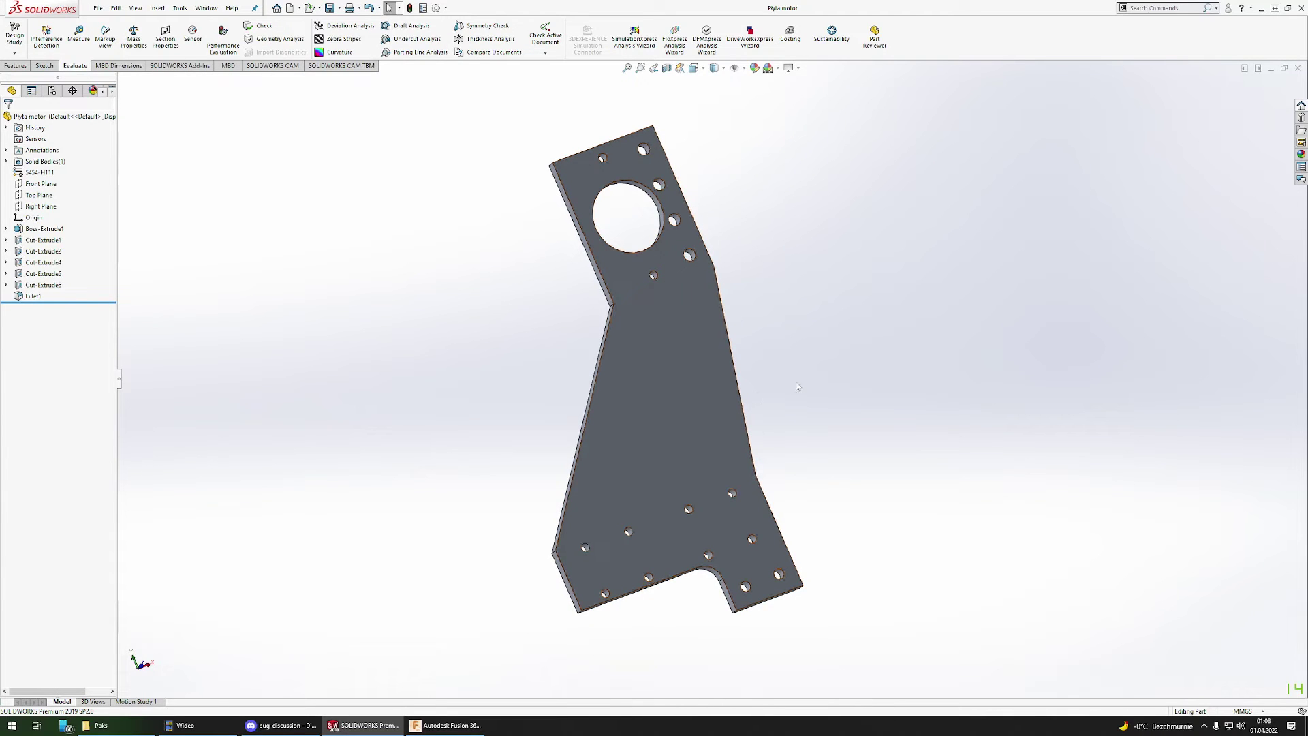
# Step: Export the plate part as a STEP AP214 file named Płyta motor
pyautogui.moveTo(786, 402); pyautogui.dragTo(717, 490, button='middle')
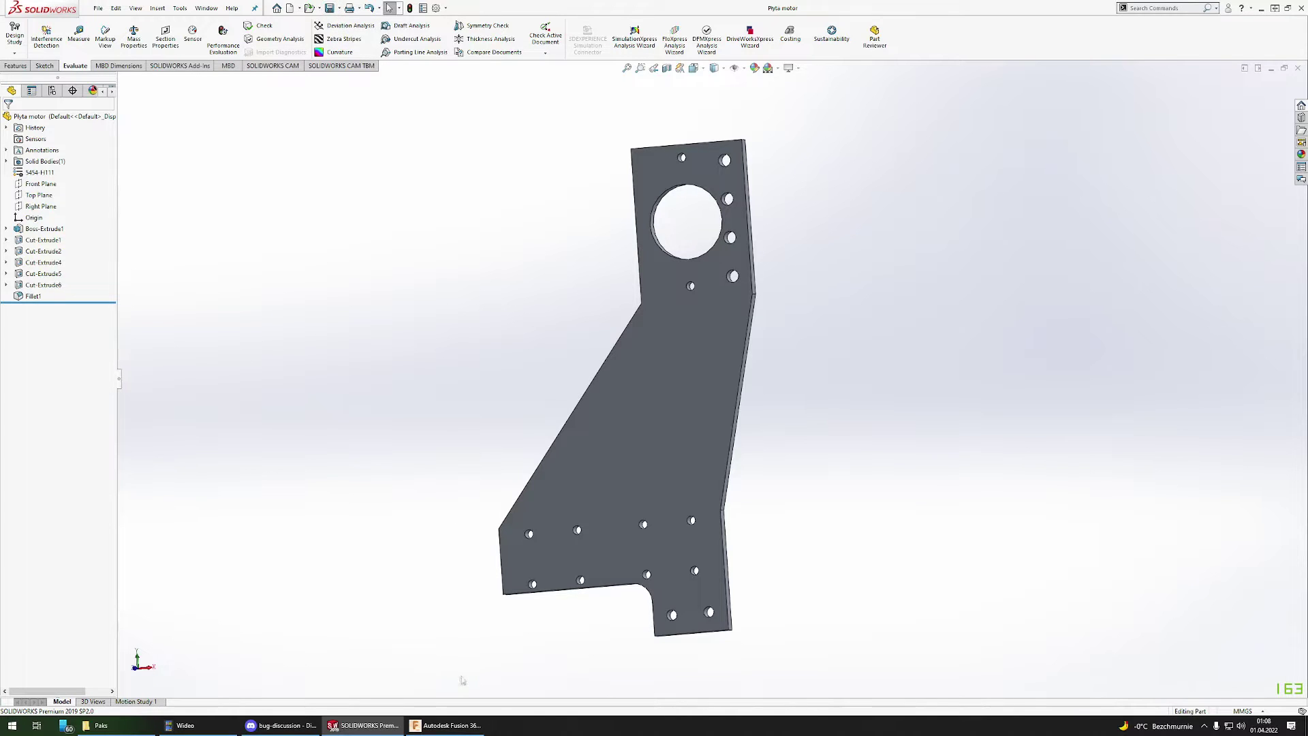
pyautogui.click(455, 726)
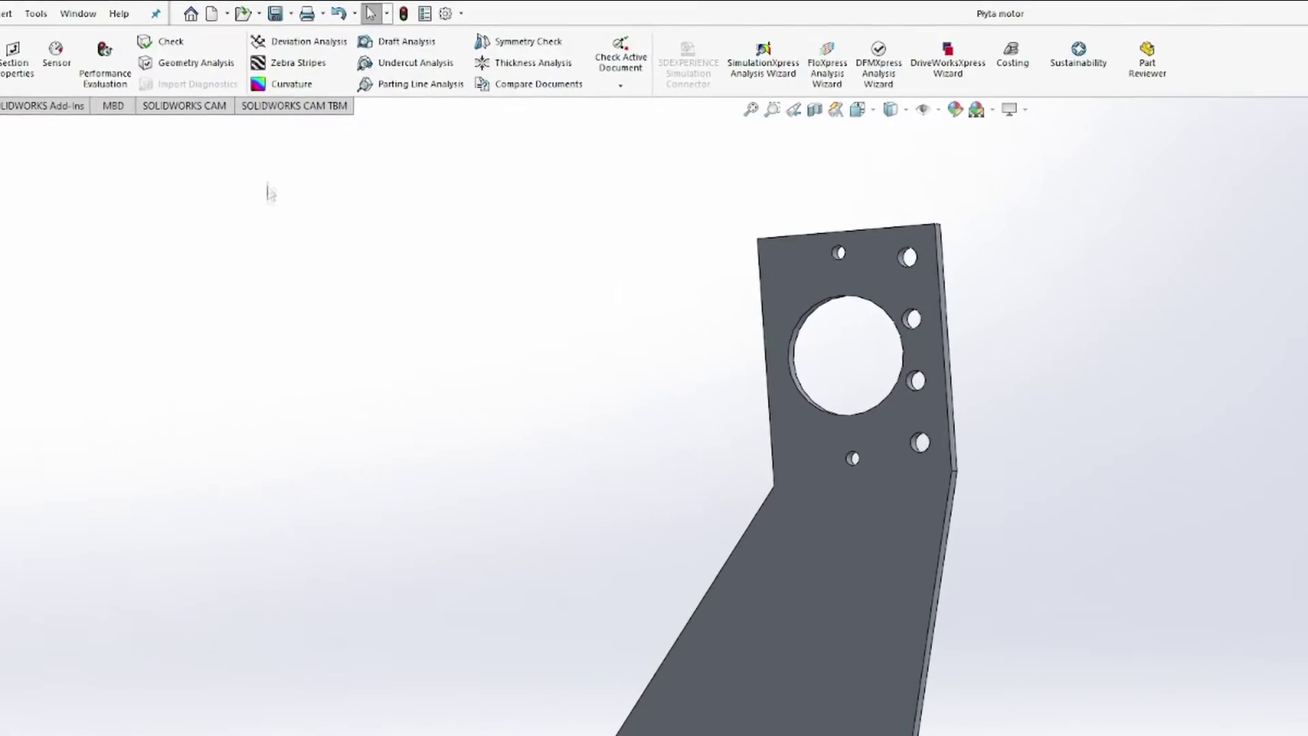
pyautogui.click(291, 14)
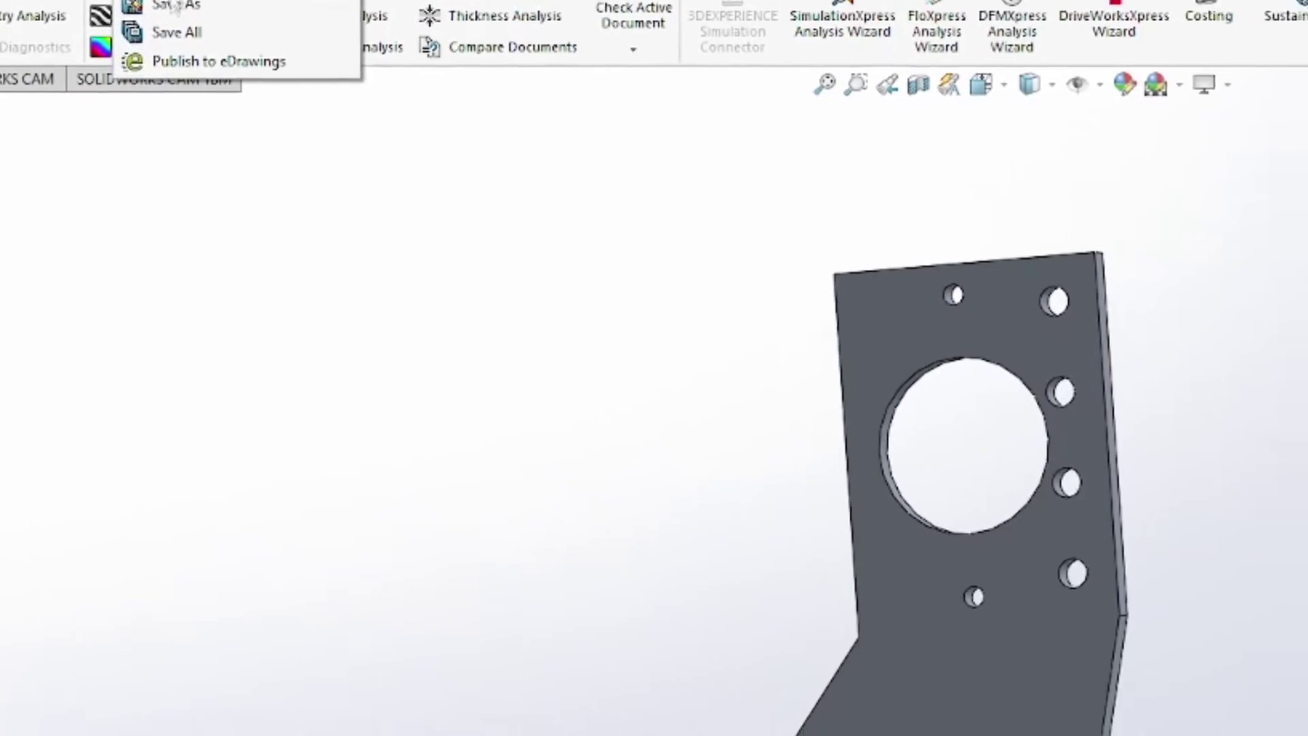
pyautogui.click(175, 6)
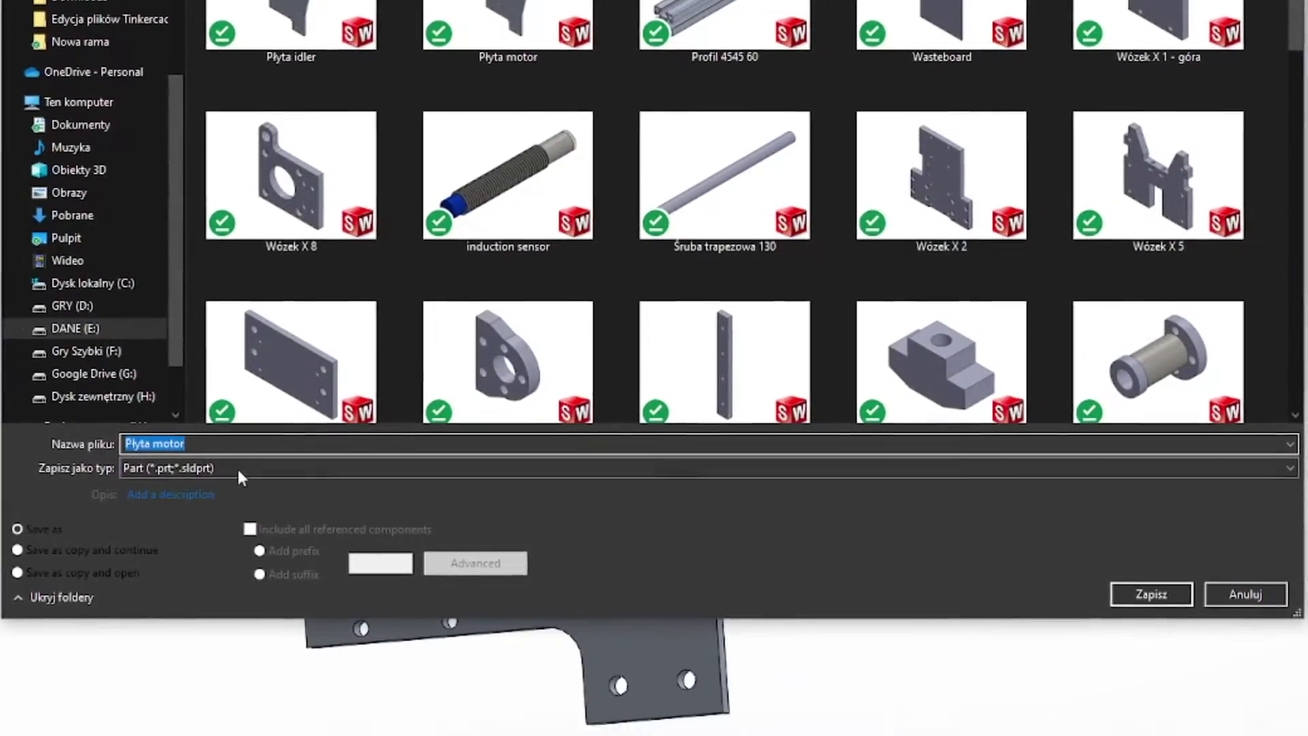
pyautogui.click(238, 469)
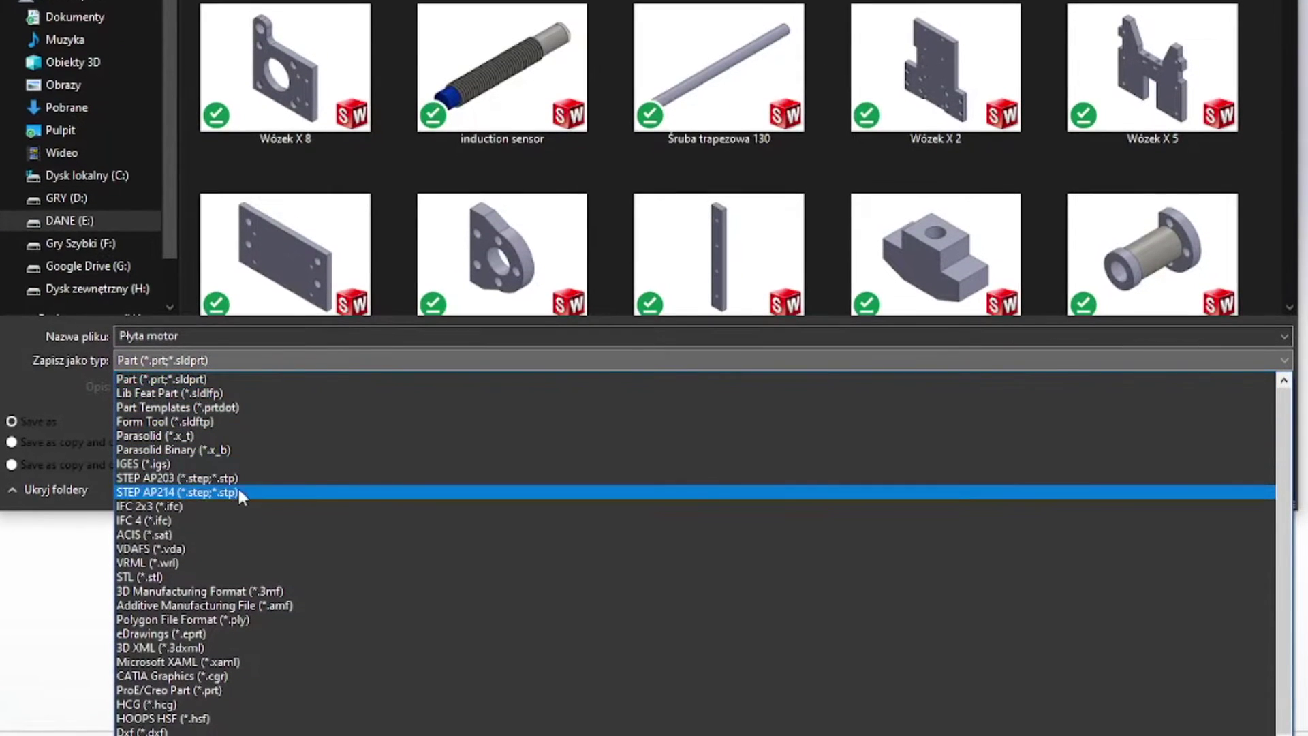
pyautogui.click(235, 495)
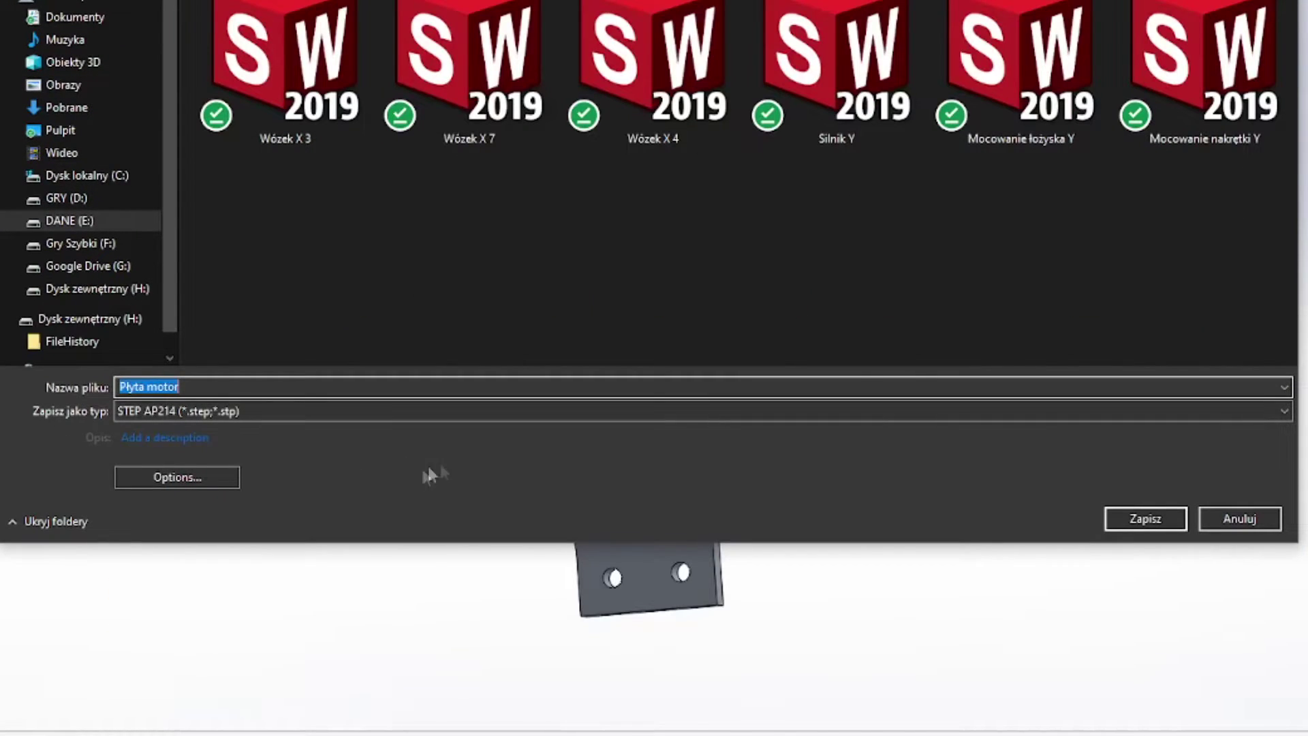
pyautogui.click(1147, 519)
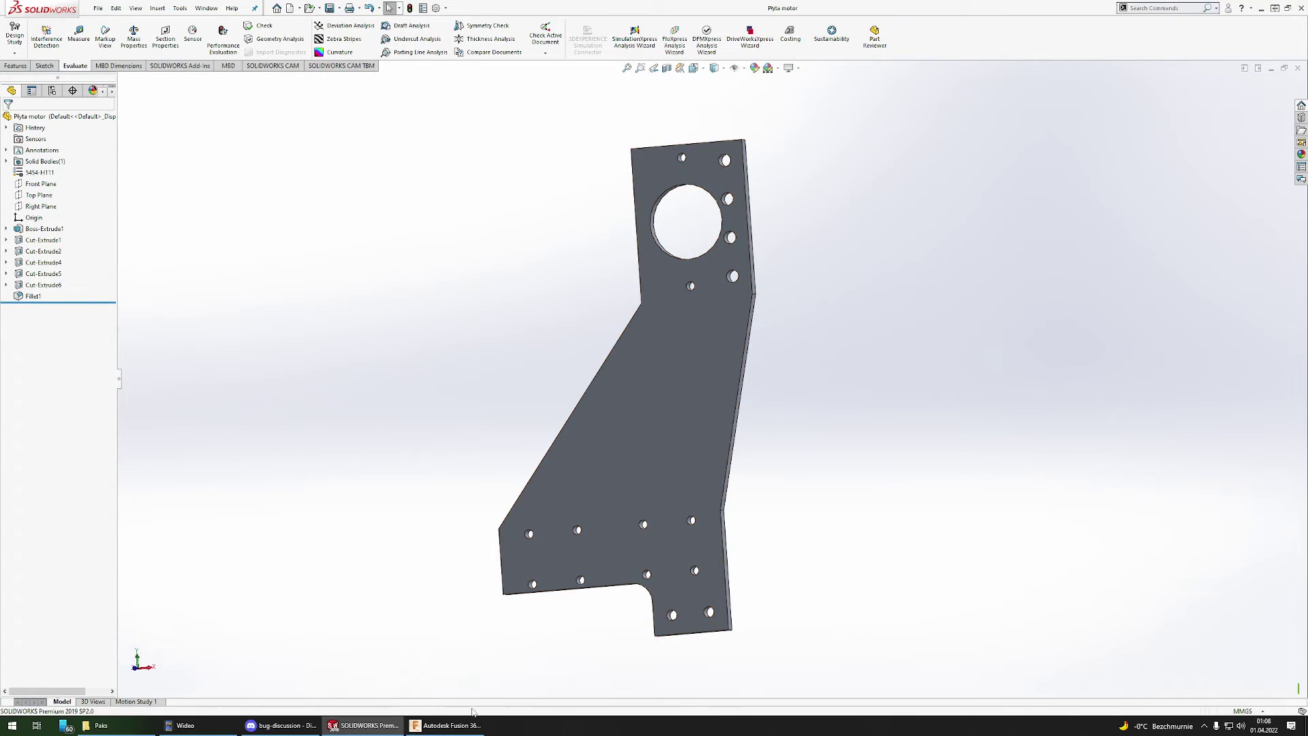
# Step: Switch to Autodesk Fusion 360 and open the exported Płyta motor STEP file from the Nowa rama folder on the computer
pyautogui.click(446, 725)
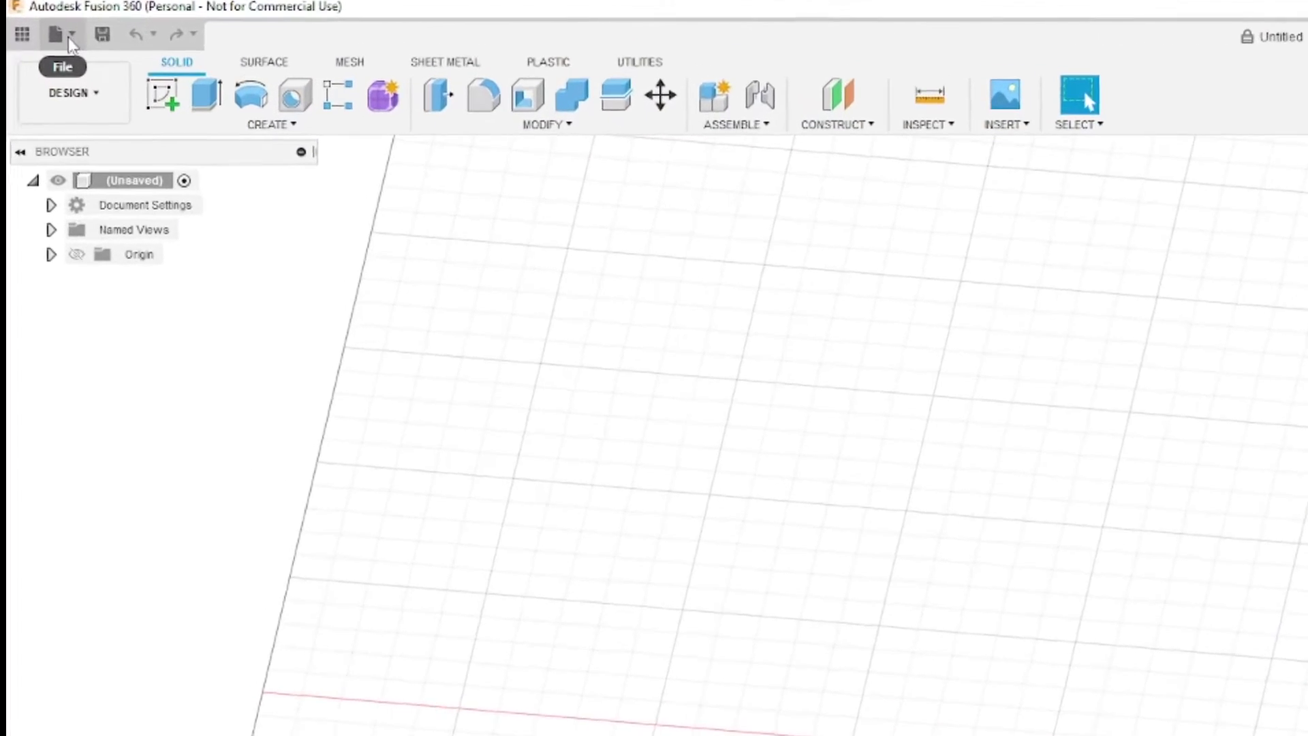
pyautogui.click(58, 33)
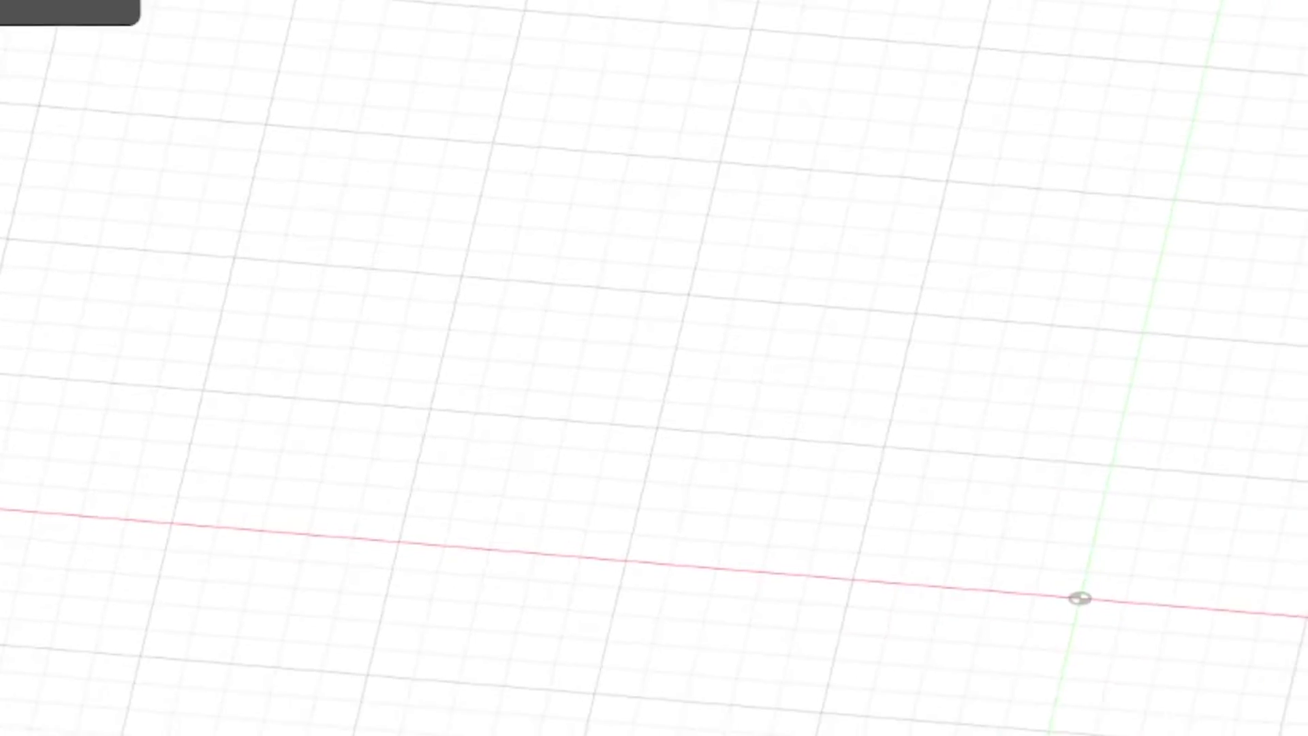
pyautogui.hotkey('ctrl', 'o')
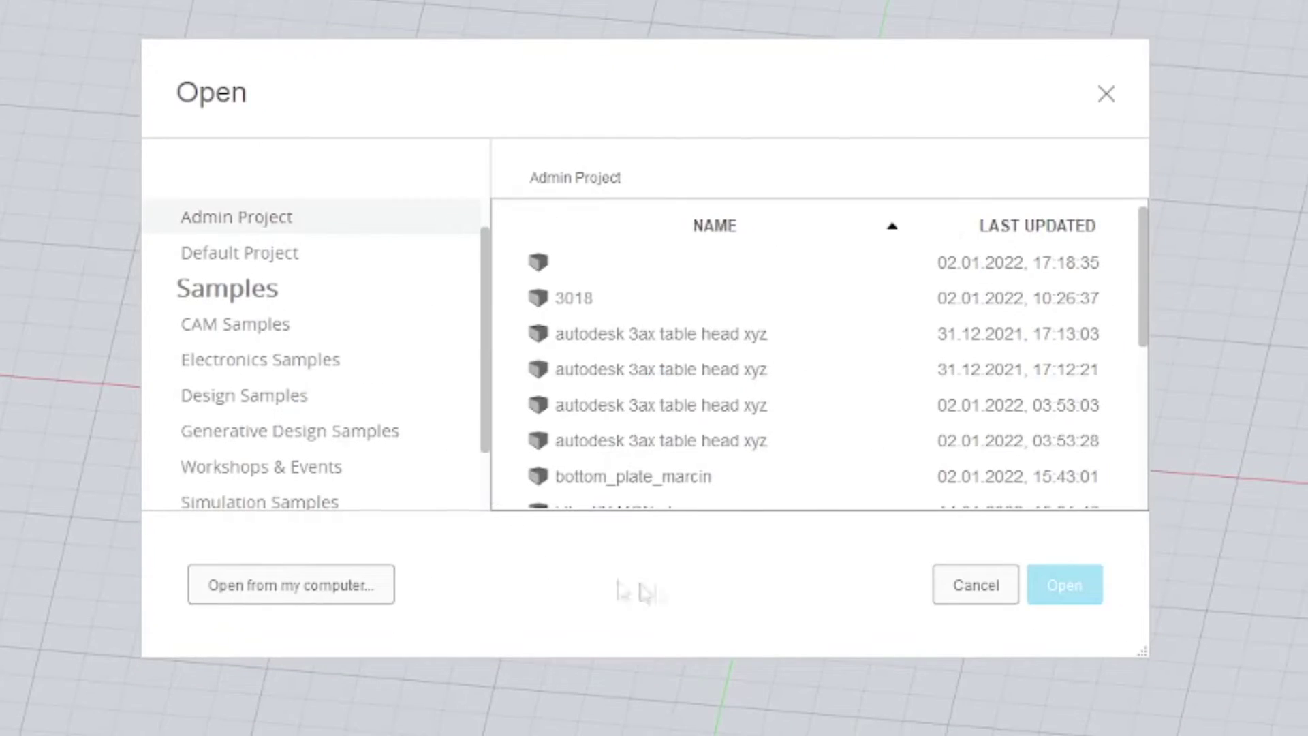
pyautogui.click(264, 587)
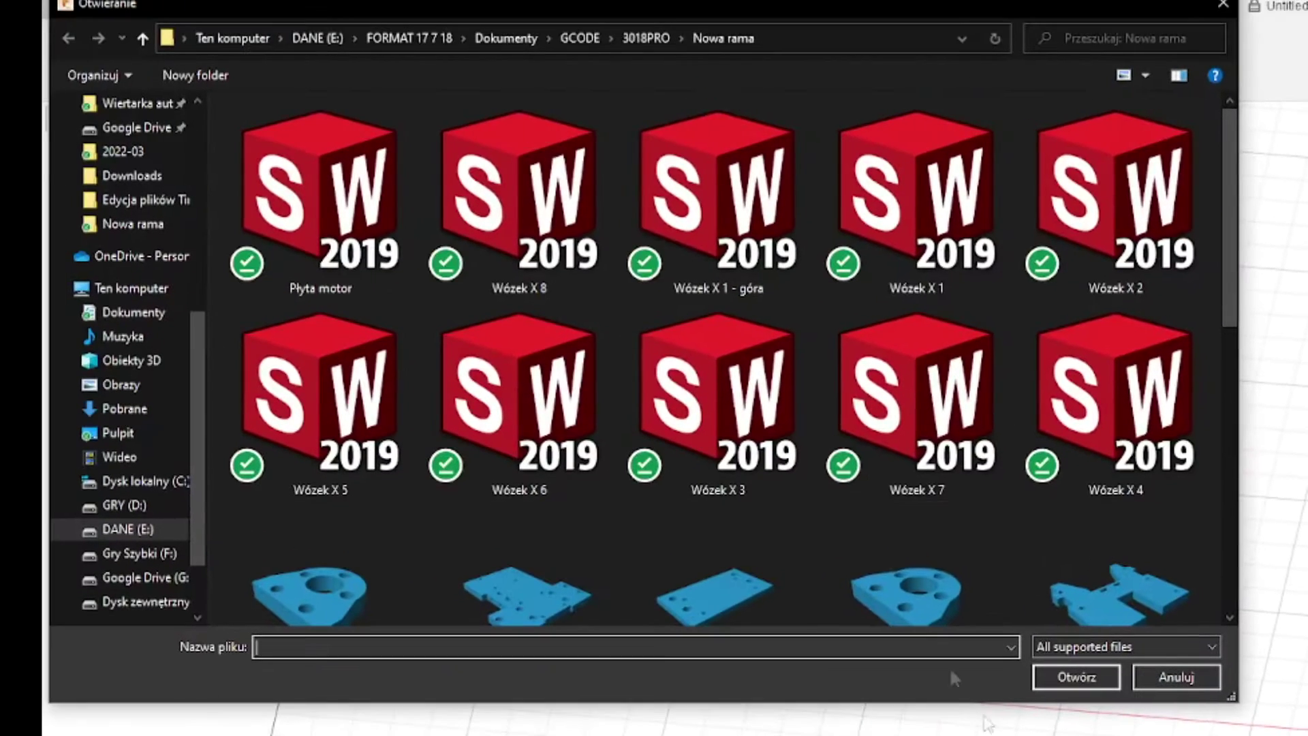
pyautogui.scroll(-3, 738, 419)
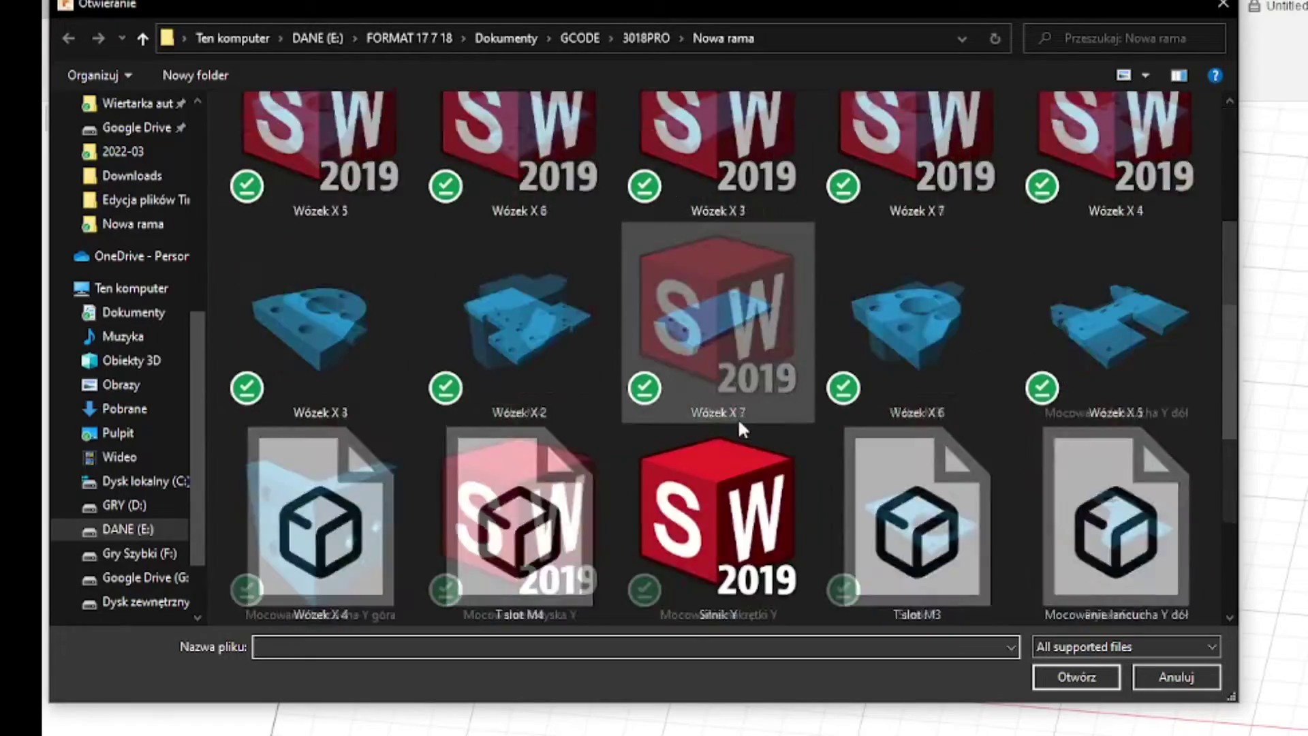
pyautogui.scroll(3, 715, 407)
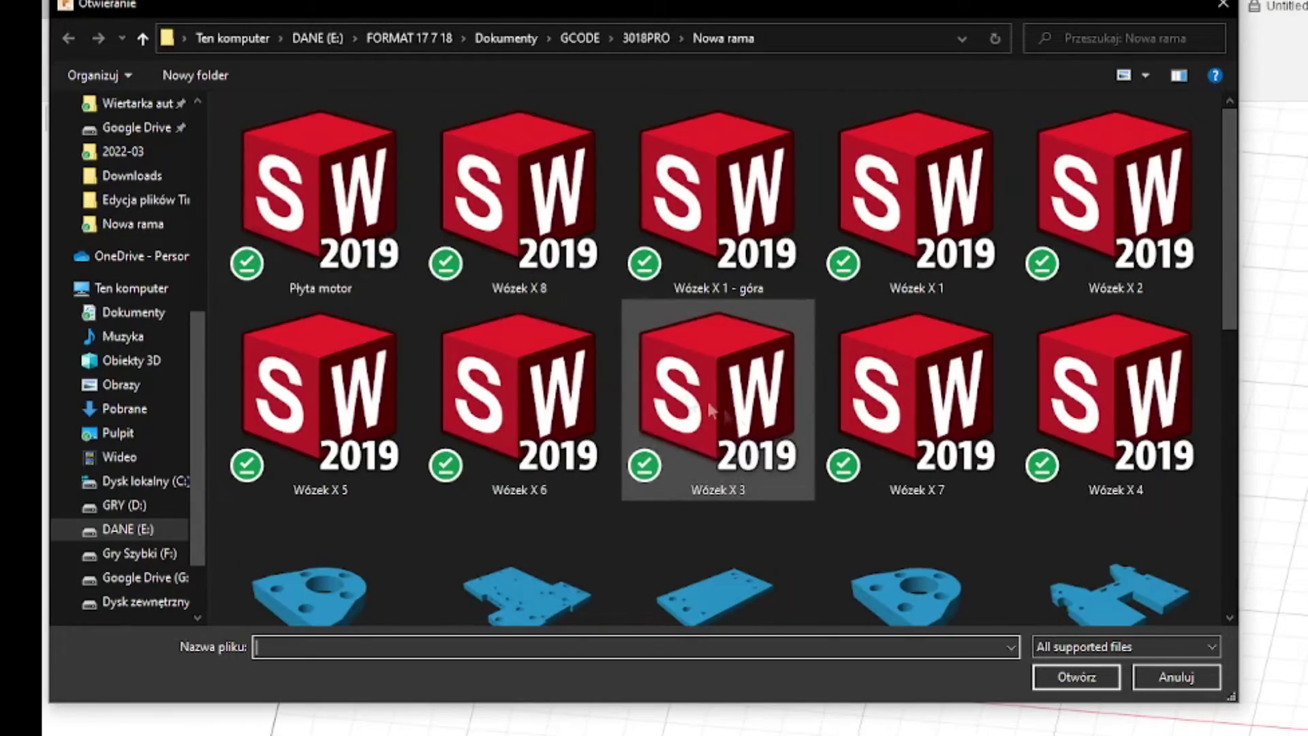
pyautogui.doubleClick(354, 221)
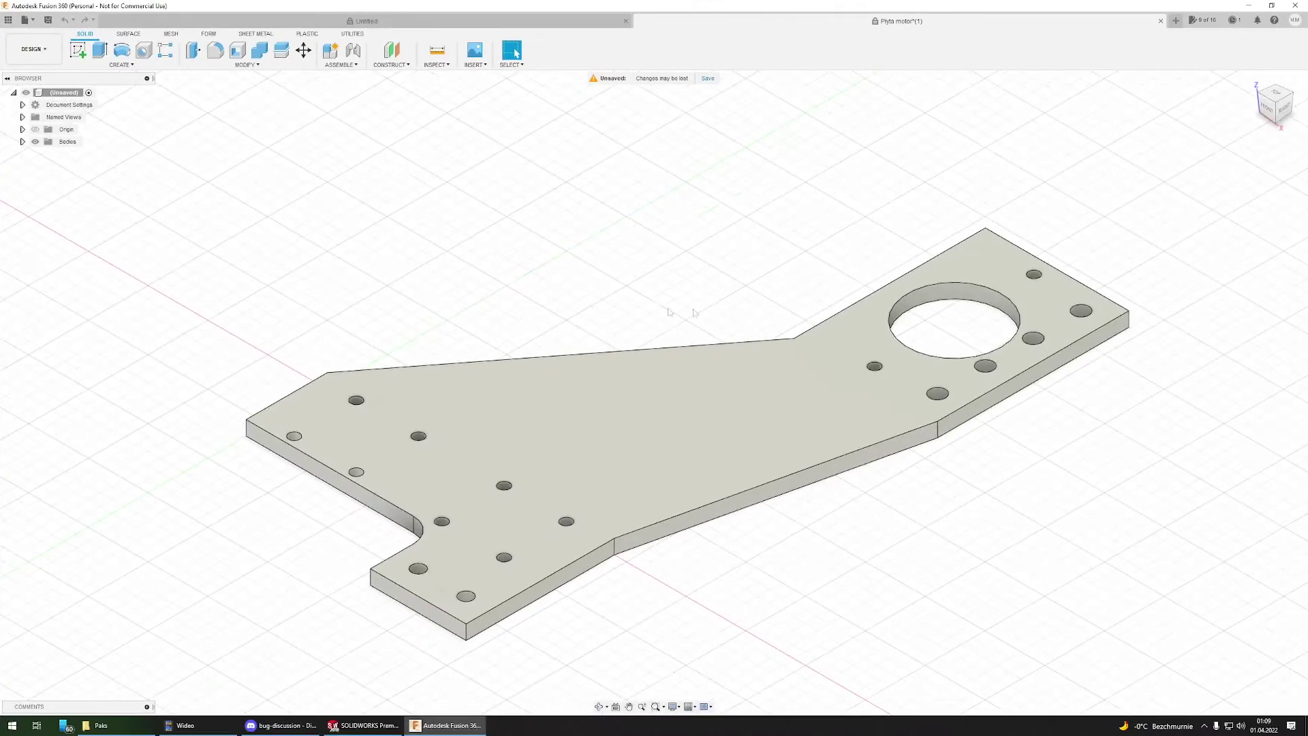
# Step: Change the workspace from Design to Manufacture for the imported plate
pyautogui.scroll(-1, 592, 344)
pyautogui.keyDown('shift'); pyautogui.moveTo(673, 320); pyautogui.dragTo(713, 336, button='middle'); pyautogui.keyUp('shift')
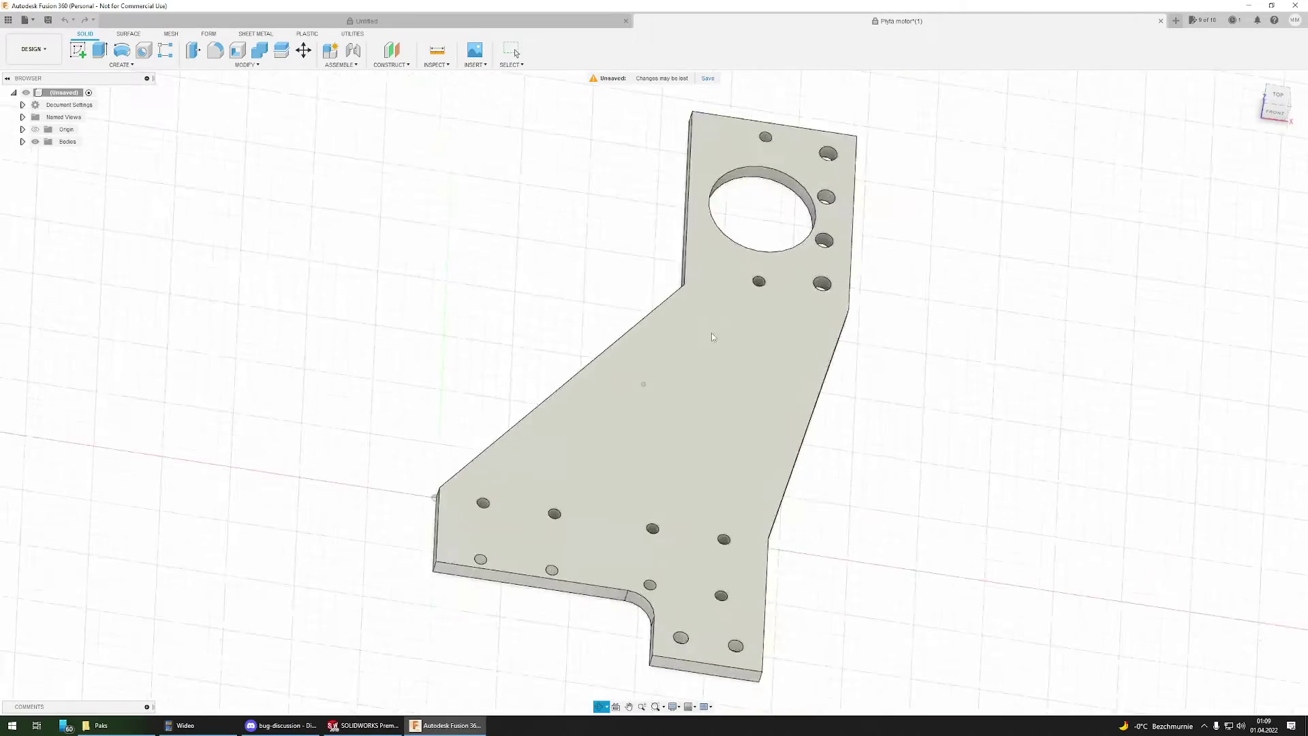
pyautogui.scroll(-1, 712, 336)
pyautogui.keyDown('shift'); pyautogui.moveTo(832, 392); pyautogui.dragTo(640, 374, button='middle'); pyautogui.keyUp('shift')
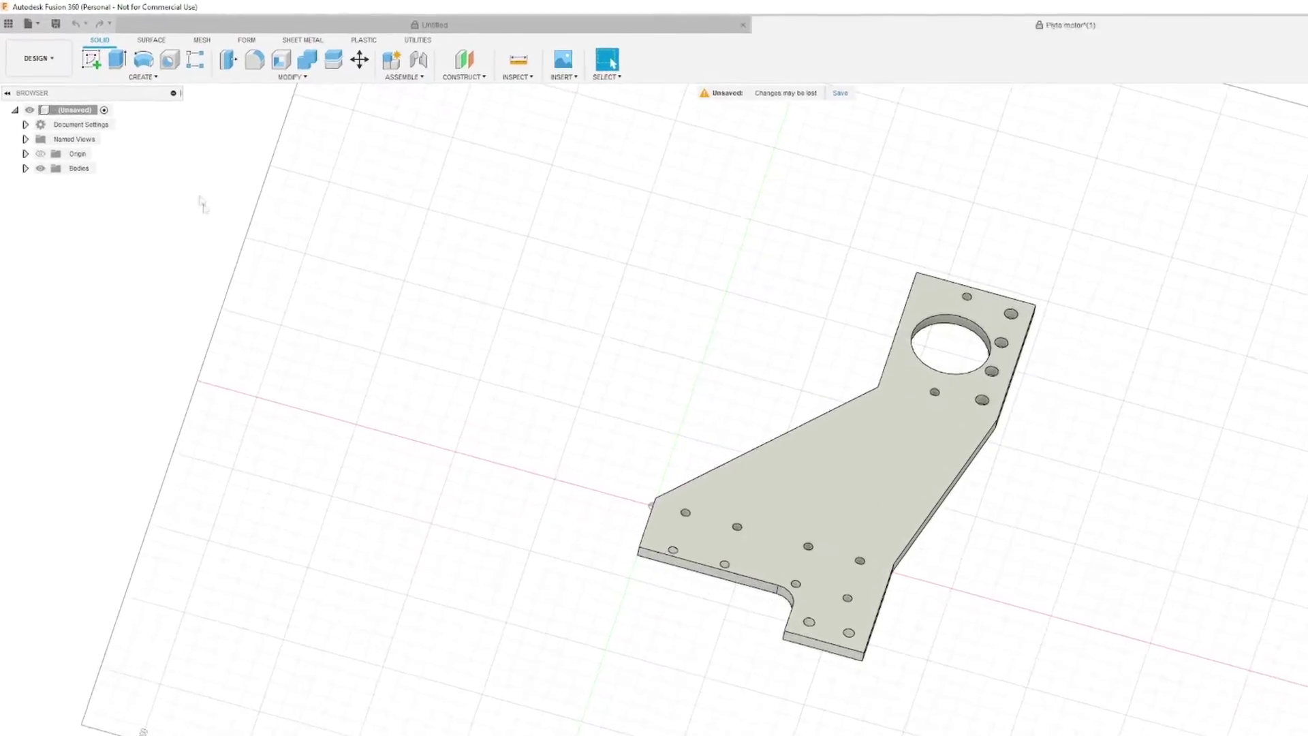
pyautogui.click(38, 61)
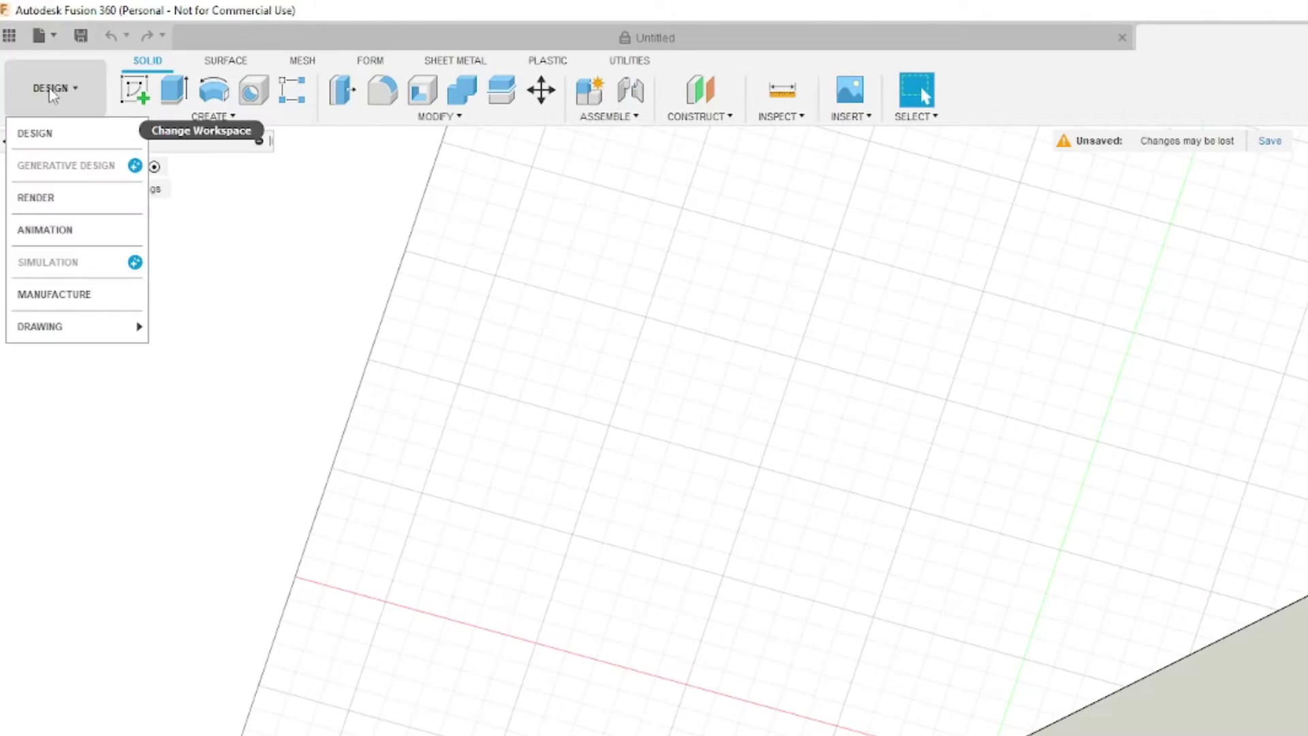
pyautogui.click(48, 295)
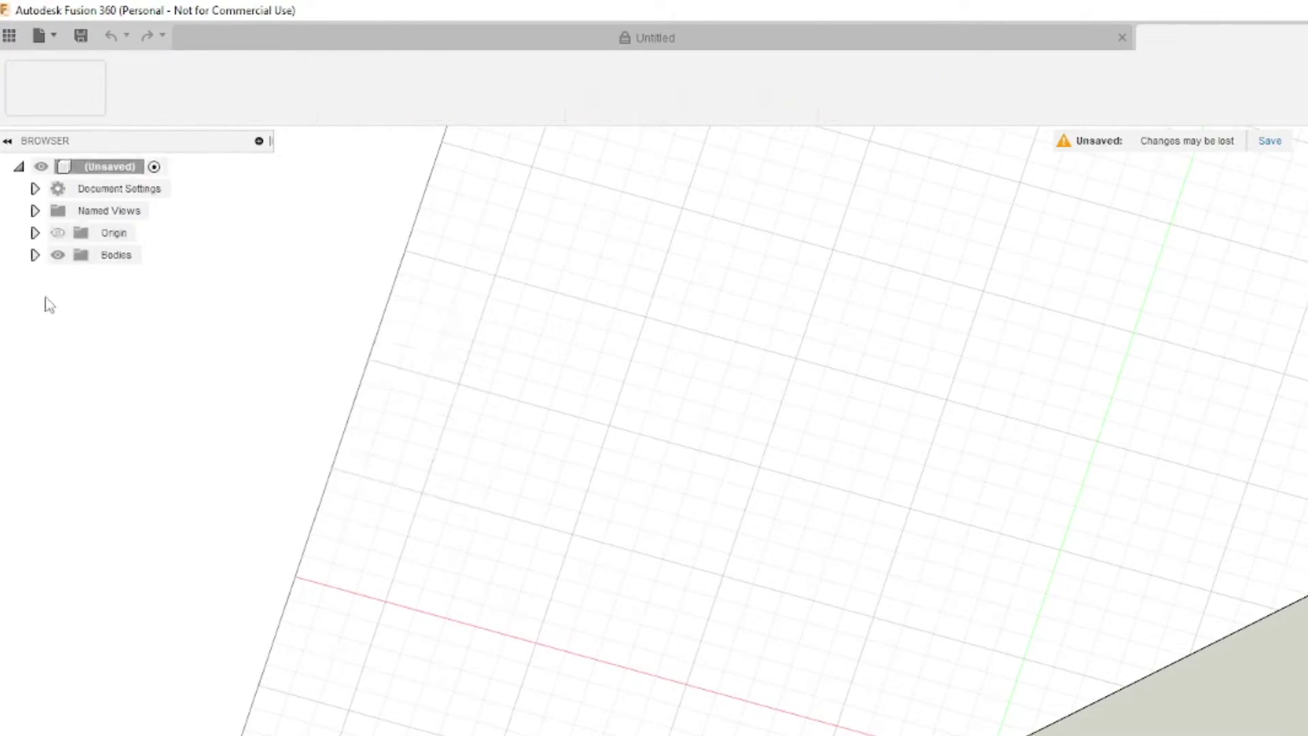
# Step: Create a milling setup and place its work origin on the stock's top front-left corner
pyautogui.keyDown('shift'); pyautogui.moveTo(855, 428); pyautogui.dragTo(817, 433, button='middle'); pyautogui.keyUp('shift')
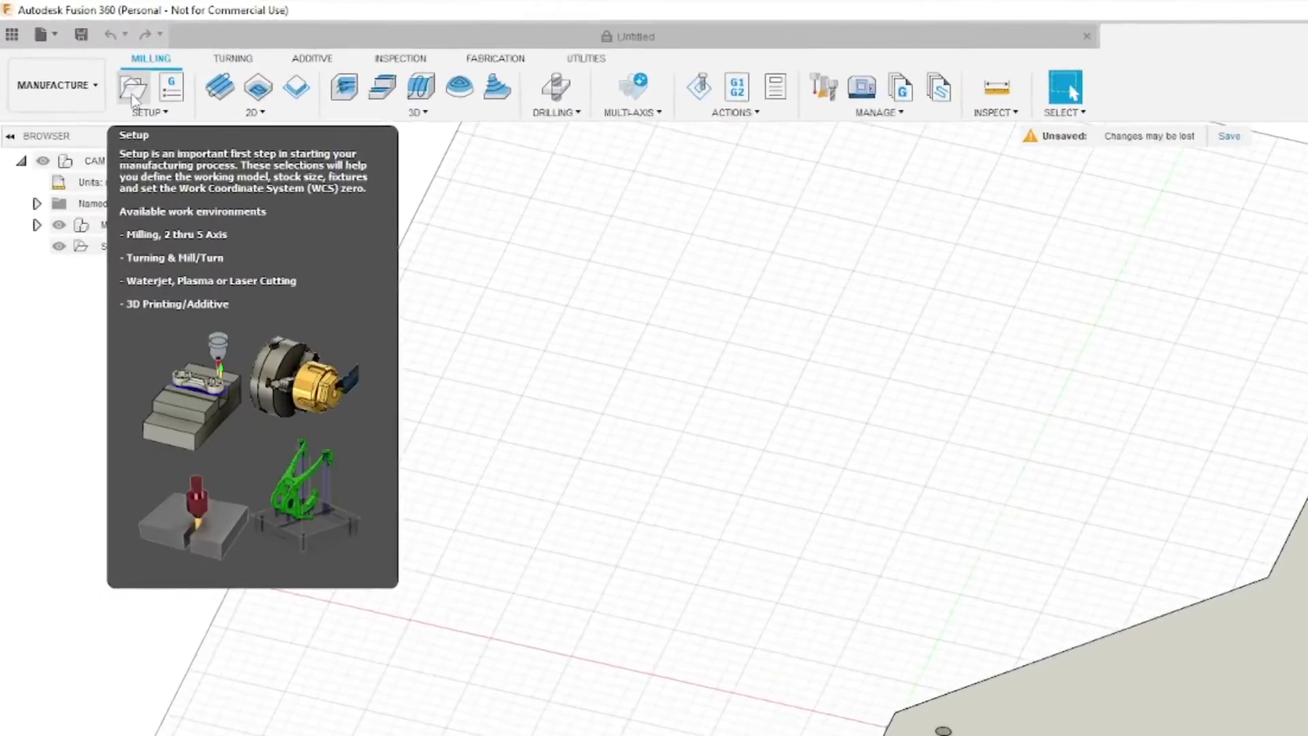
pyautogui.click(158, 109)
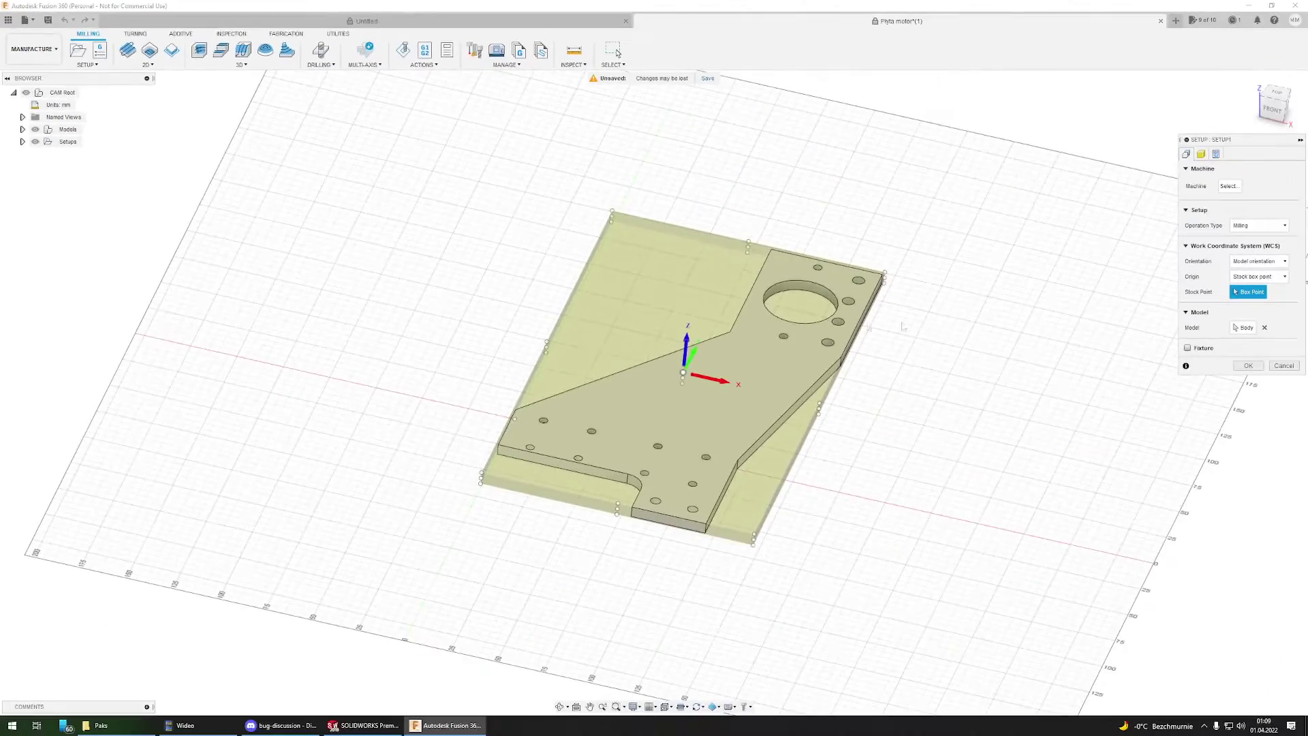
pyautogui.scroll(2, 1035, 318)
pyautogui.scroll(1, 681, 425)
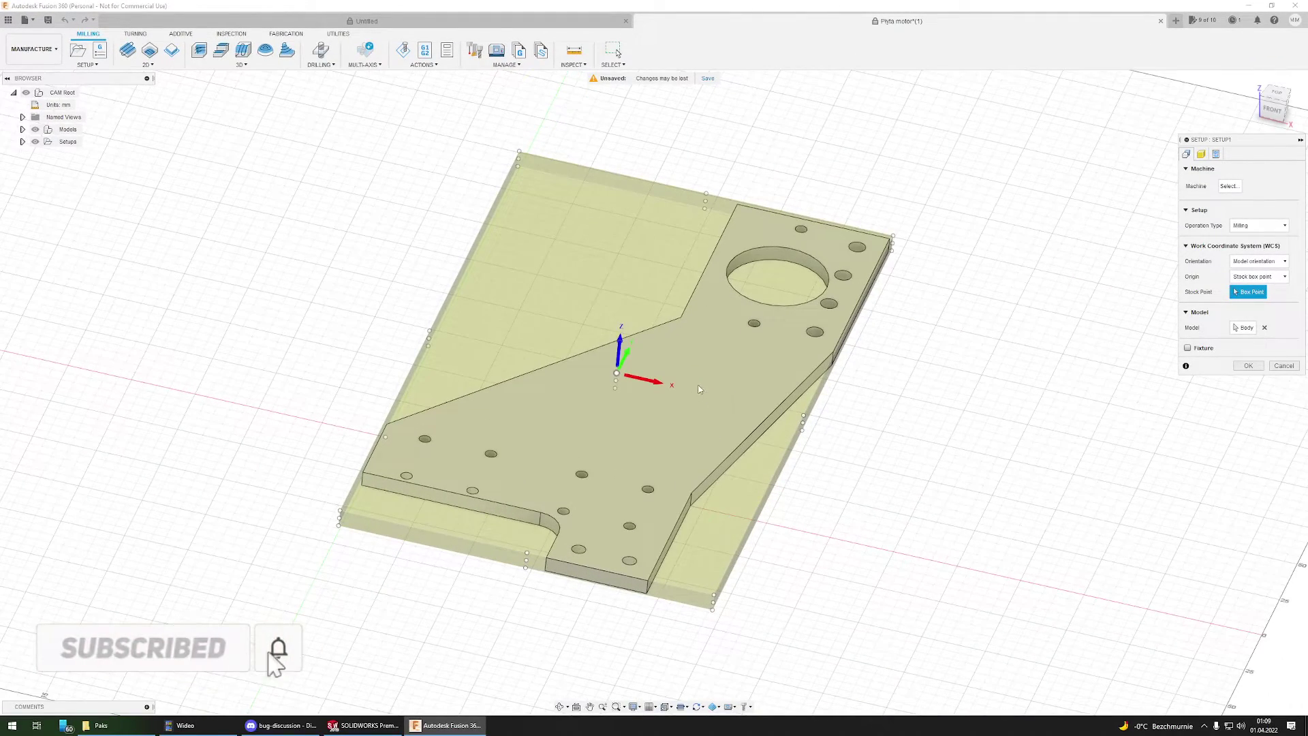
pyautogui.scroll(1, 709, 384)
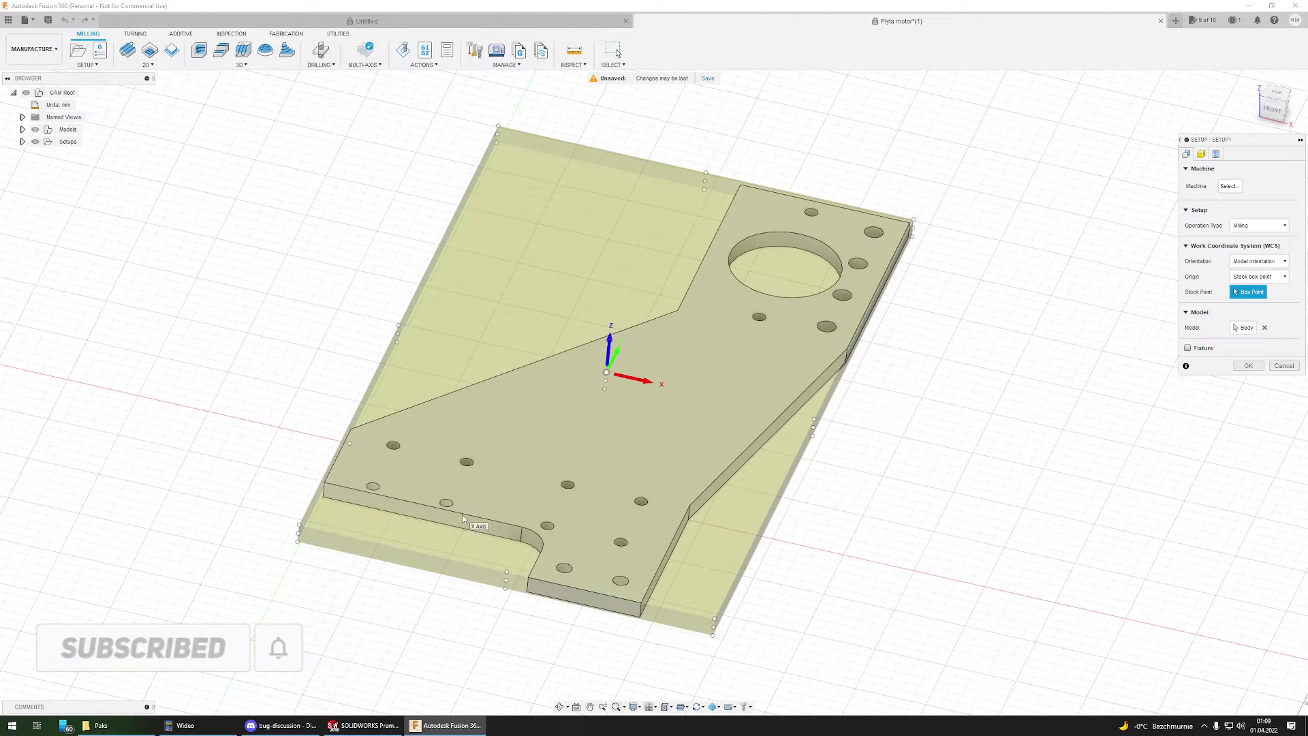
pyautogui.click(300, 526)
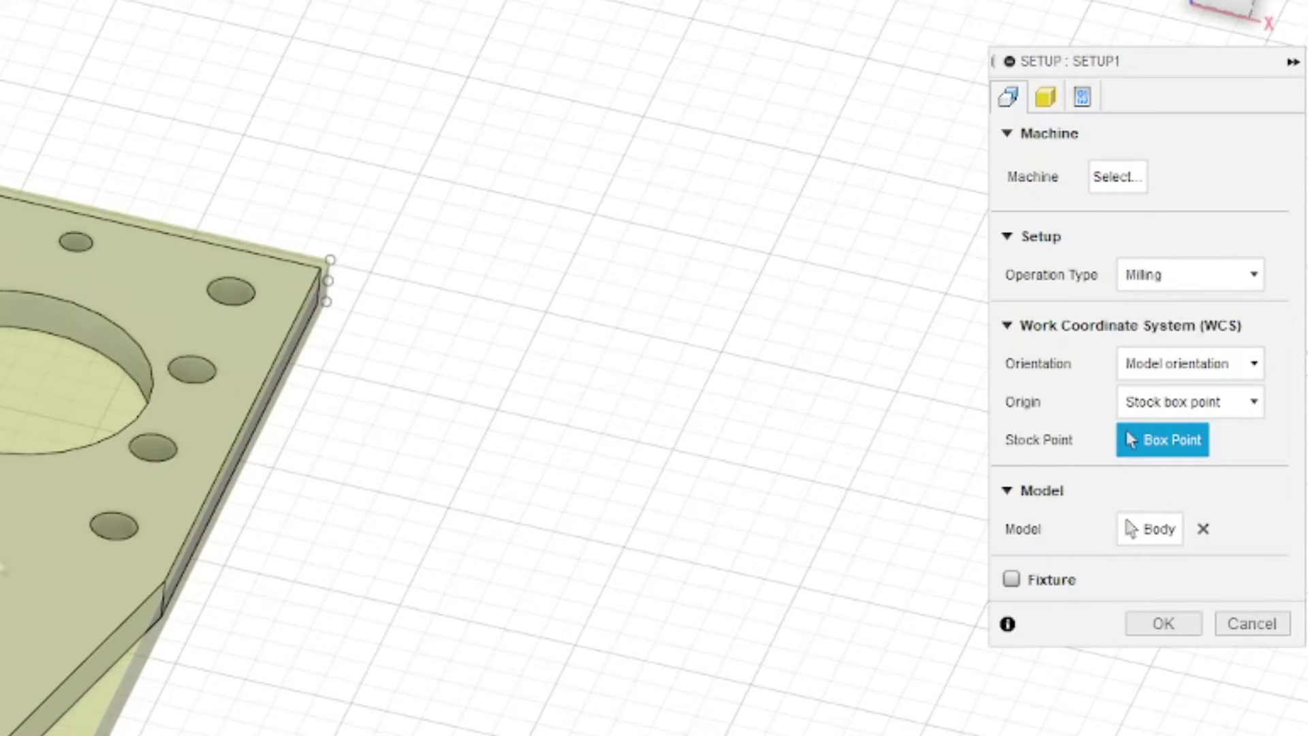
# Step: Set the stock offset mode to no additional stock and accept the setup
pyautogui.click(1045, 96)
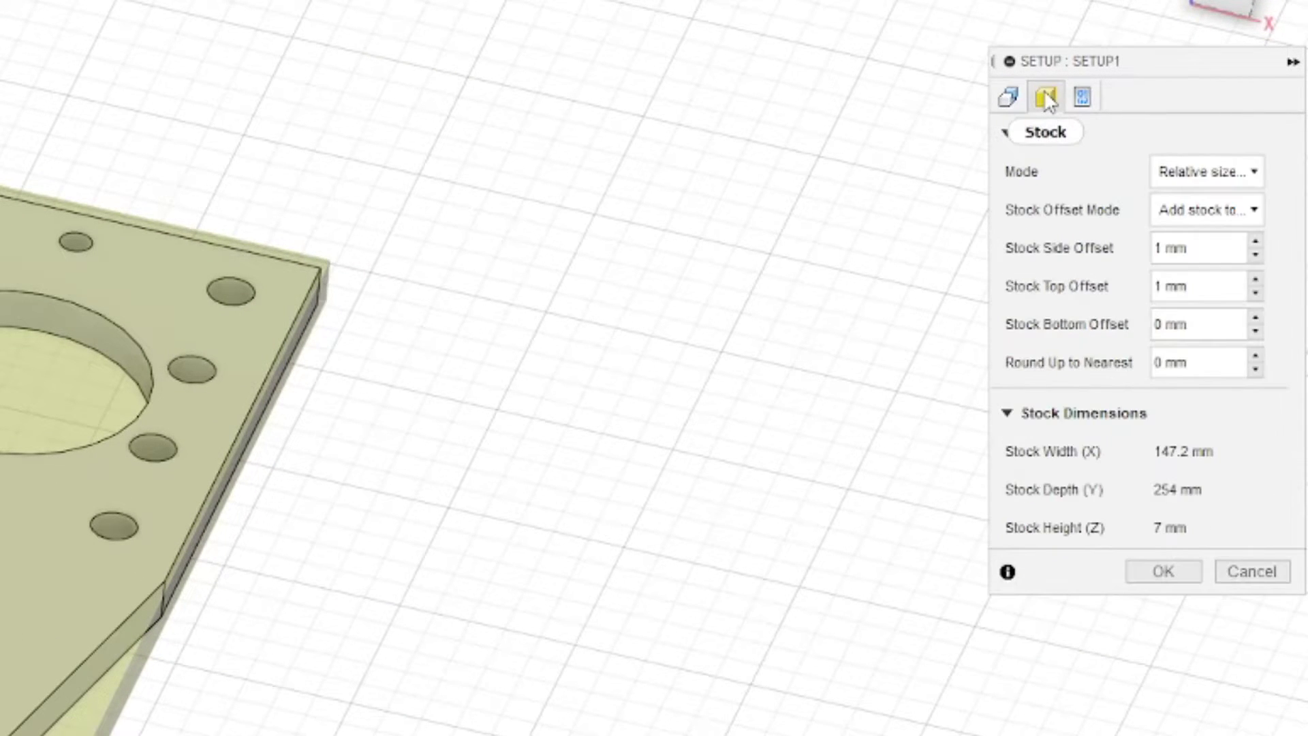
pyautogui.click(1168, 211)
pyautogui.click(1132, 245)
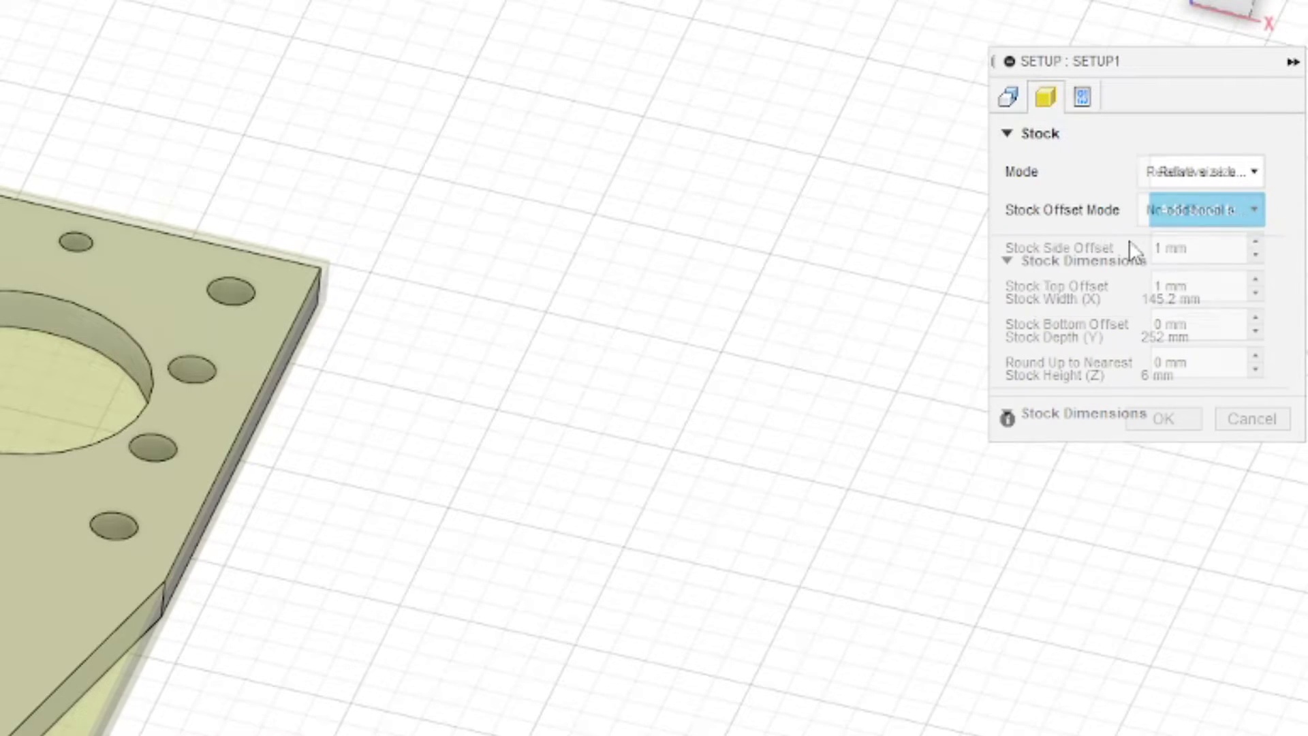
pyautogui.click(1009, 98)
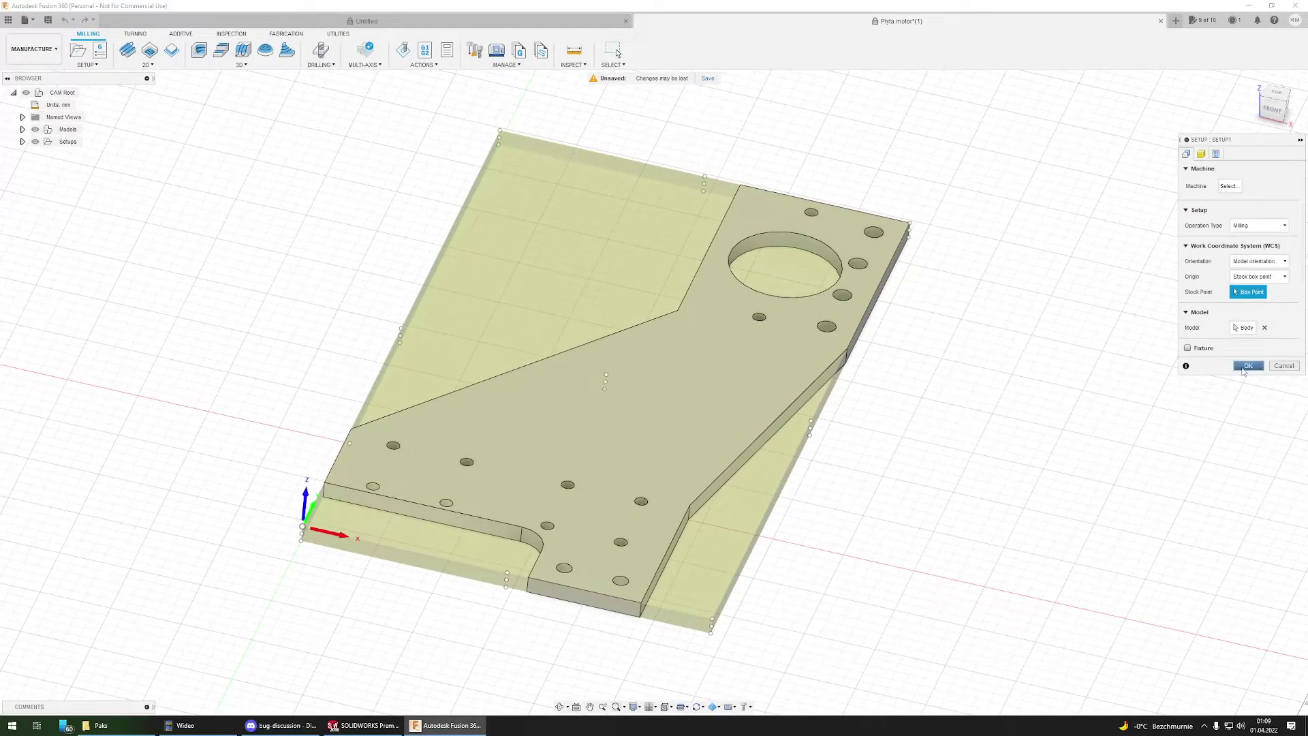
pyautogui.click(1163, 623)
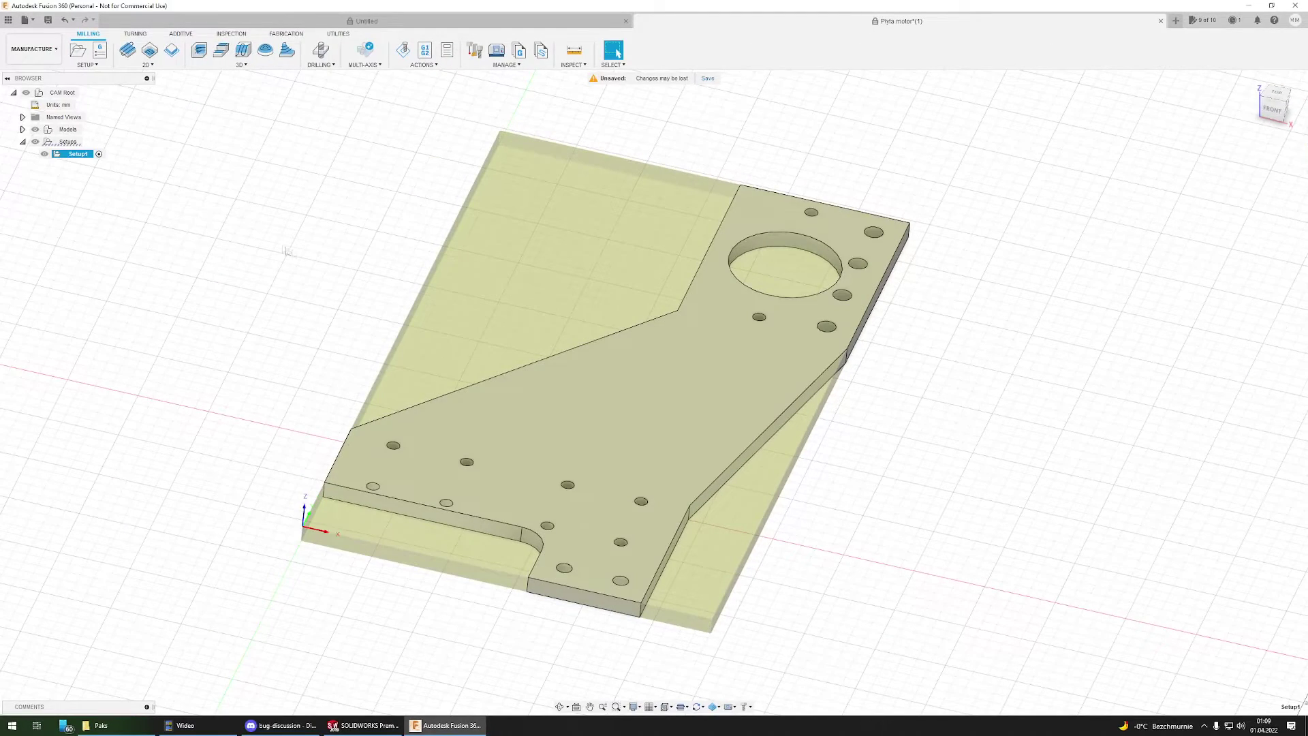
# Step: Start a 2D Bore operation using the 3 mm flat end mill (Frez 3mm) from the local tool library
pyautogui.keyDown('shift'); pyautogui.moveTo(688, 379); pyautogui.dragTo(677, 379, button='middle'); pyautogui.keyUp('shift')
pyautogui.scroll(3, 687, 407)
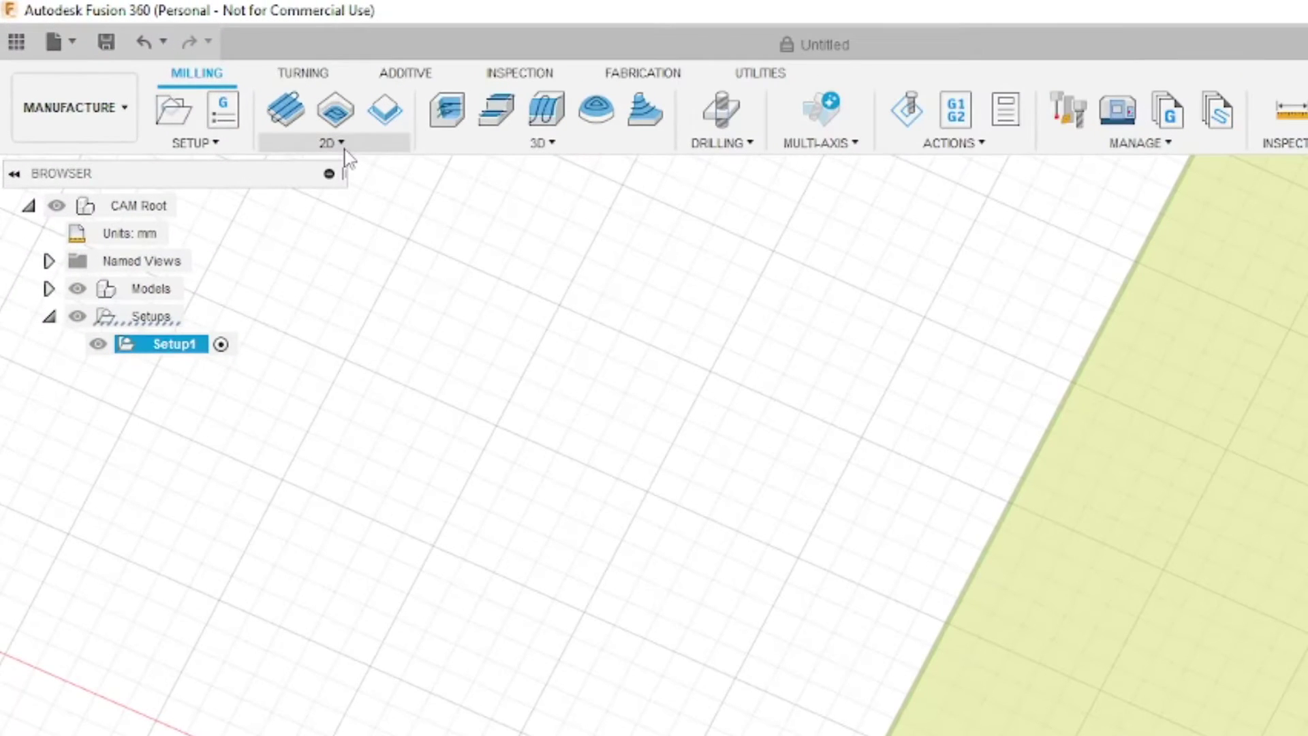
pyautogui.click(342, 145)
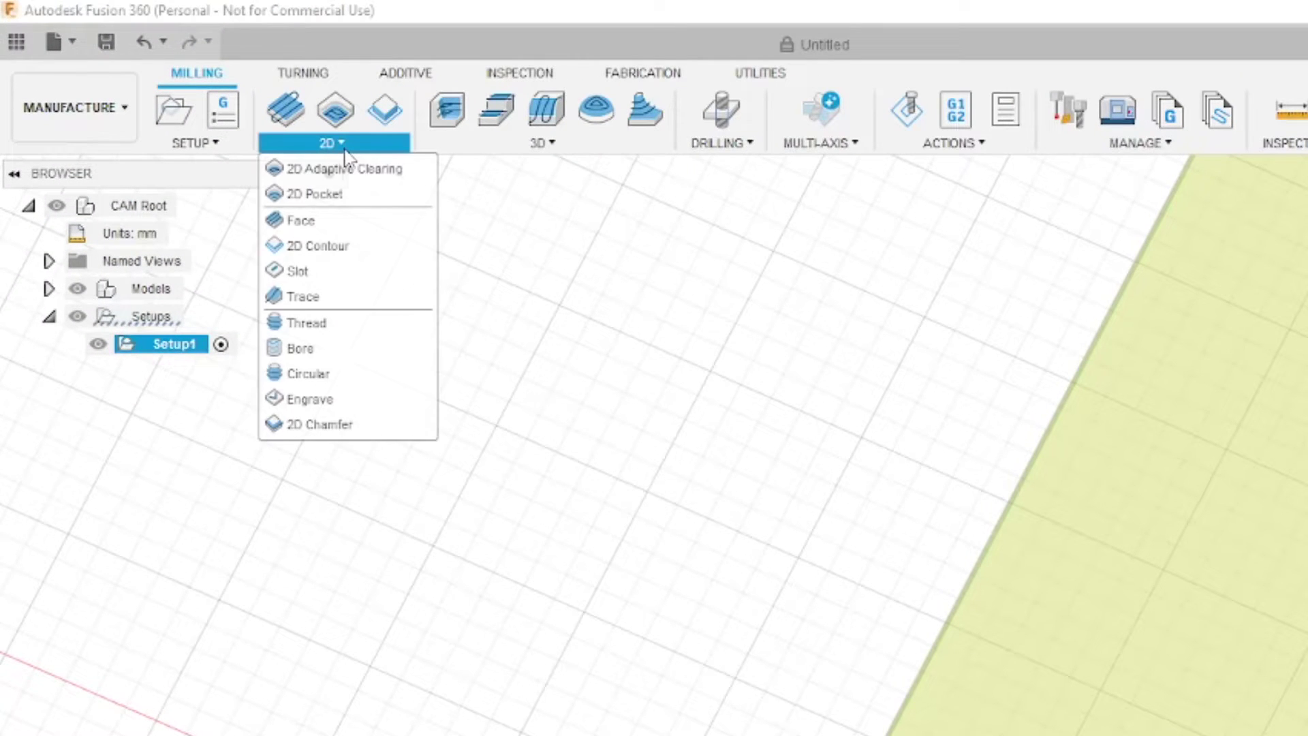
pyautogui.click(332, 349)
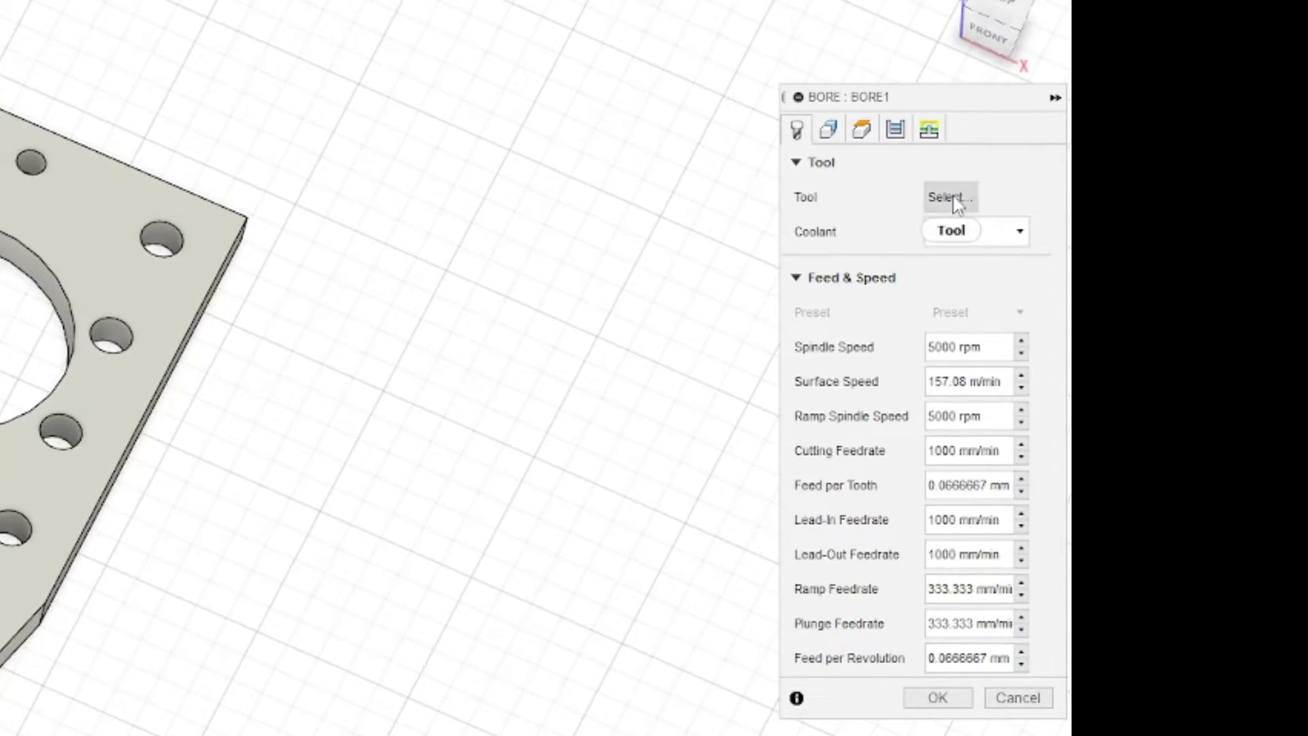
pyautogui.click(951, 197)
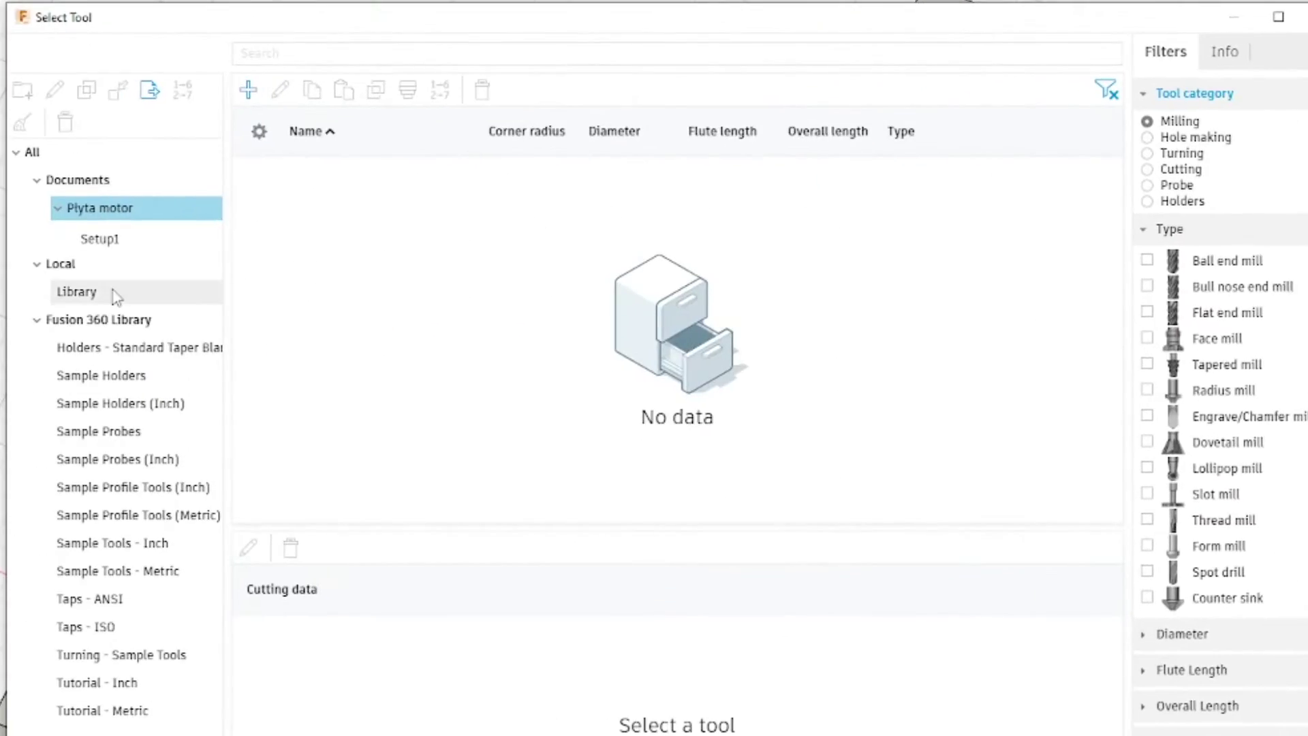
pyautogui.click(115, 294)
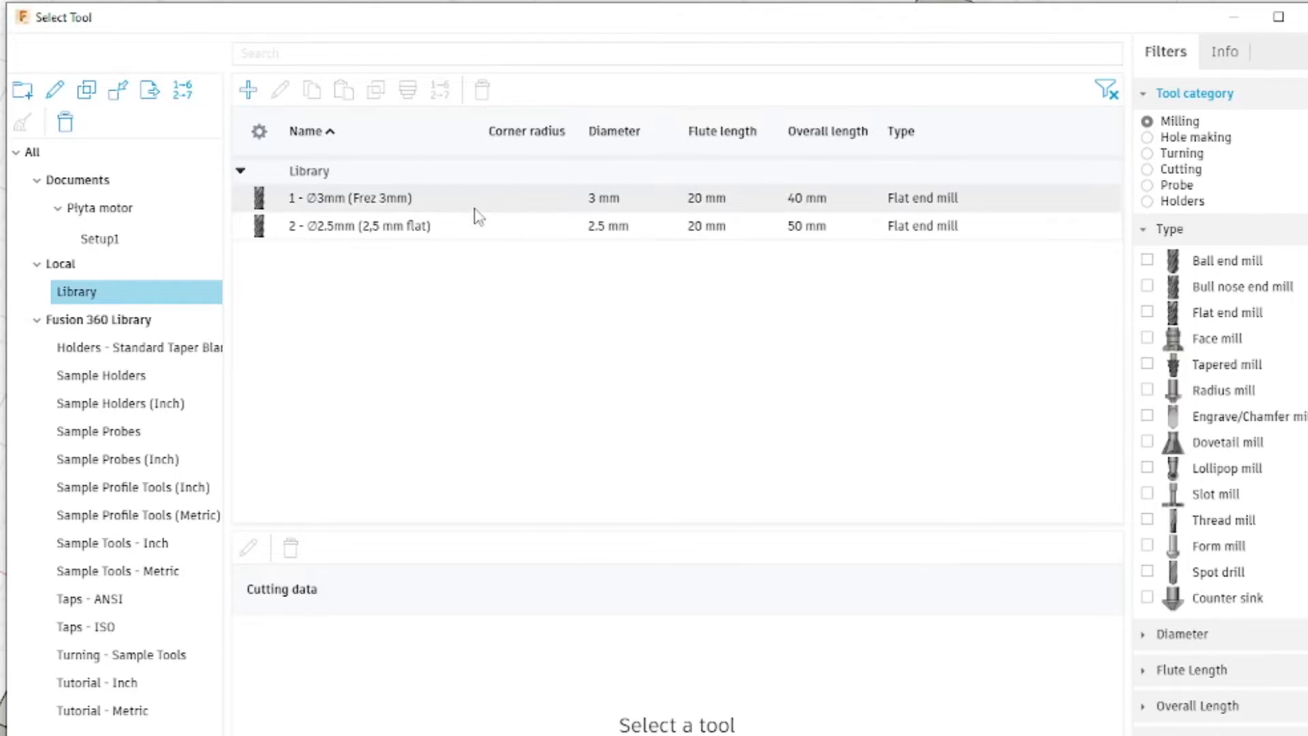
pyautogui.doubleClick(429, 203)
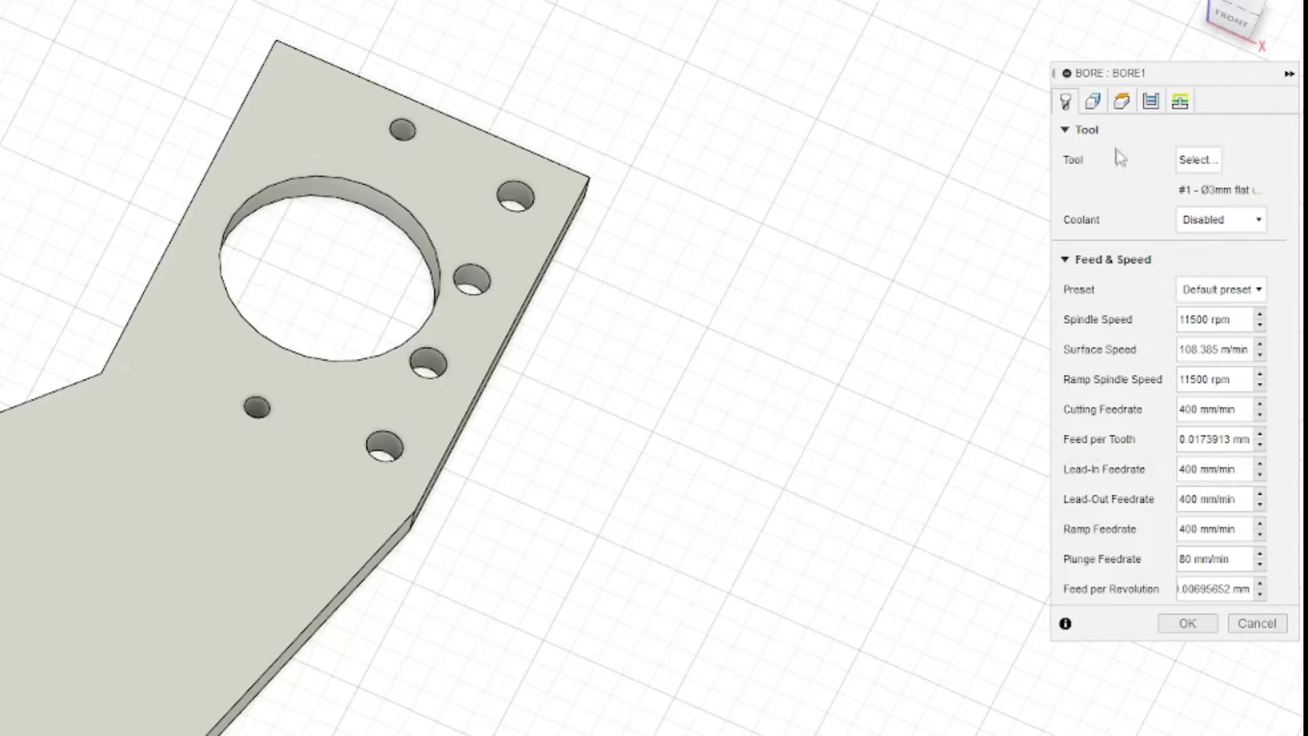
# Step: Select the ten small hole faces at the plate's wide end as the bore's circular faces
pyautogui.click(1093, 104)
pyautogui.scroll(-1, 70, 729)
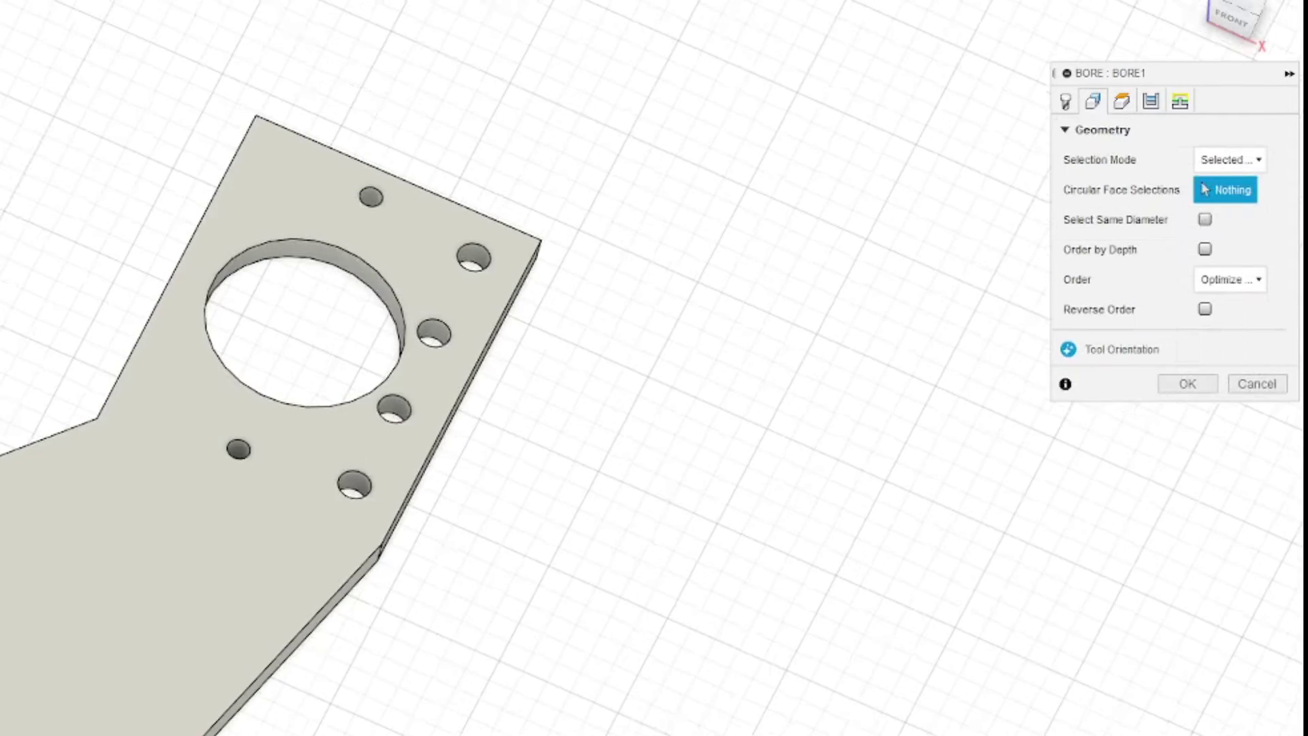
pyautogui.keyDown('shift'); pyautogui.moveTo(215, 729); pyautogui.dragTo(178, 674, button='middle'); pyautogui.keyUp('shift')
pyautogui.scroll(2, 601, 569)
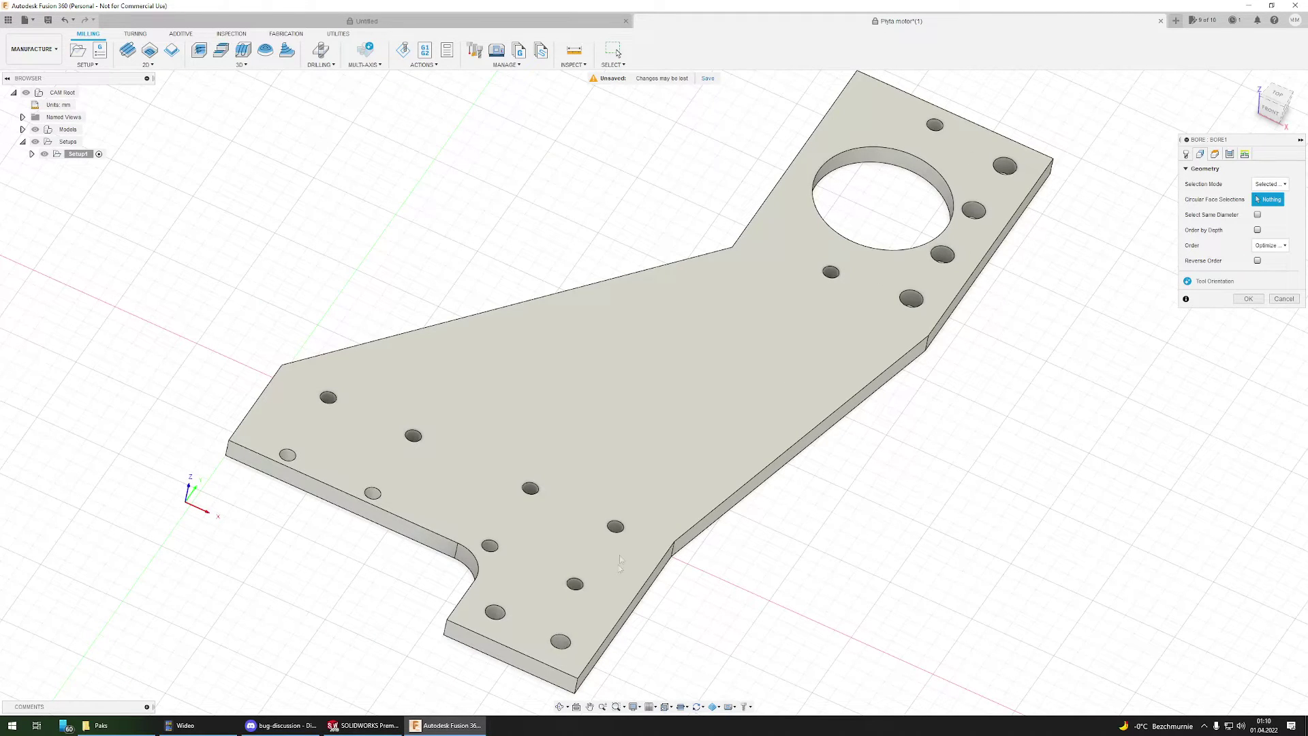
pyautogui.click(287, 462)
pyautogui.click(328, 401)
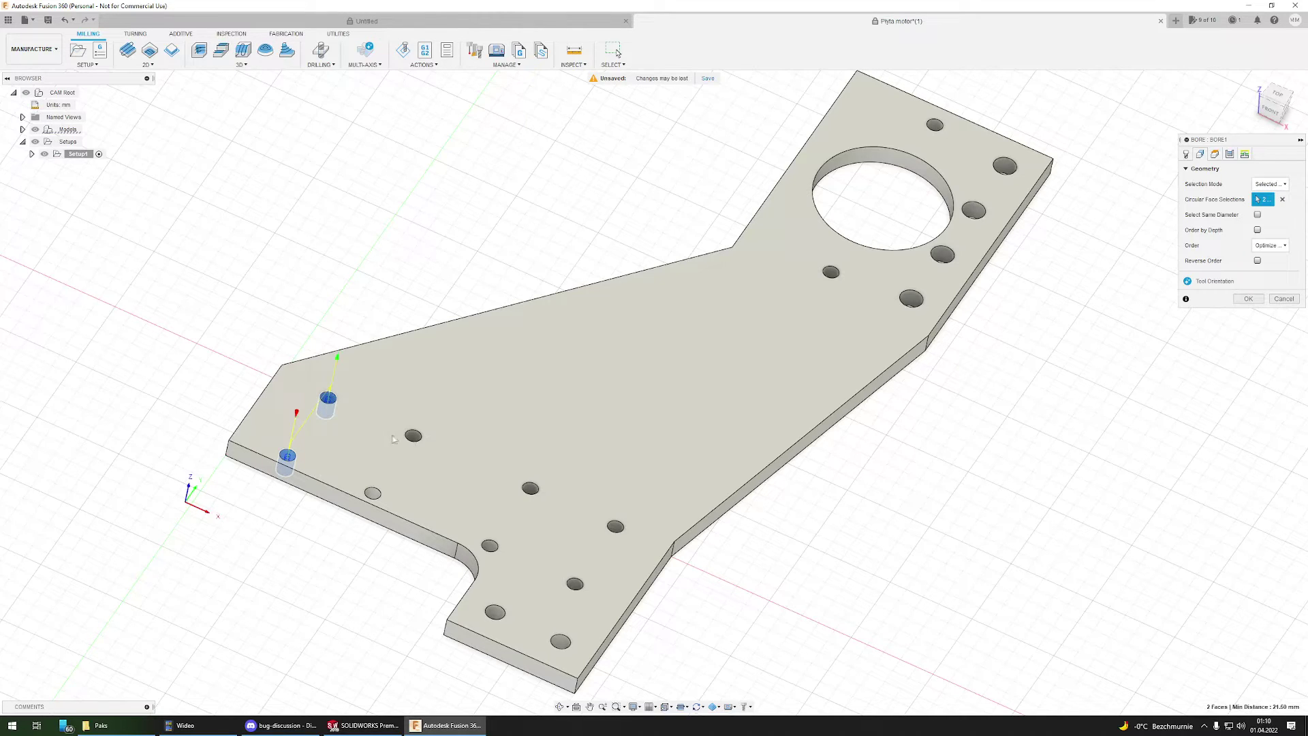
pyautogui.click(414, 439)
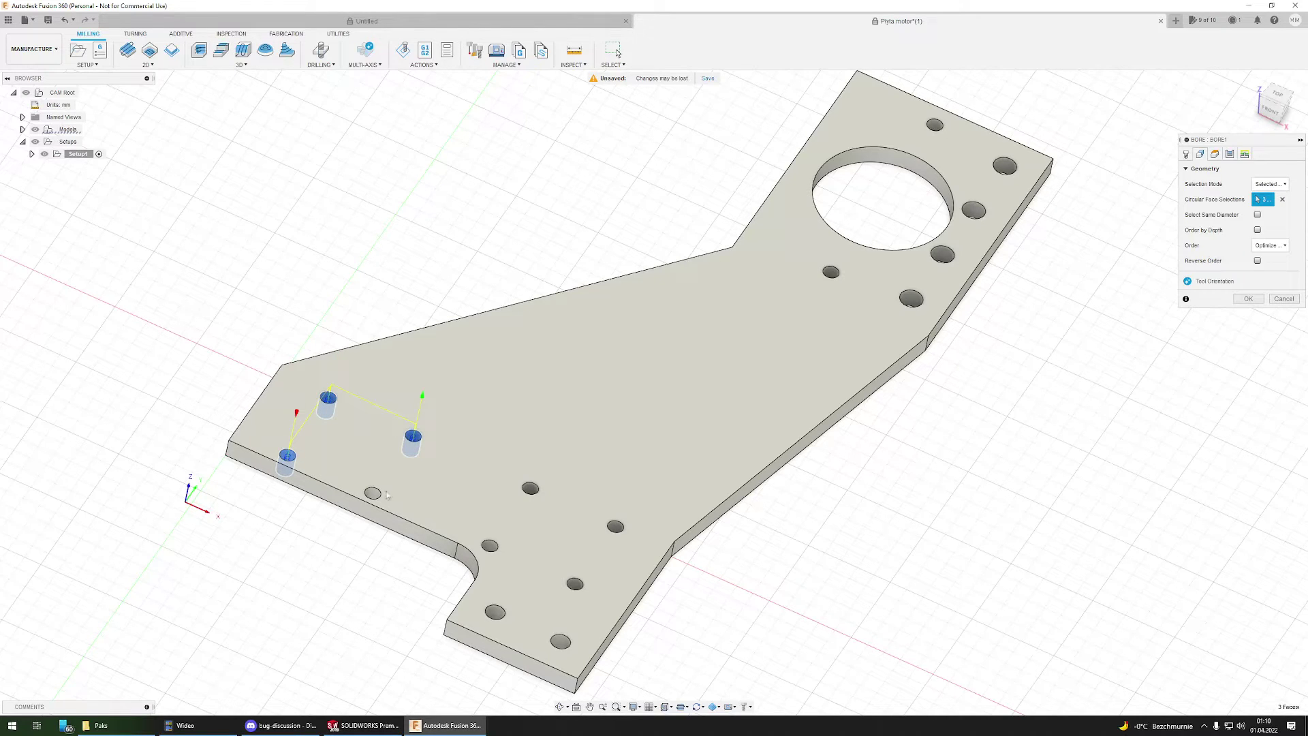
pyautogui.click(531, 490)
pyautogui.click(491, 548)
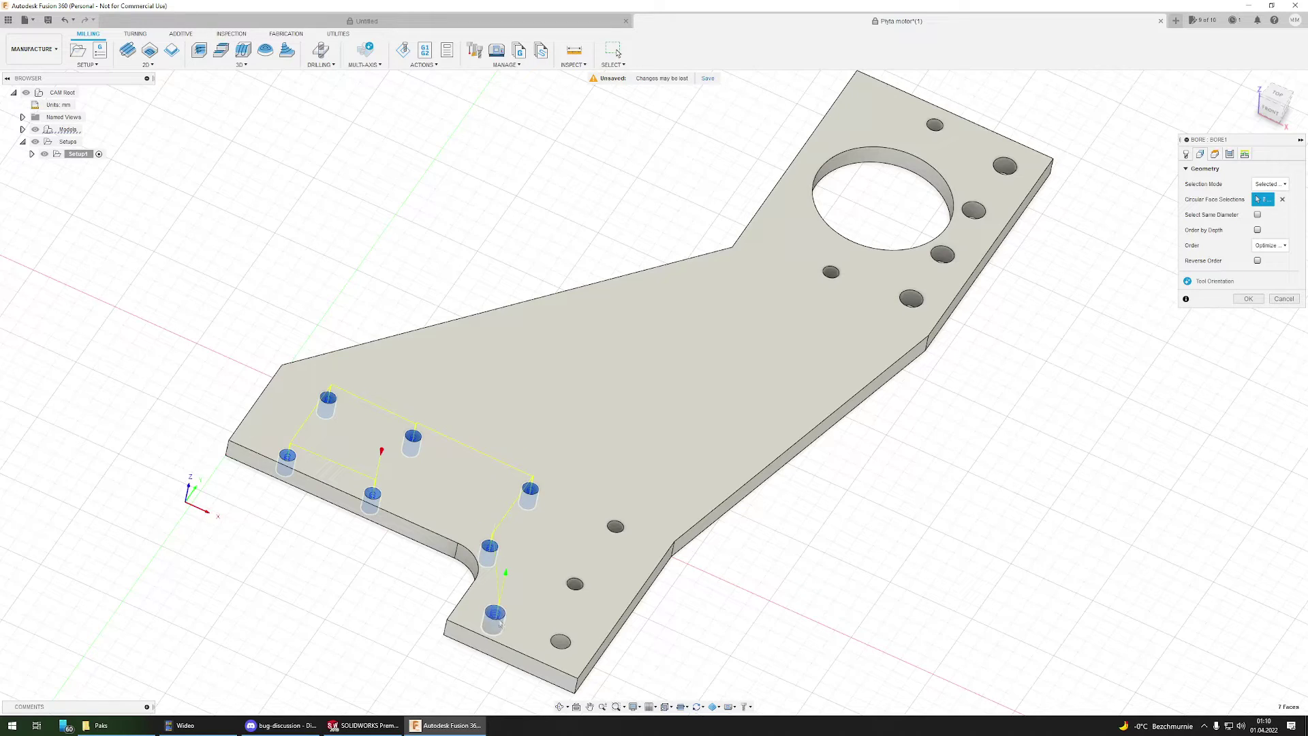
pyautogui.click(560, 643)
pyautogui.click(576, 587)
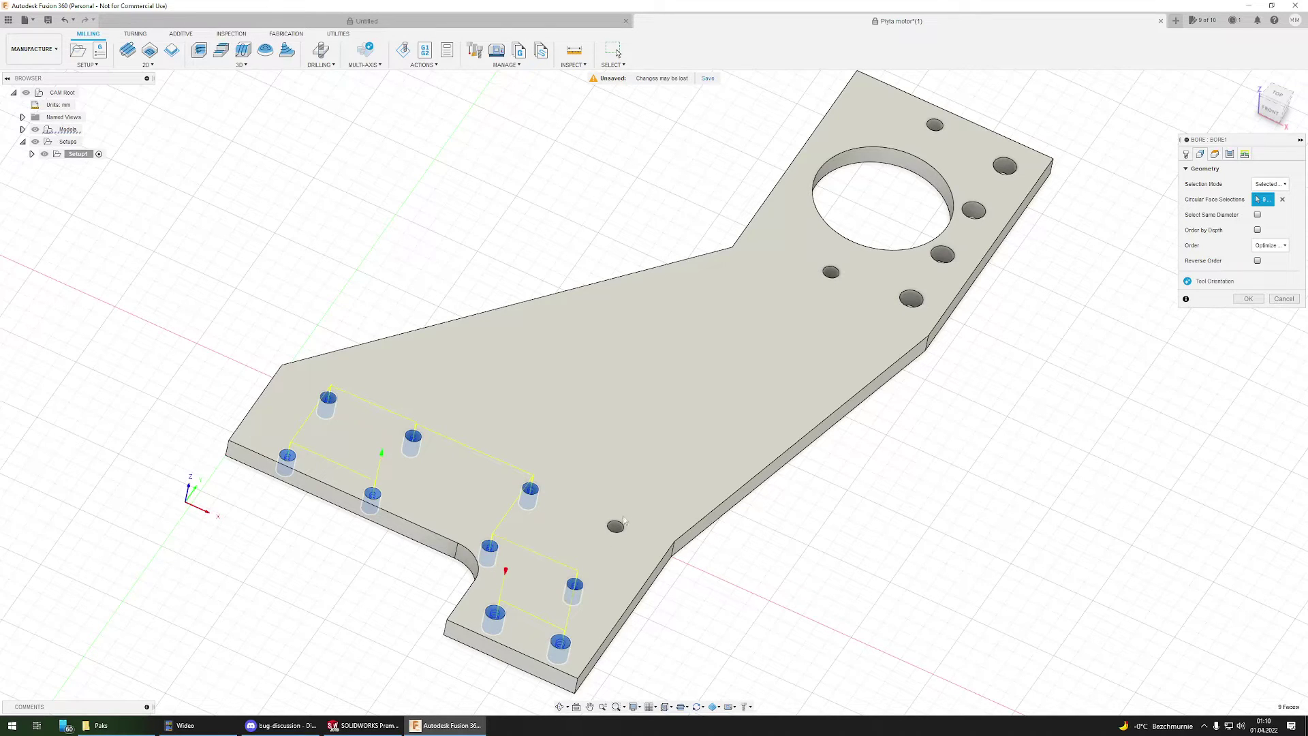
# Step: Add the six holes surrounding the large motor opening to the bore's circular faces, leaving out the large opening itself
pyautogui.click(830, 275)
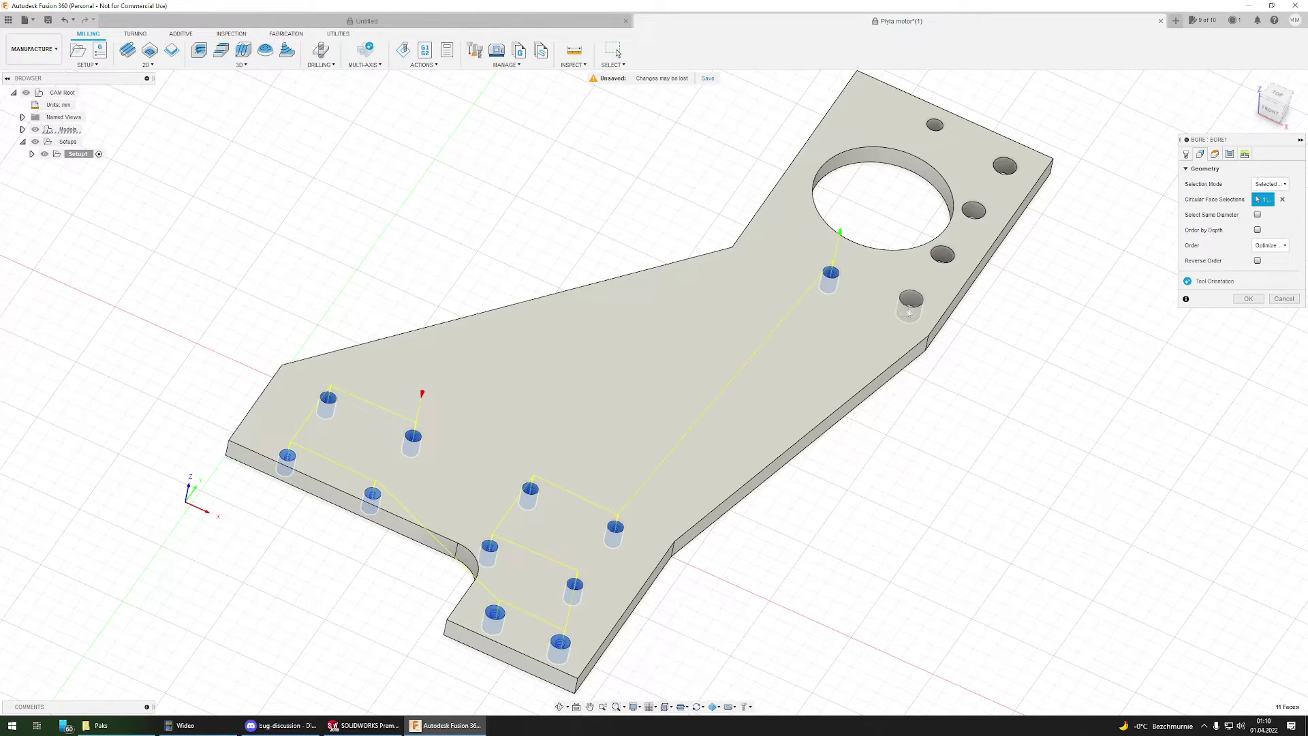
pyautogui.click(911, 301)
pyautogui.click(942, 257)
pyautogui.click(968, 215)
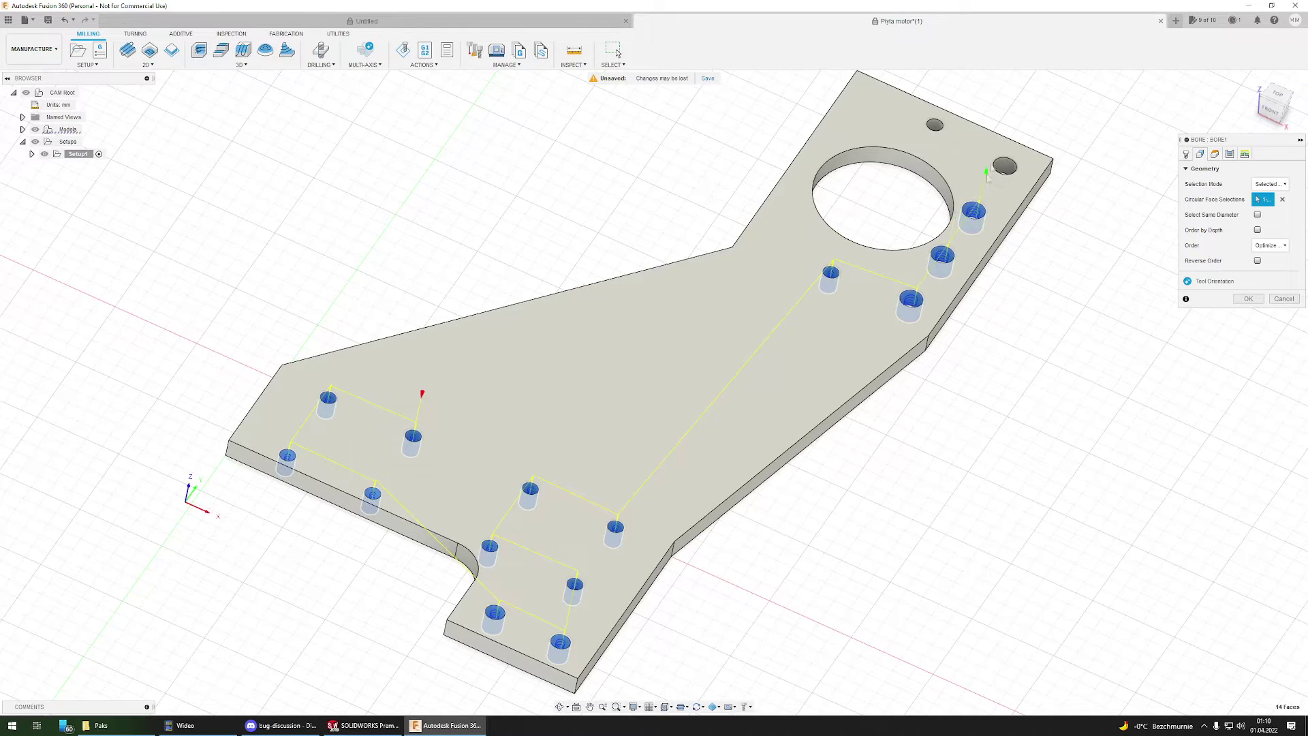
pyautogui.click(1003, 169)
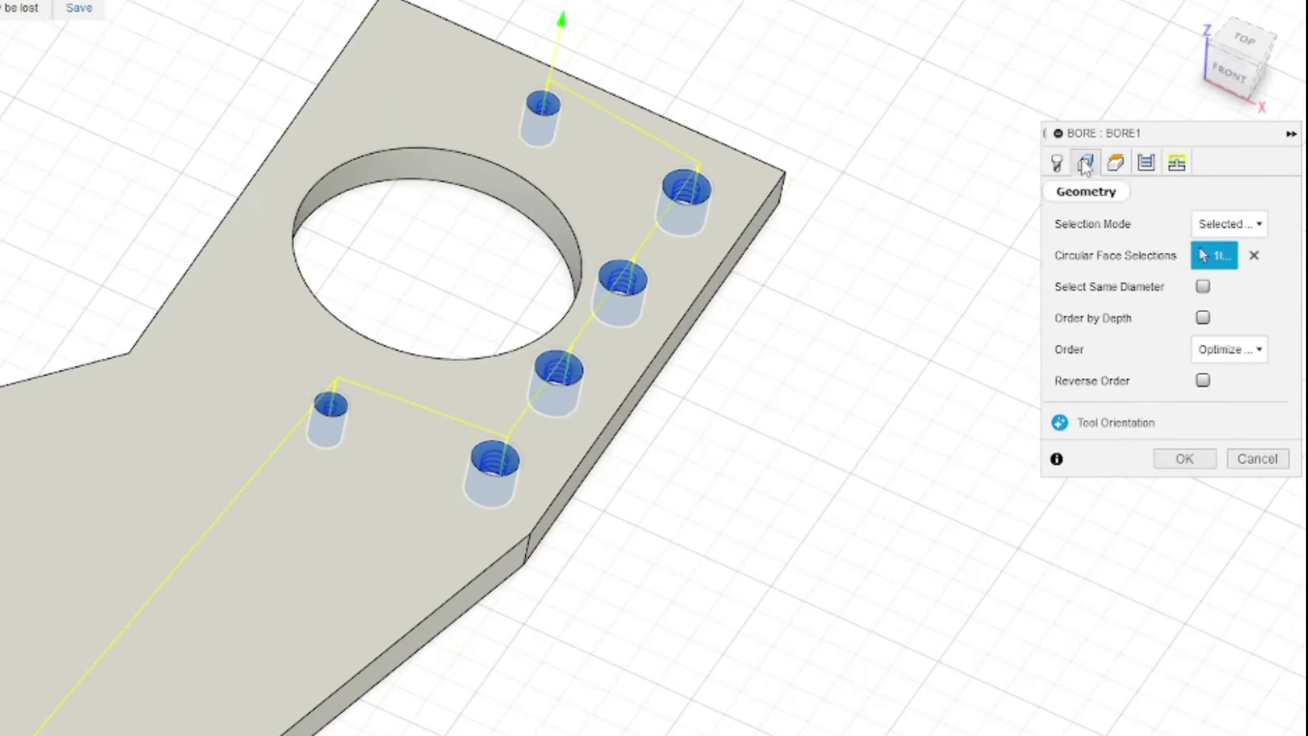
# Step: Set the bore's pass pitch to 0.3 mm
pyautogui.click(1230, 156)
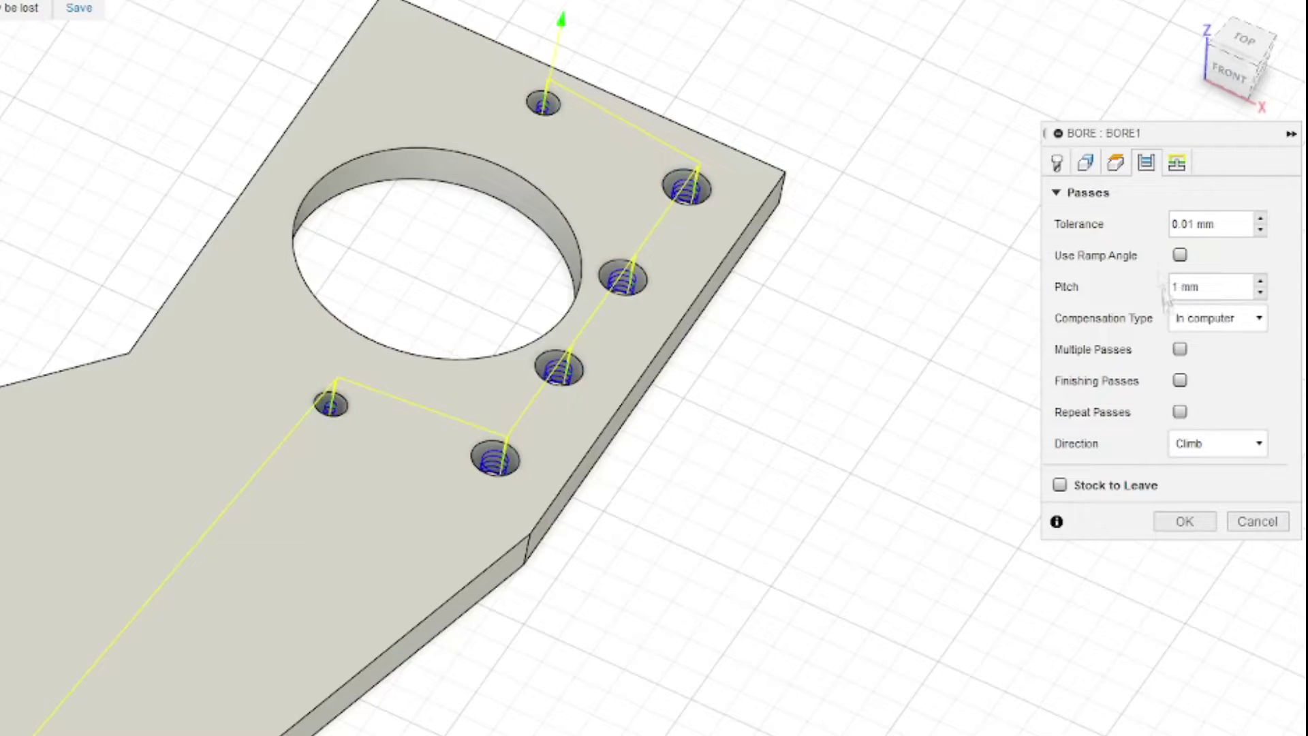
pyautogui.moveTo(1180, 288); pyautogui.dragTo(1170, 289)
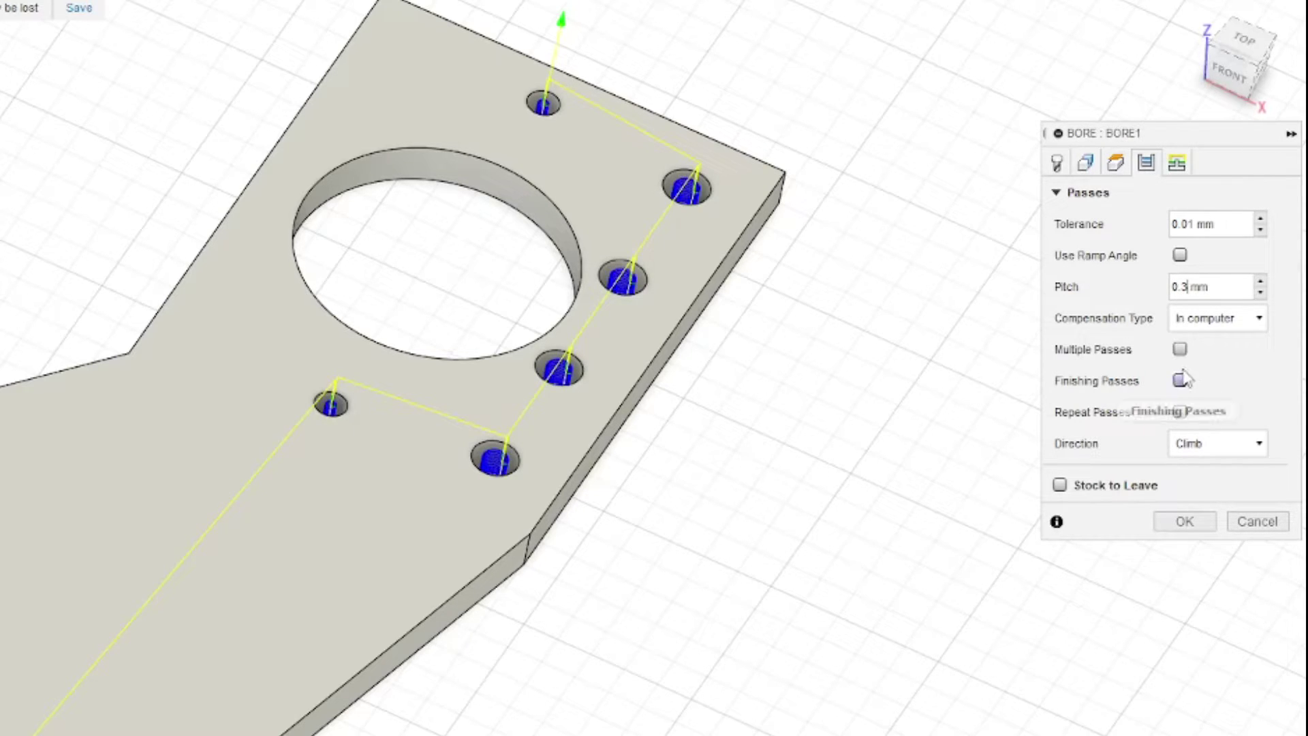
# Step: Set the bore's clearance height offset to 5 mm and its retract height offset to 2 mm
pyautogui.click(1116, 163)
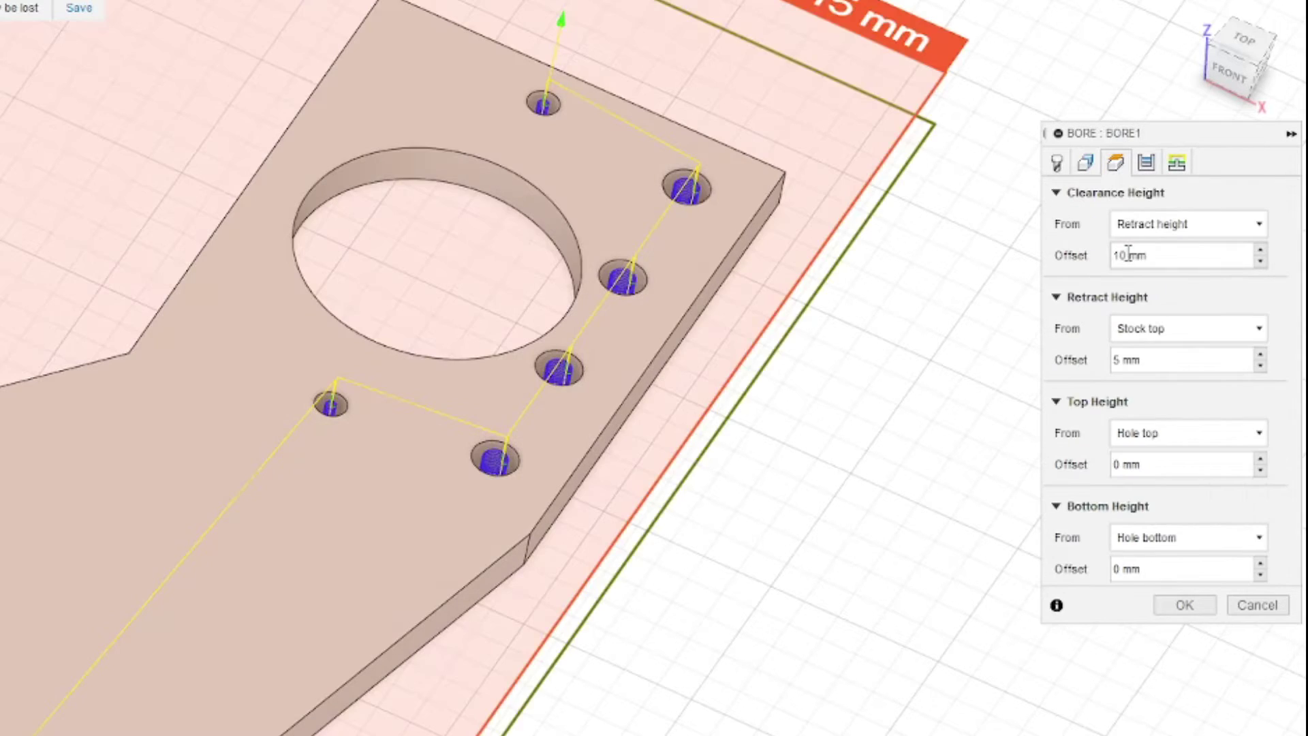
pyautogui.doubleClick(1121, 255)
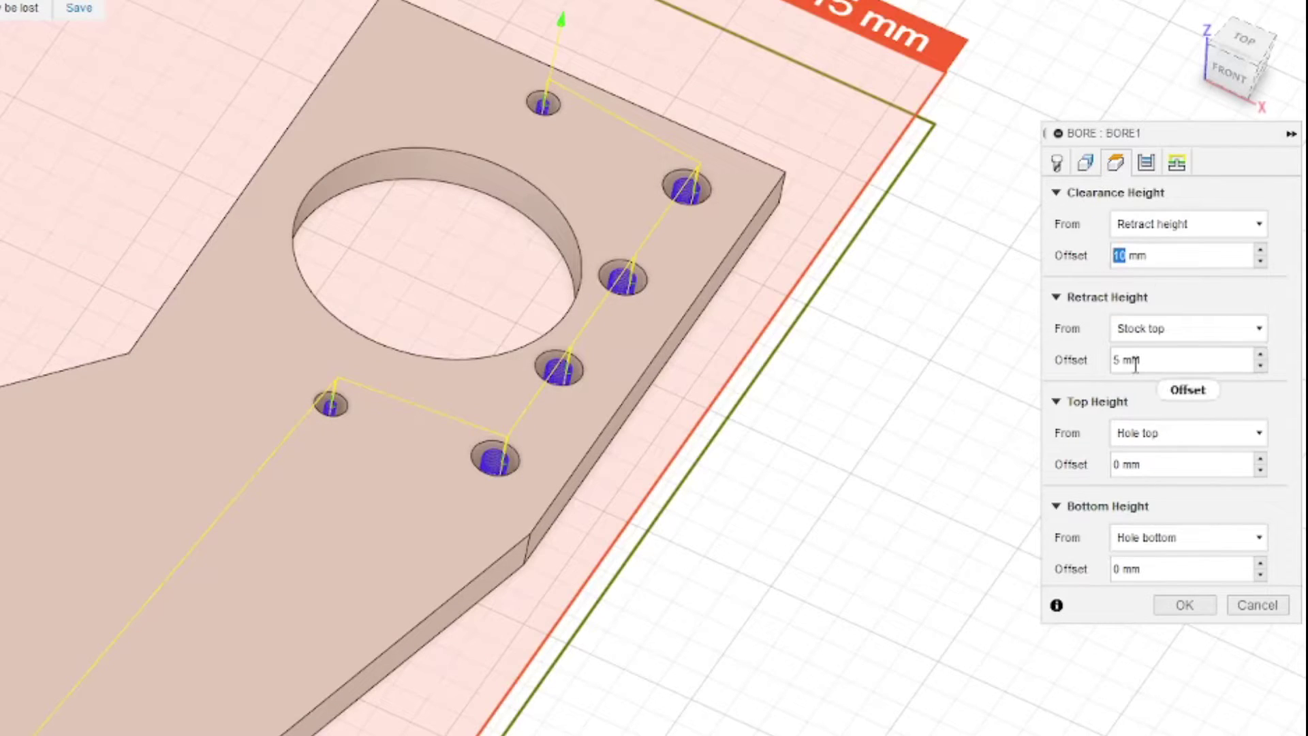
pyautogui.write('5')
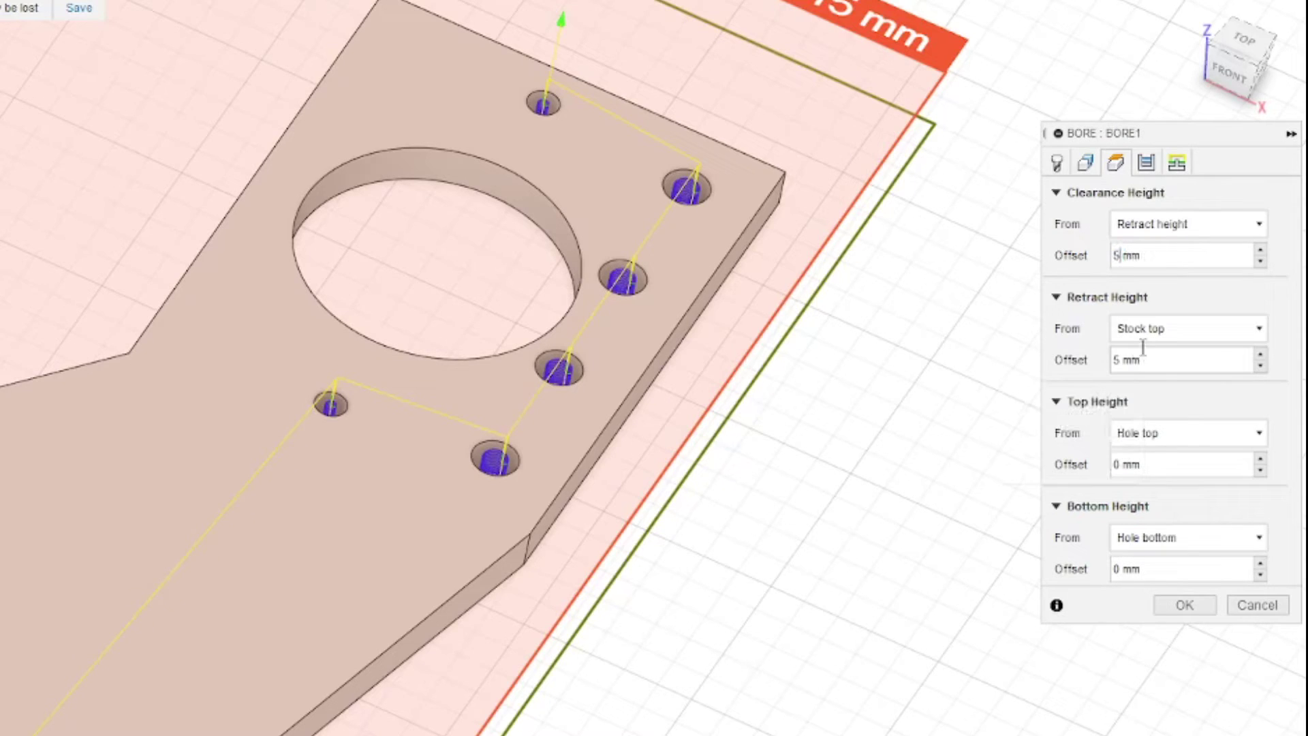
pyautogui.doubleClick(1112, 359)
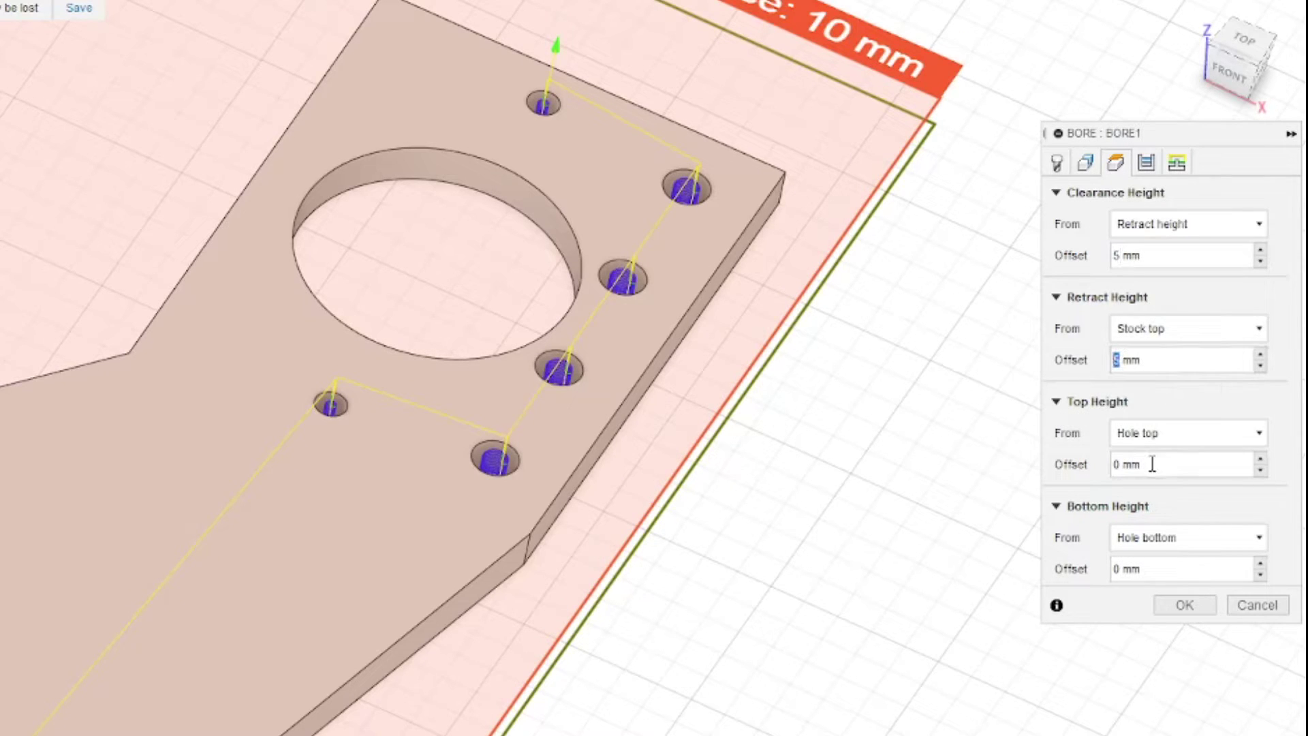
pyautogui.write('2')
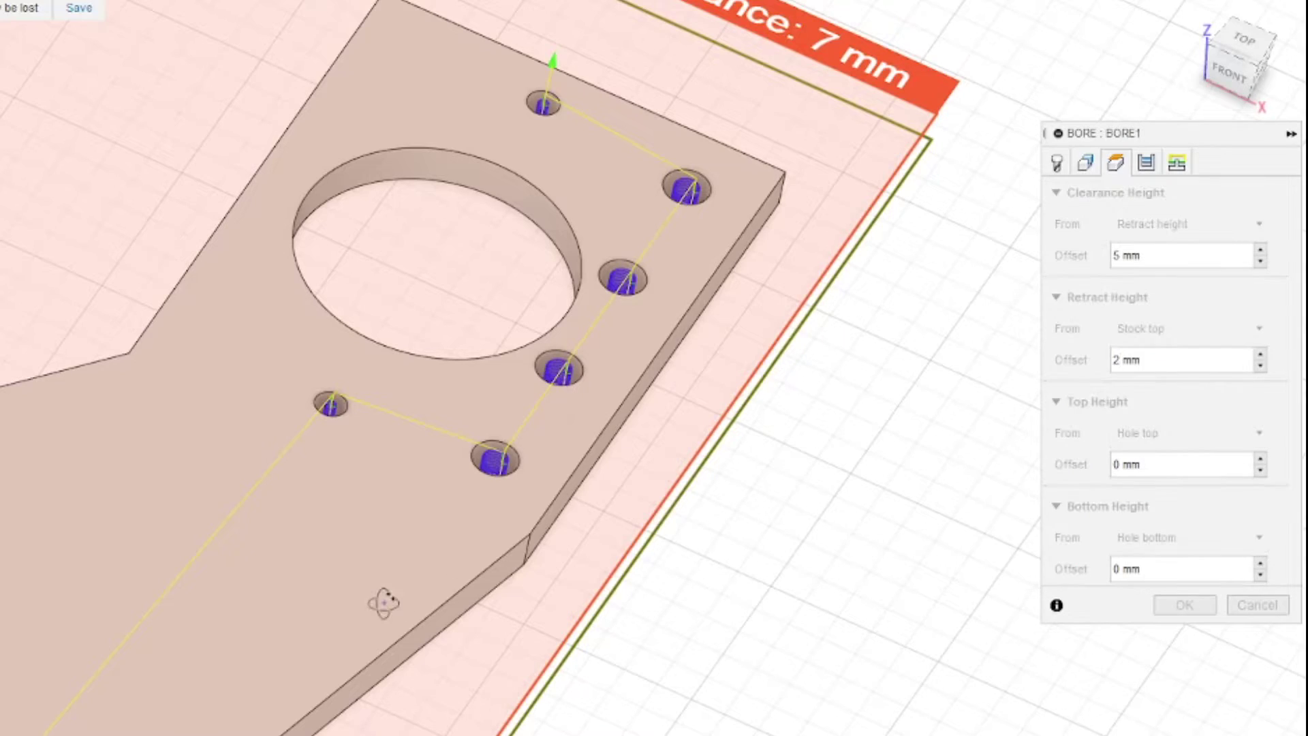
# Step: Set the bore's bottom height offset to -0.2 mm from the hole bottom
pyautogui.moveTo(374, 605)
pyautogui.keyDown('shift'); pyautogui.mouseDown(button='middle')
pyautogui.moveTo(368, 538)
pyautogui.moveTo(397, 593)
pyautogui.mouseUp(button='middle'); pyautogui.keyUp('shift')
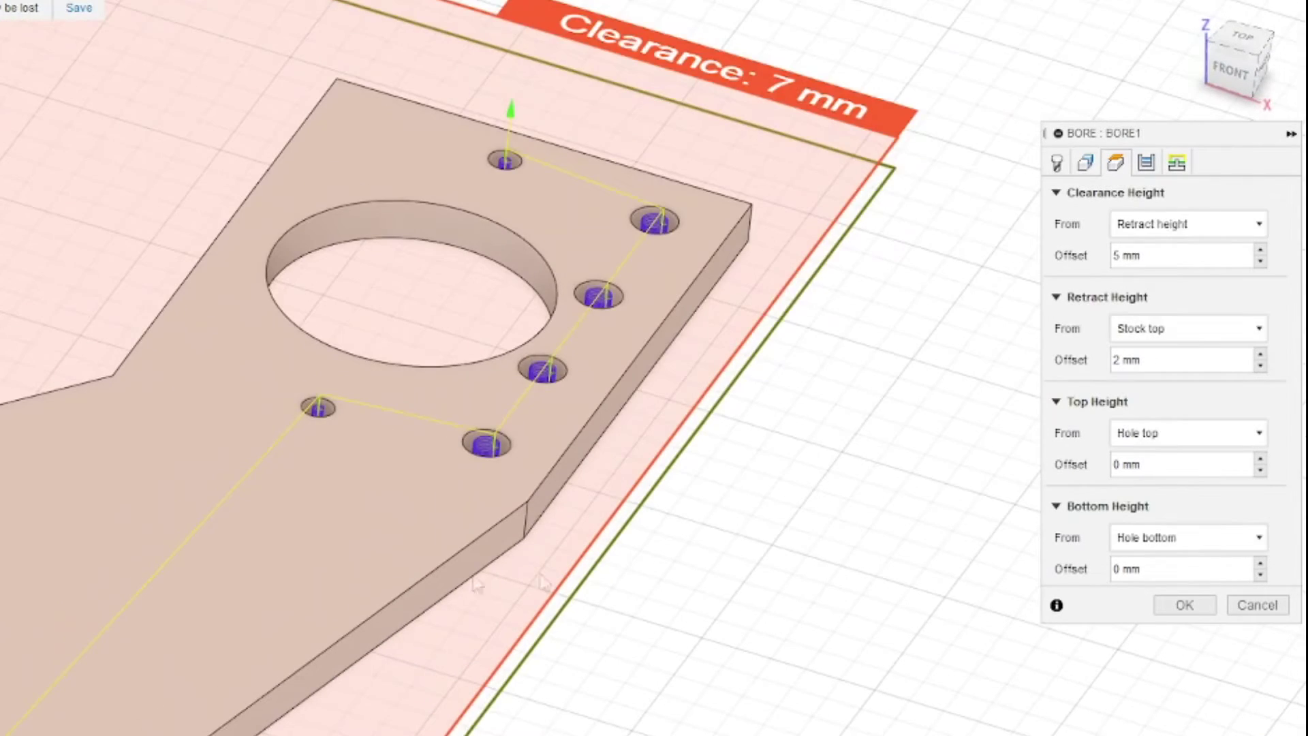
pyautogui.click(1149, 571)
pyautogui.write('-0.2')
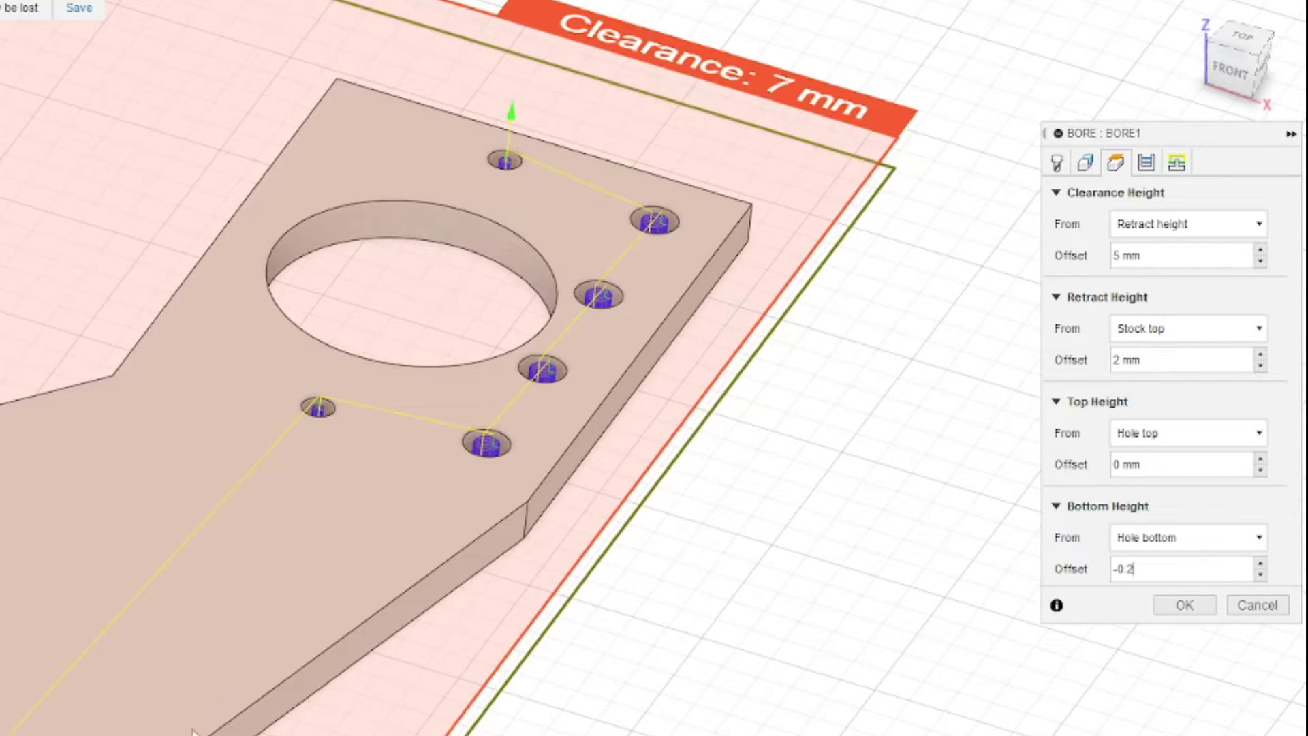
pyautogui.keyDown('shift'); pyautogui.moveTo(818, 408); pyautogui.dragTo(828, 293, button='middle'); pyautogui.keyUp('shift')
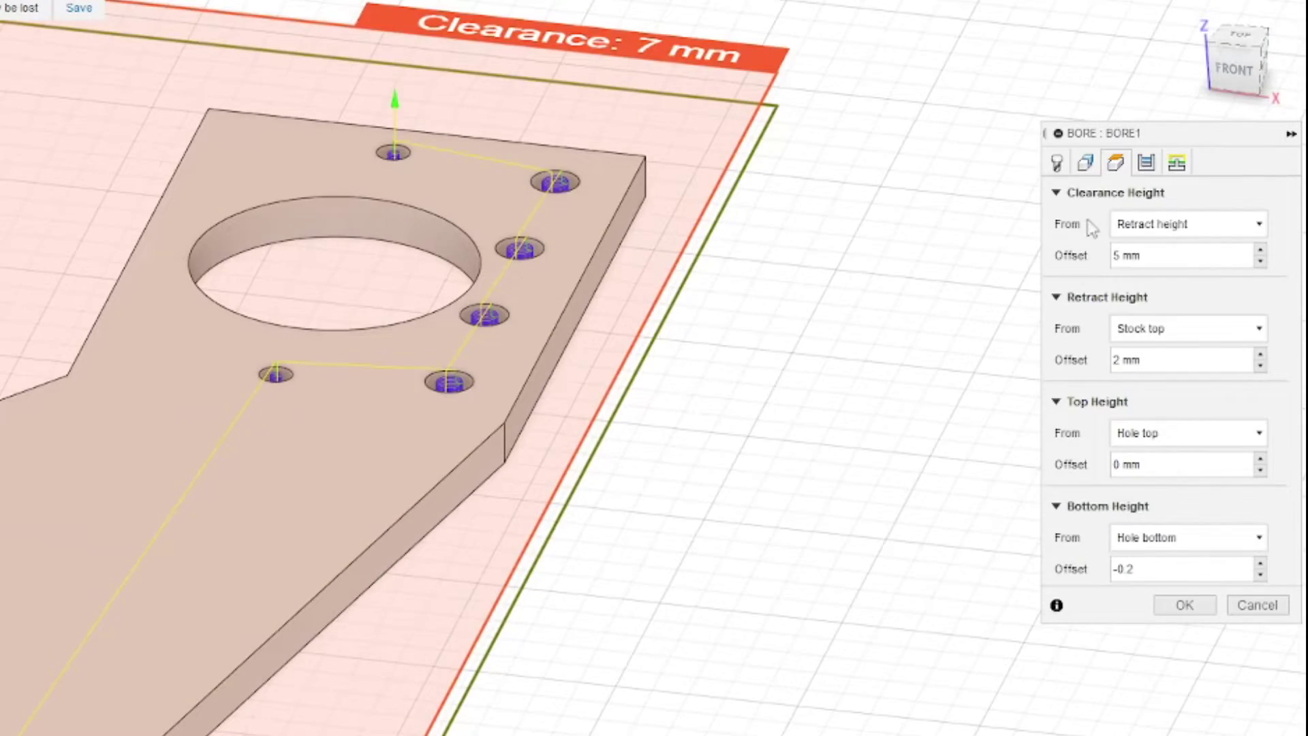
# Step: Review the bore's geometry, tool, passes and linking settings, and accept the operation
pyautogui.click(1085, 162)
pyautogui.click(1057, 164)
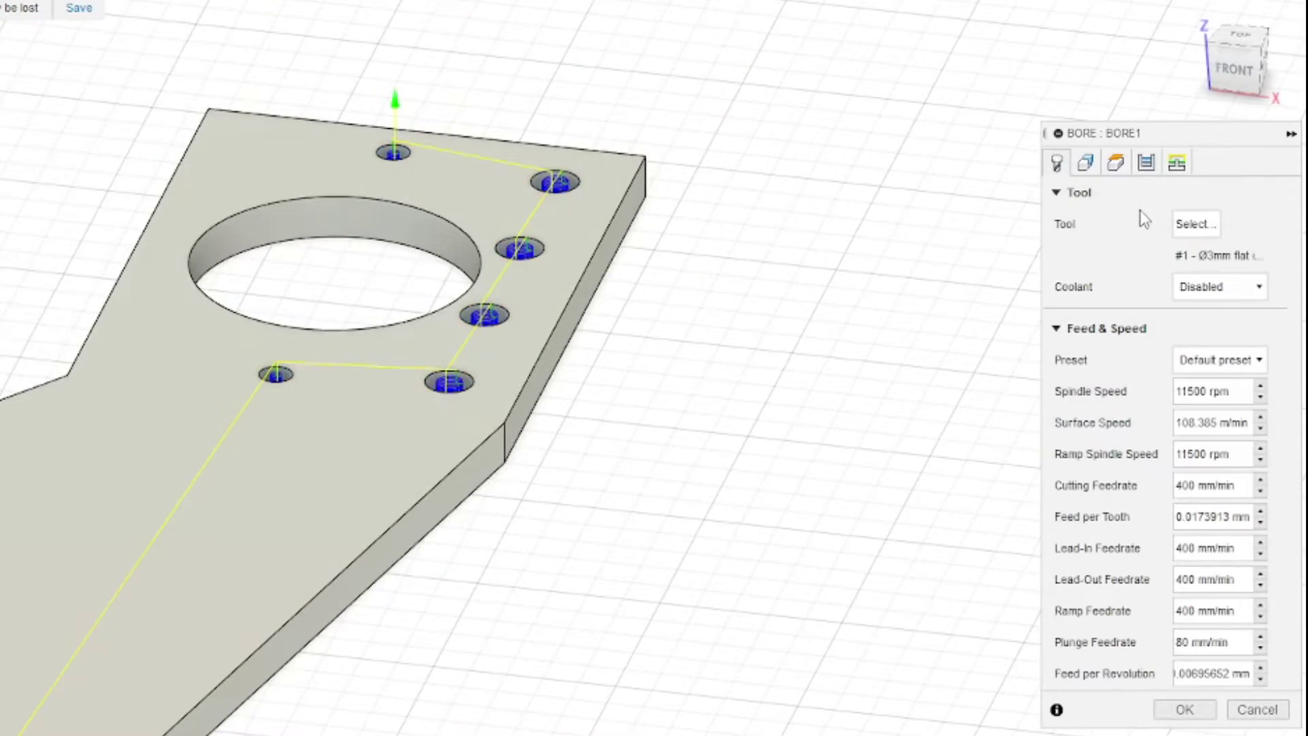
pyautogui.click(1145, 165)
pyautogui.click(1176, 163)
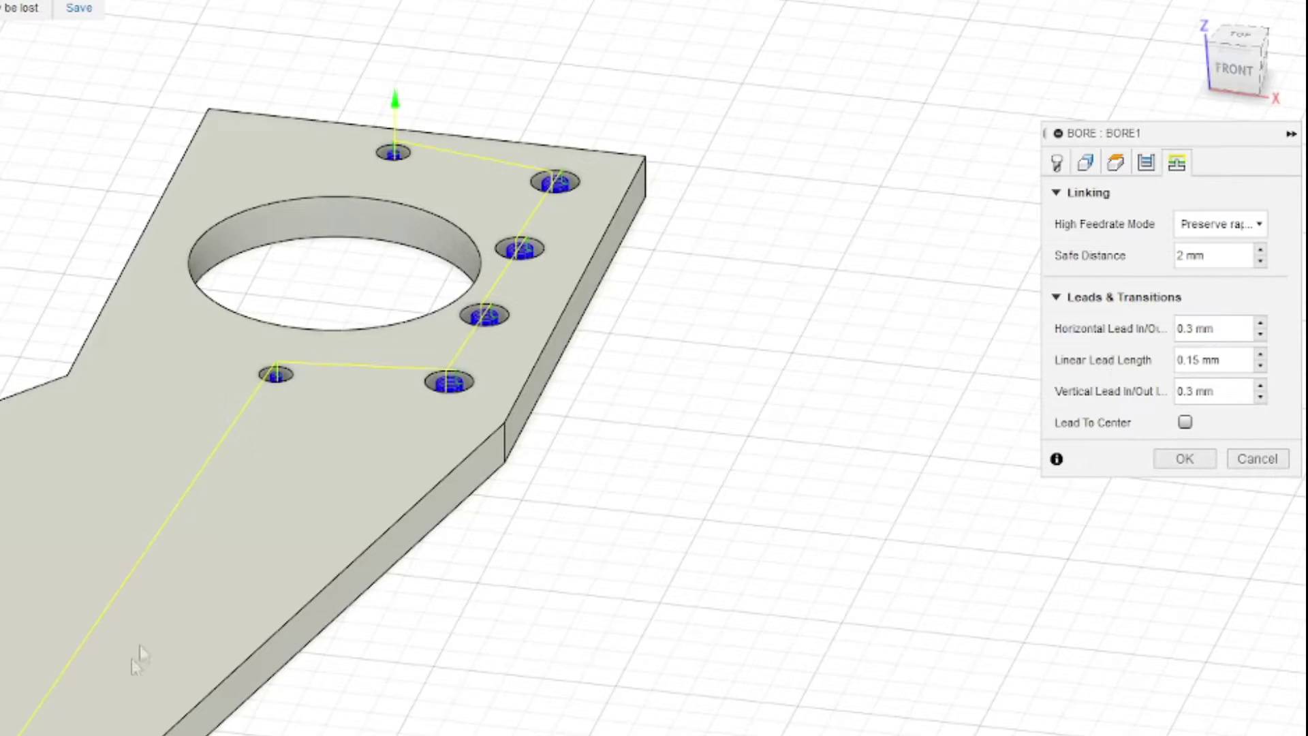
pyautogui.keyDown('shift'); pyautogui.moveTo(137, 657); pyautogui.dragTo(194, 596, button='middle'); pyautogui.keyUp('shift')
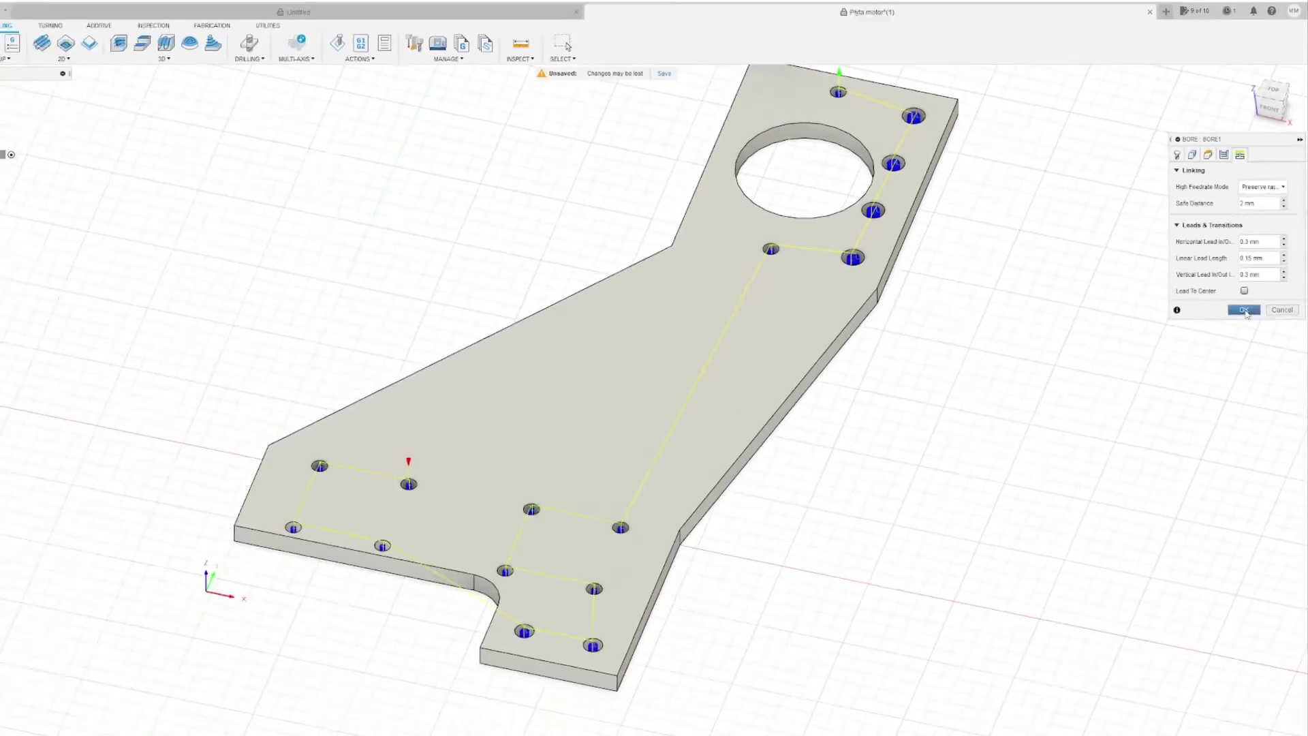
pyautogui.click(1184, 458)
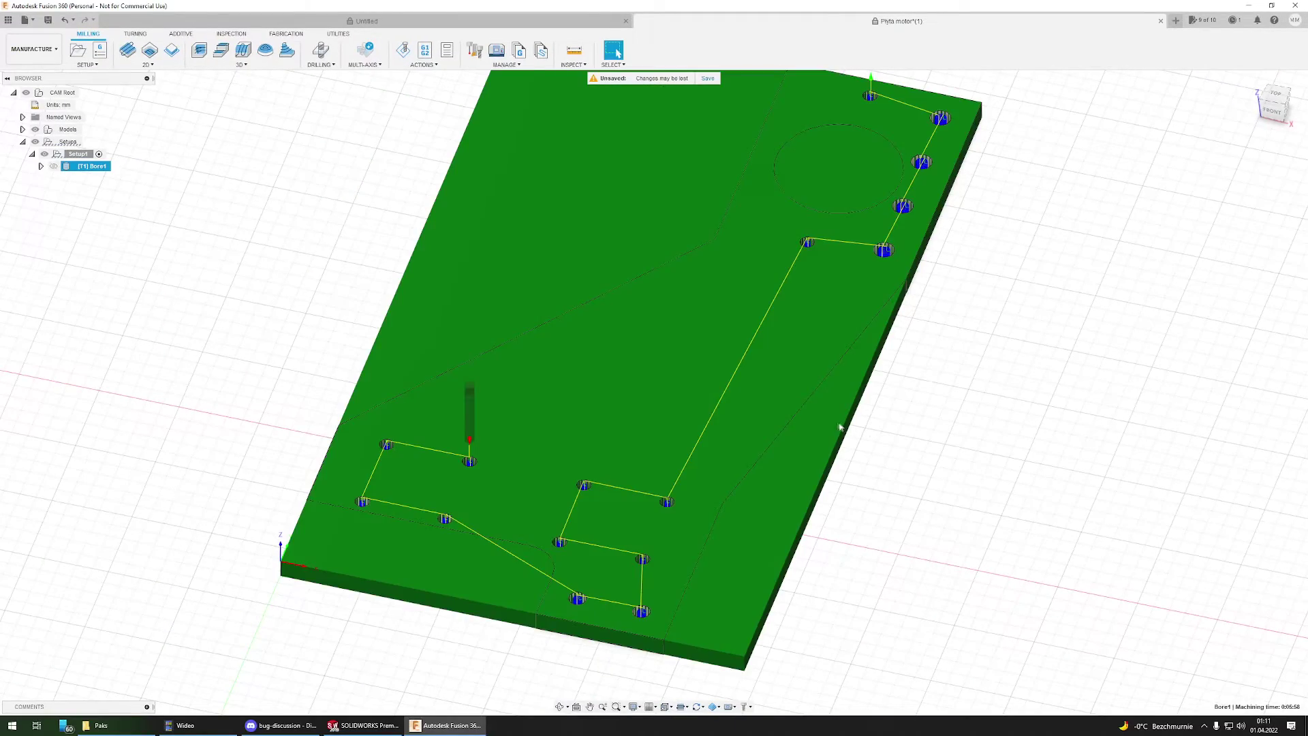
# Step: Start a 2D Contour operation and select the lower edge of the large round opening as its contour
pyautogui.scroll(-2, 839, 427)
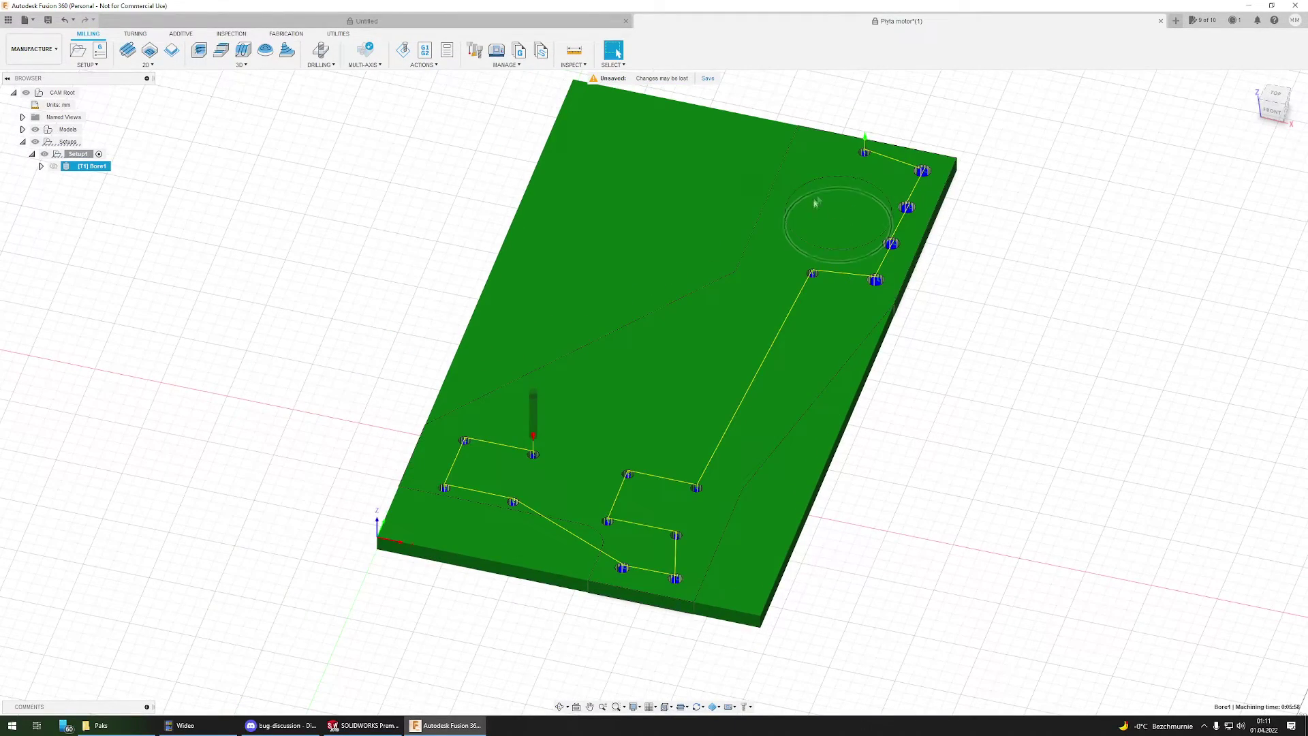
pyautogui.scroll(5, 847, 217)
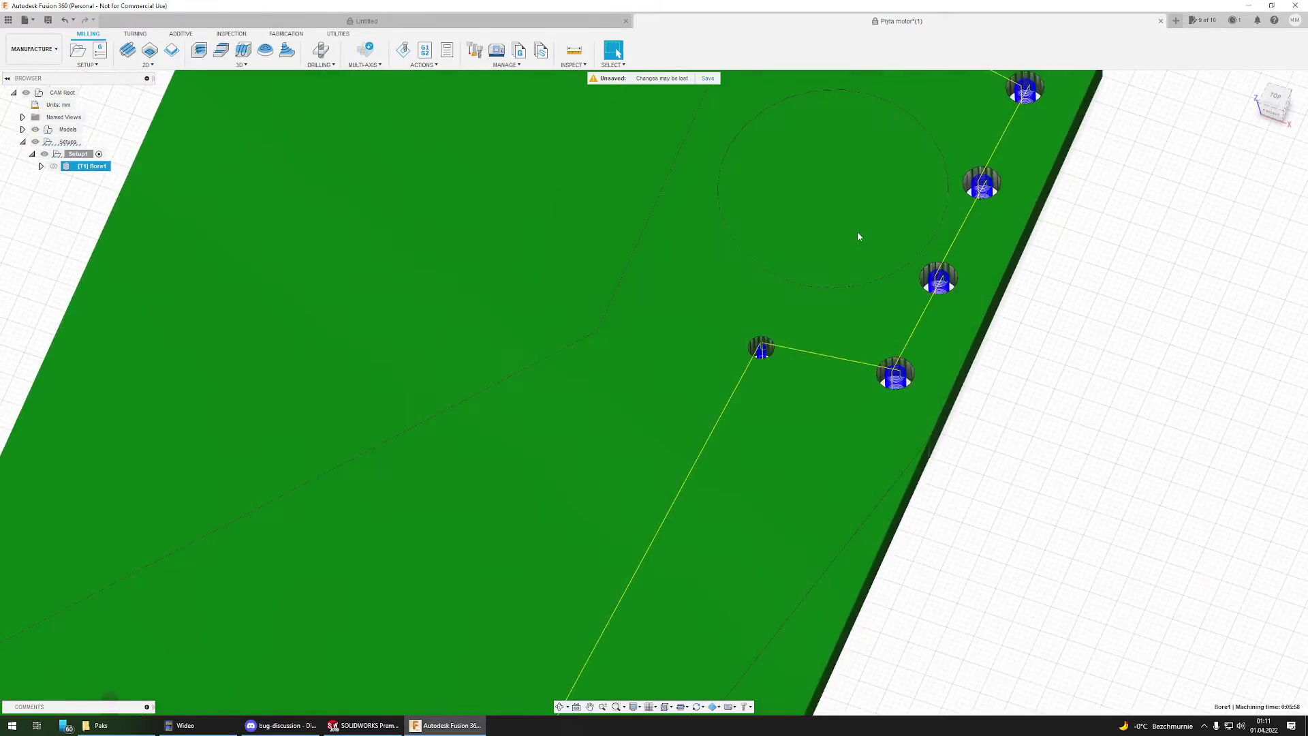
pyautogui.scroll(2, 857, 231)
pyautogui.scroll(-2, 855, 236)
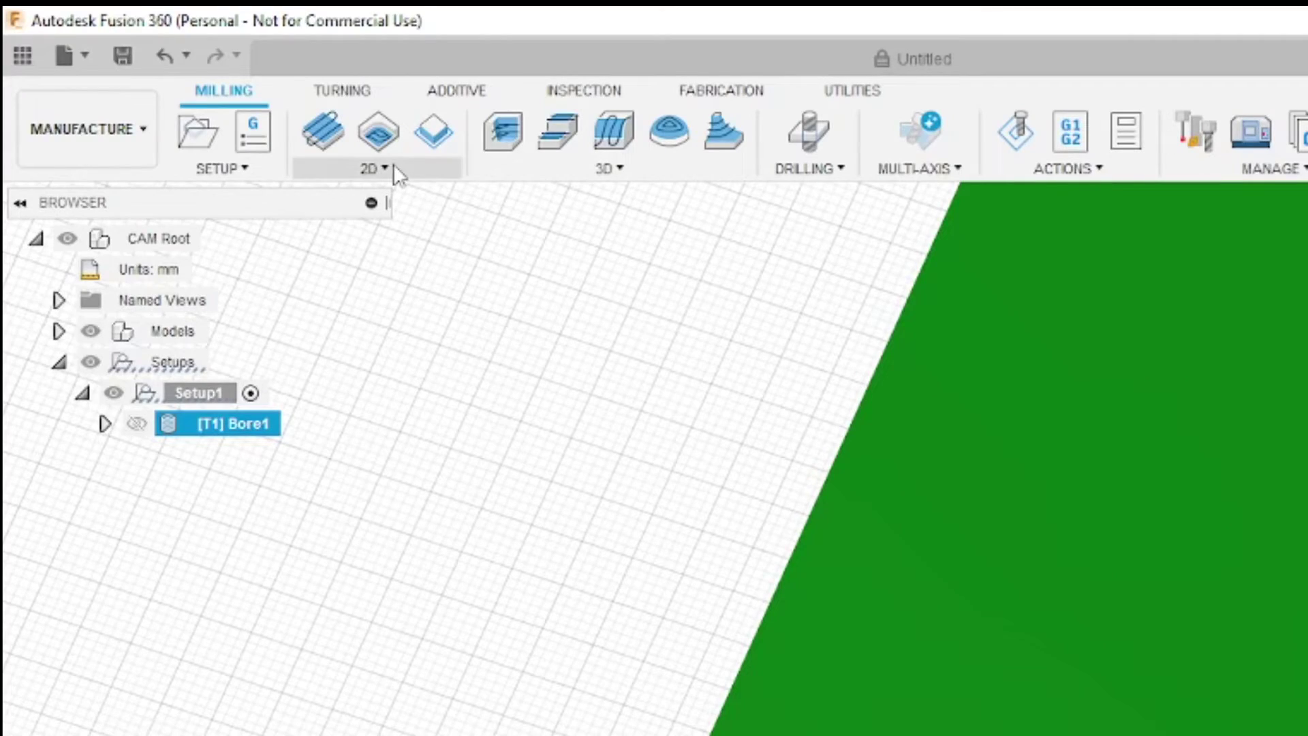
pyautogui.click(426, 141)
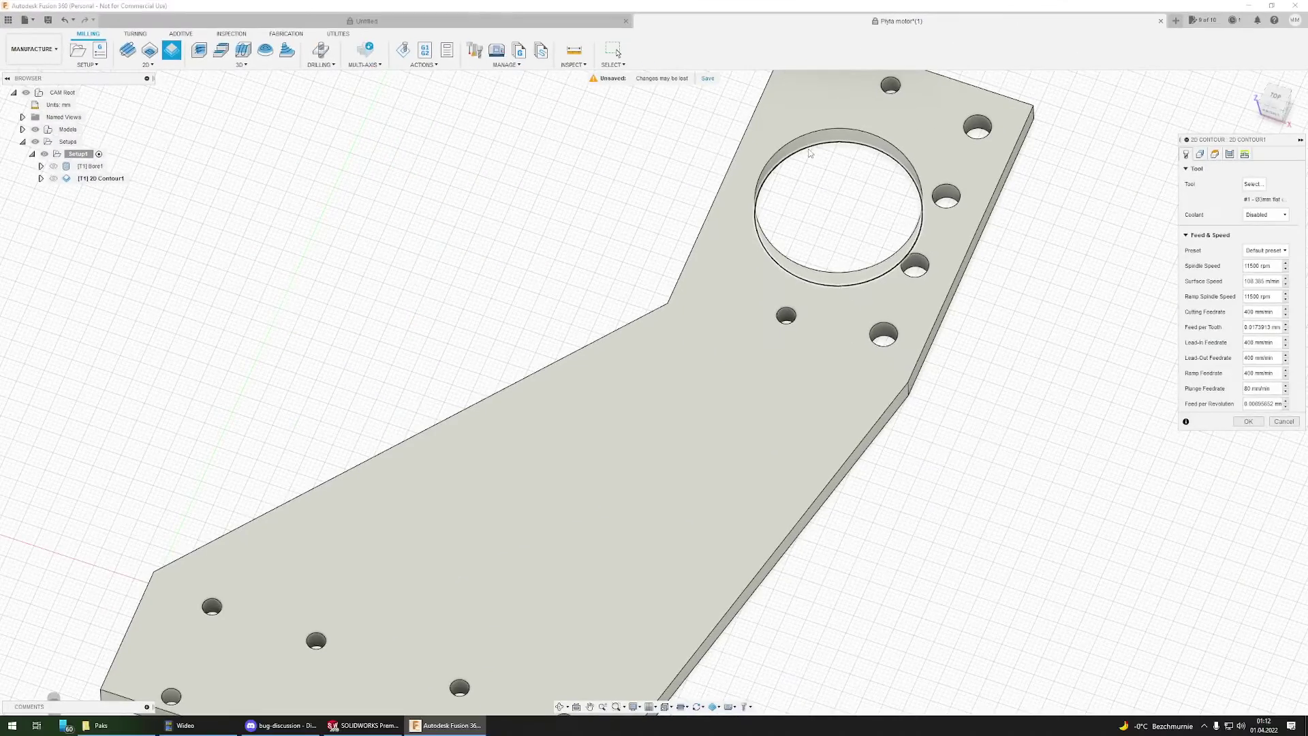
pyautogui.click(810, 151)
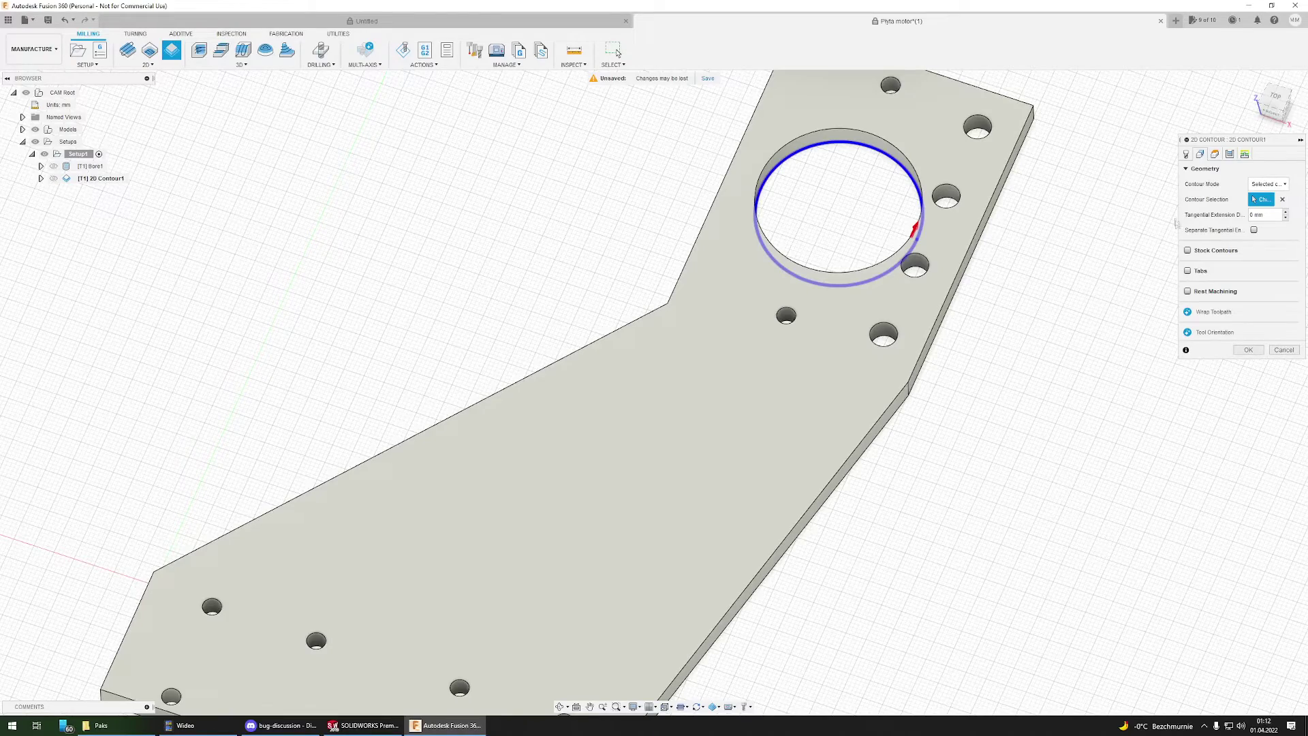
# Step: Check the contour's tool settings, clear the contour selection and reselect the large opening's bottom edge
pyautogui.click(1186, 154)
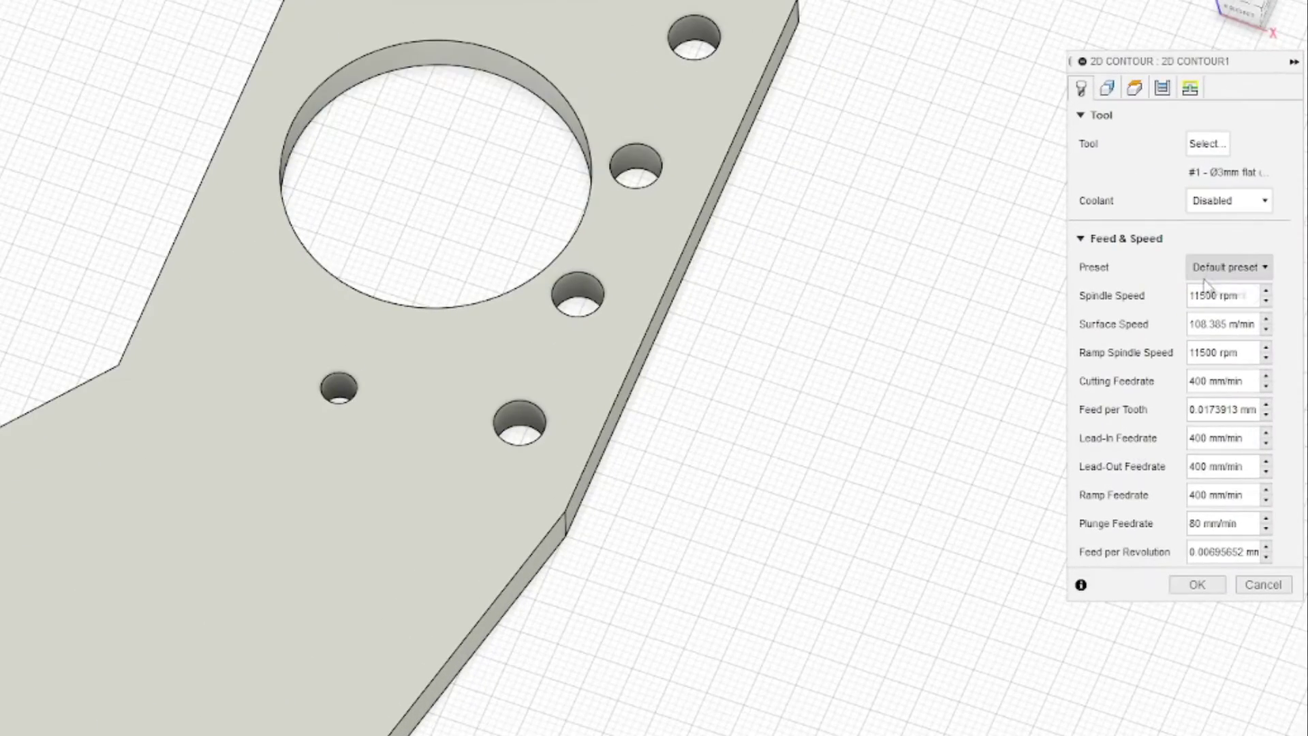
pyautogui.click(1107, 90)
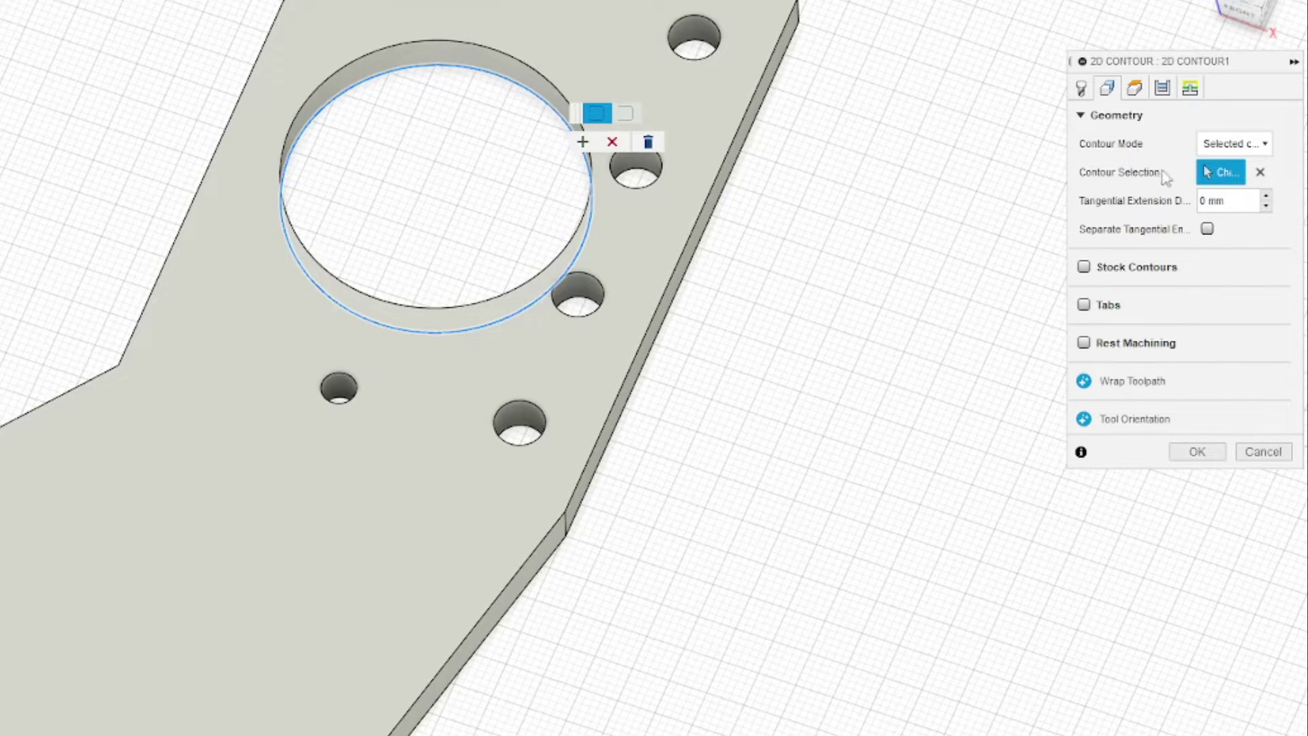
pyautogui.click(1260, 172)
pyautogui.scroll(2, 496, 111)
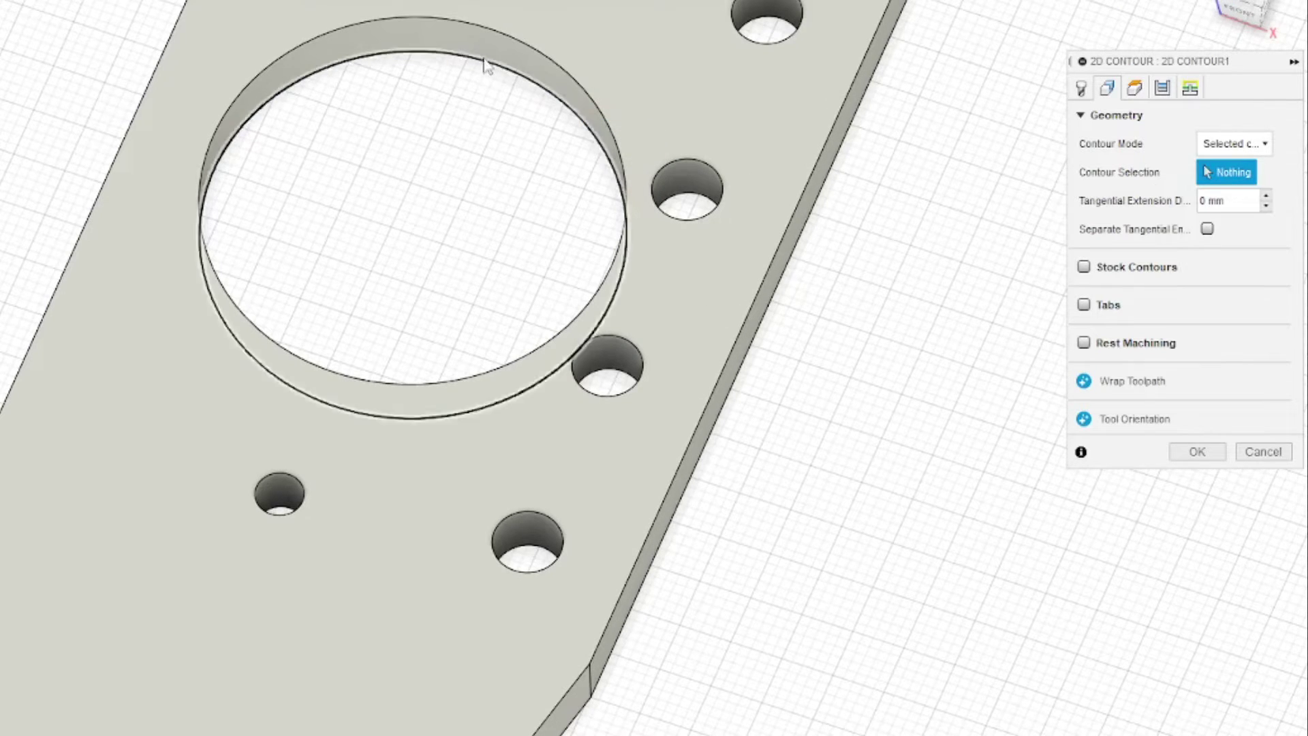
pyautogui.click(439, 59)
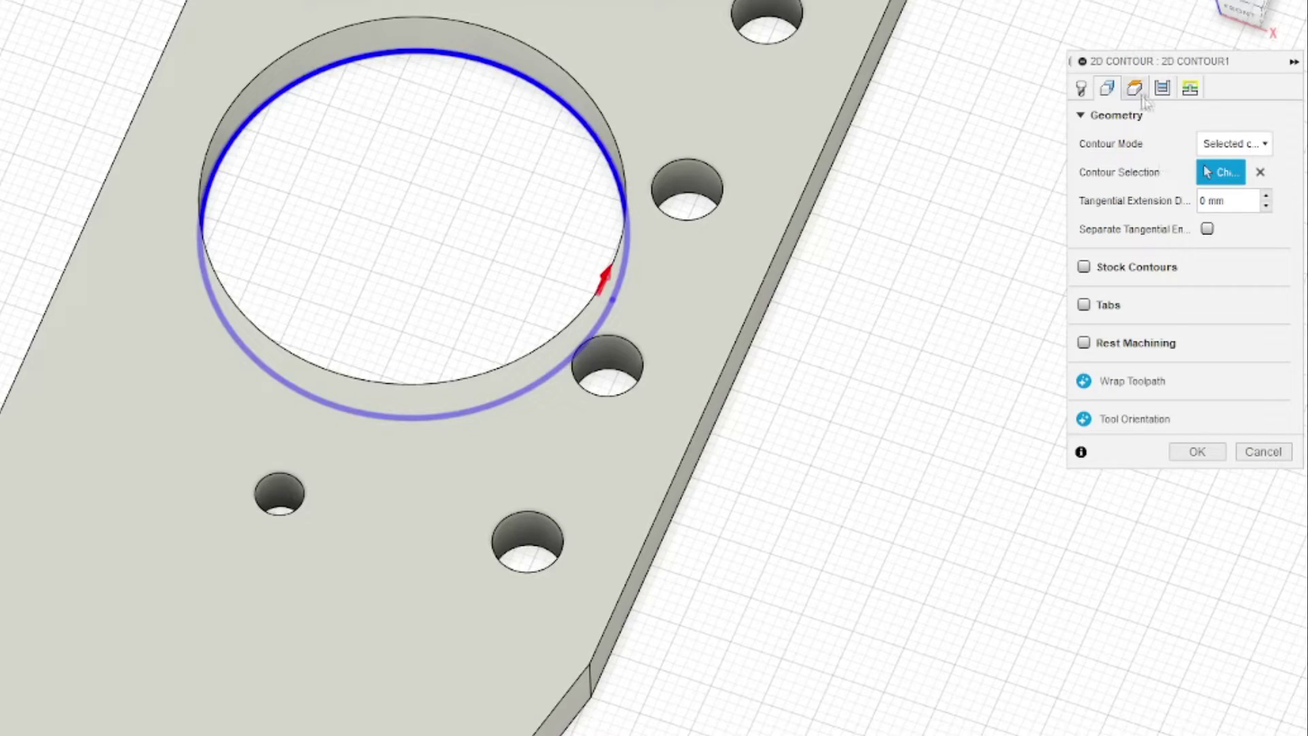
# Step: Enable rectangular holding tabs on the large opening's contour and inspect their placement around the circle
pyautogui.click(1083, 304)
pyautogui.scroll(4, 443, 178)
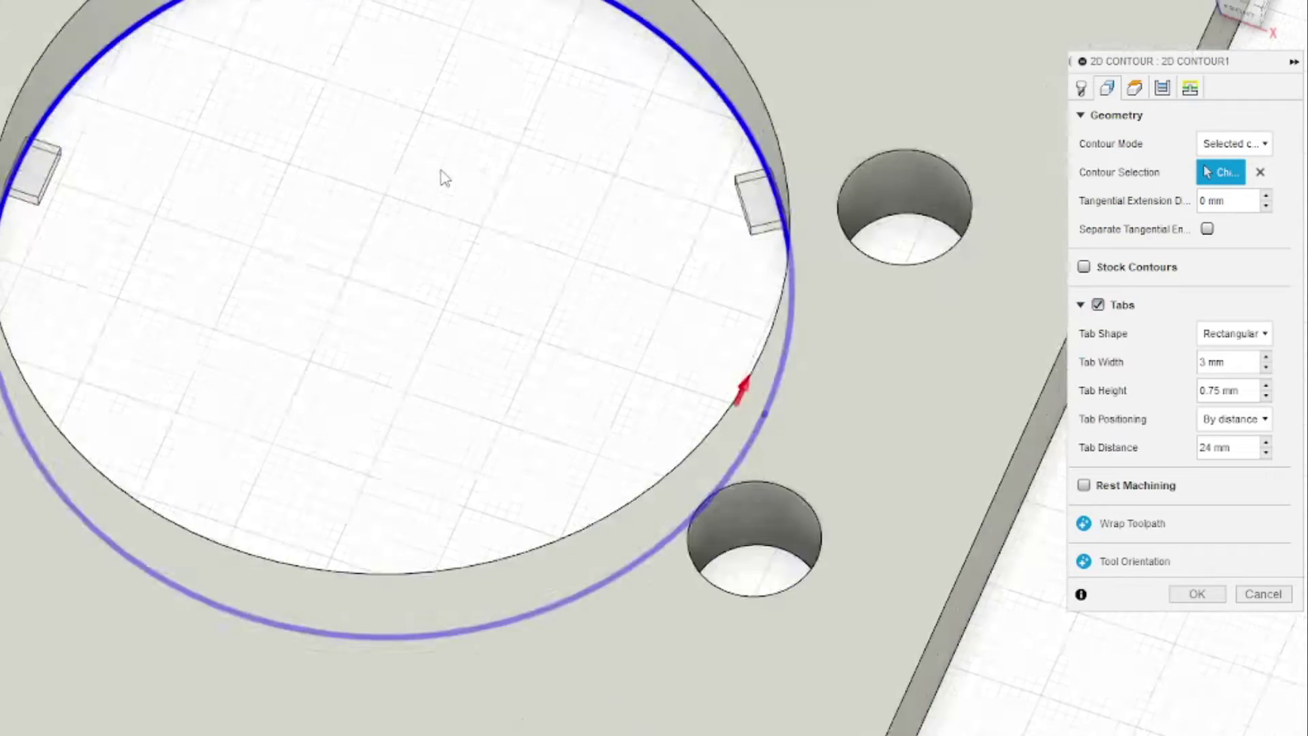
pyautogui.scroll(-3, 451, 227)
pyautogui.keyDown('shift'); pyautogui.moveTo(452, 228); pyautogui.dragTo(461, 266, button='middle'); pyautogui.keyUp('shift')
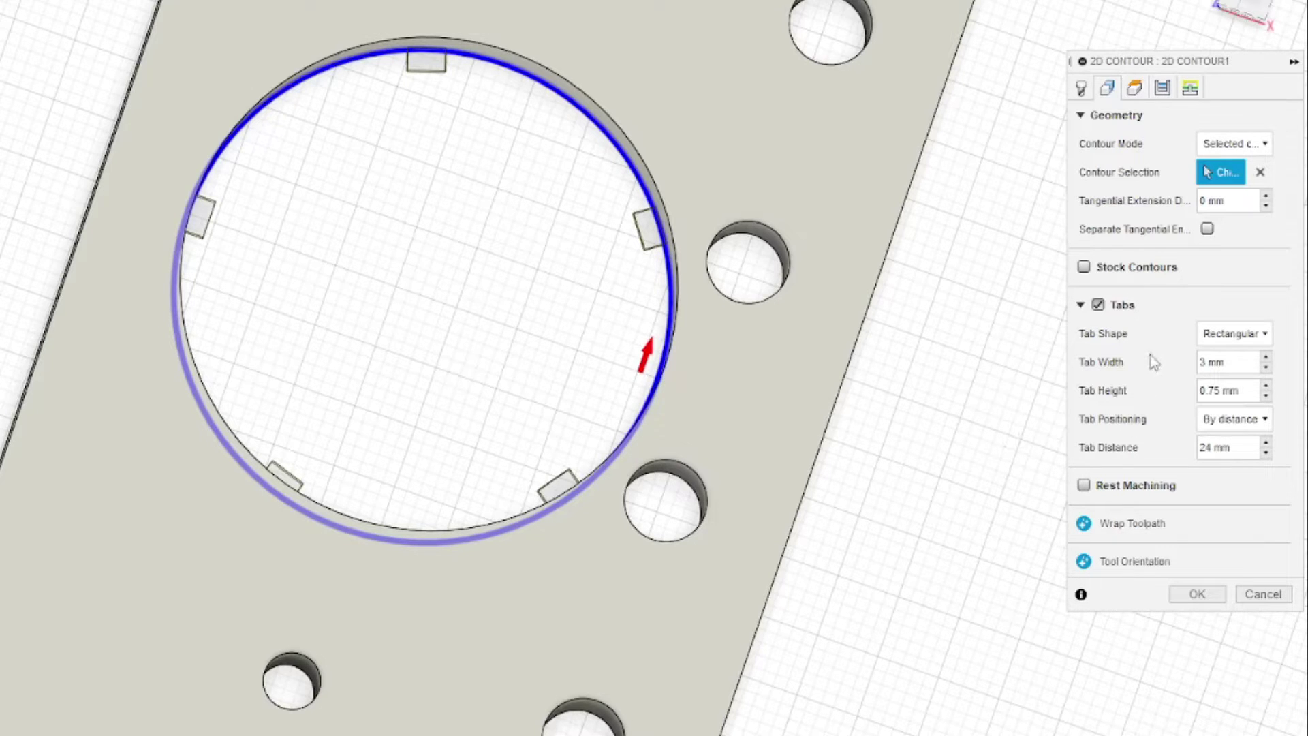
pyautogui.keyDown('shift'); pyautogui.moveTo(598, 244); pyautogui.dragTo(596, 243); pyautogui.keyUp('shift')
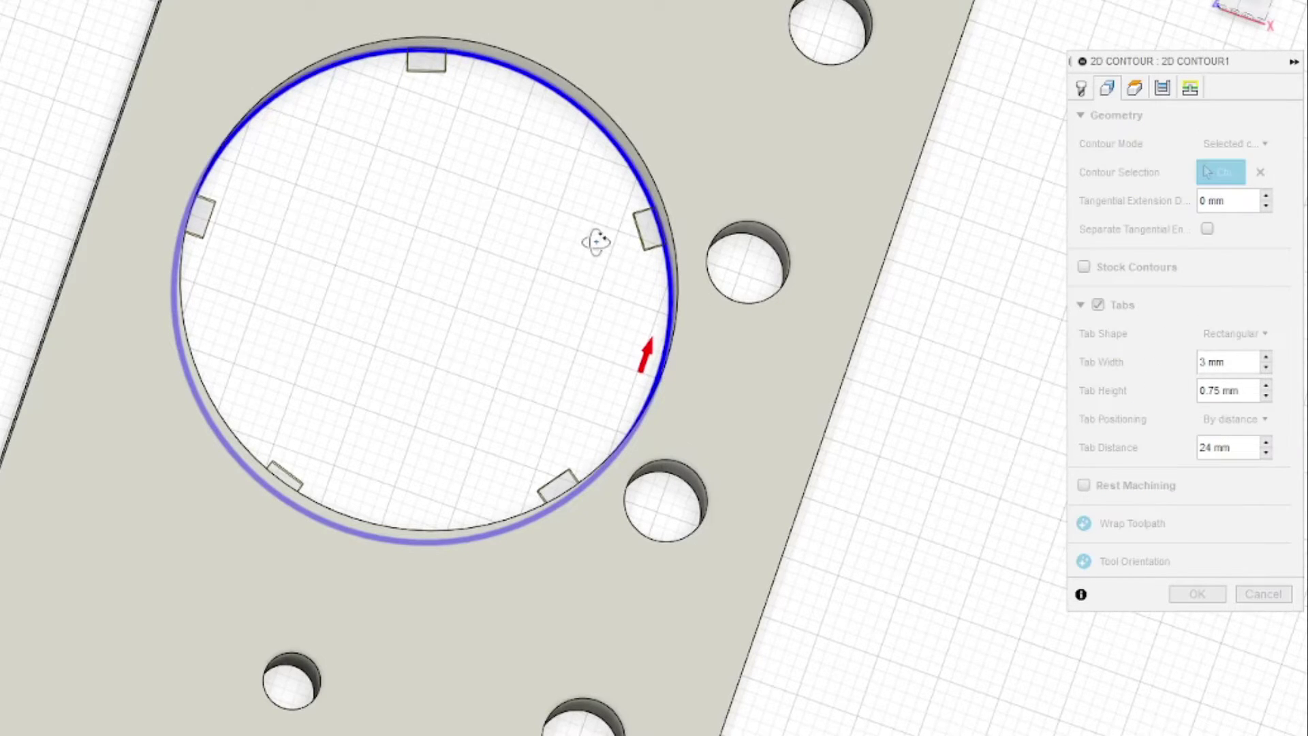
# Step: Set the tab distance on the large opening's contour to 40 mm
pyautogui.moveTo(595, 243)
pyautogui.keyDown('shift'); pyautogui.mouseDown(button='middle')
pyautogui.moveTo(584, 248)
pyautogui.moveTo(594, 245)
pyautogui.mouseUp(button='middle'); pyautogui.keyUp('shift')
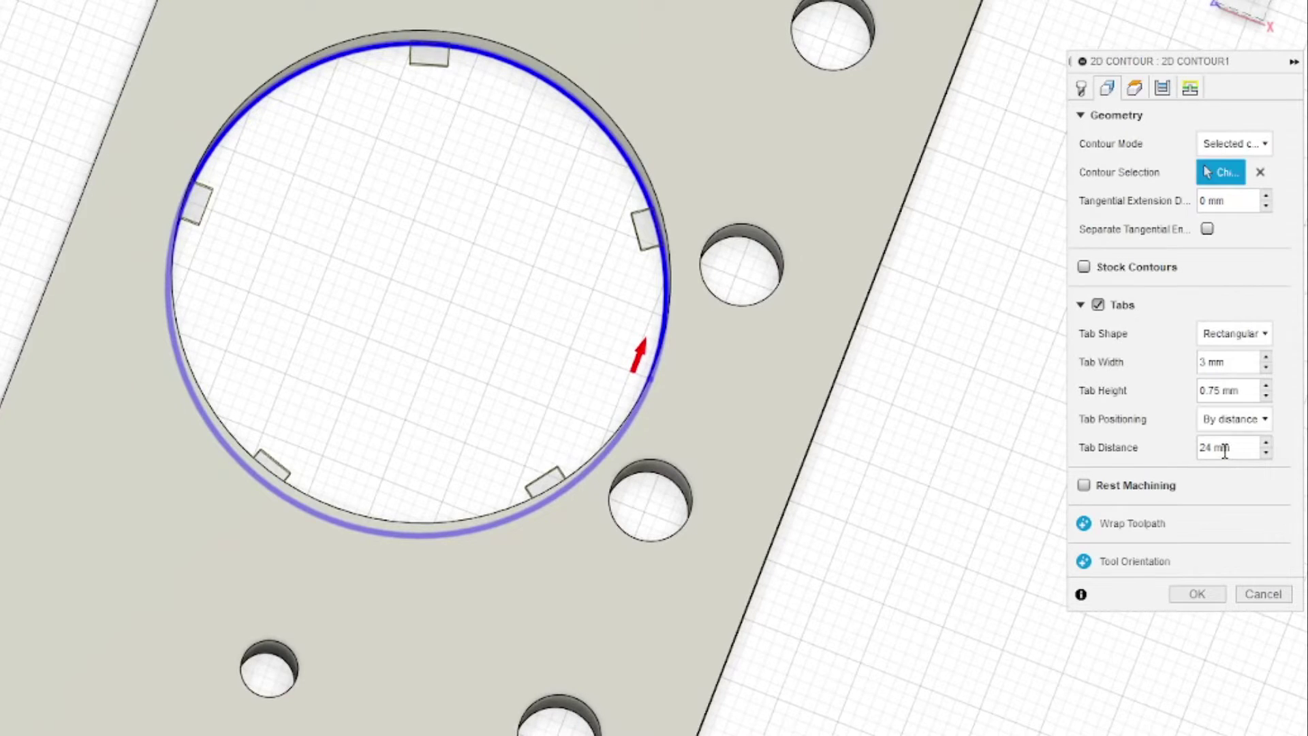
pyautogui.moveTo(1212, 448); pyautogui.dragTo(1205, 448)
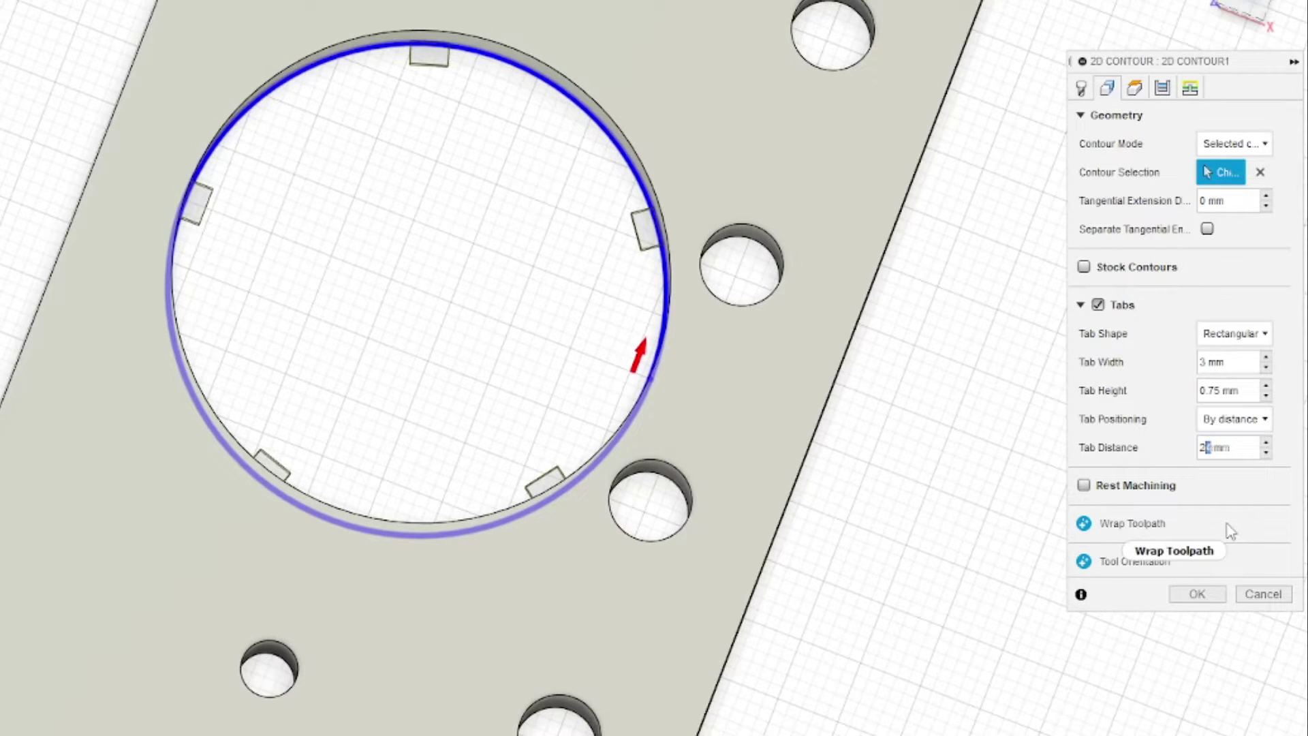
pyautogui.press('BackSpace')
pyautogui.press('BackSpace')
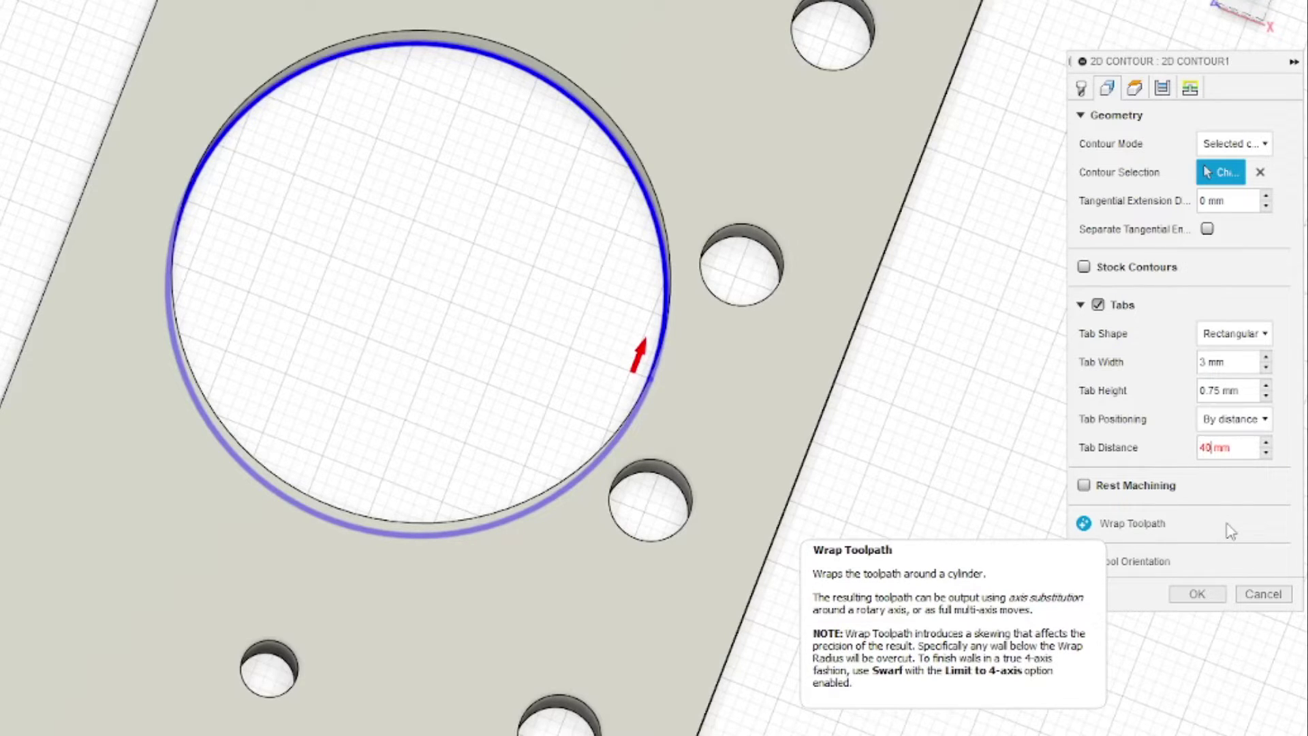
pyautogui.press('Return')
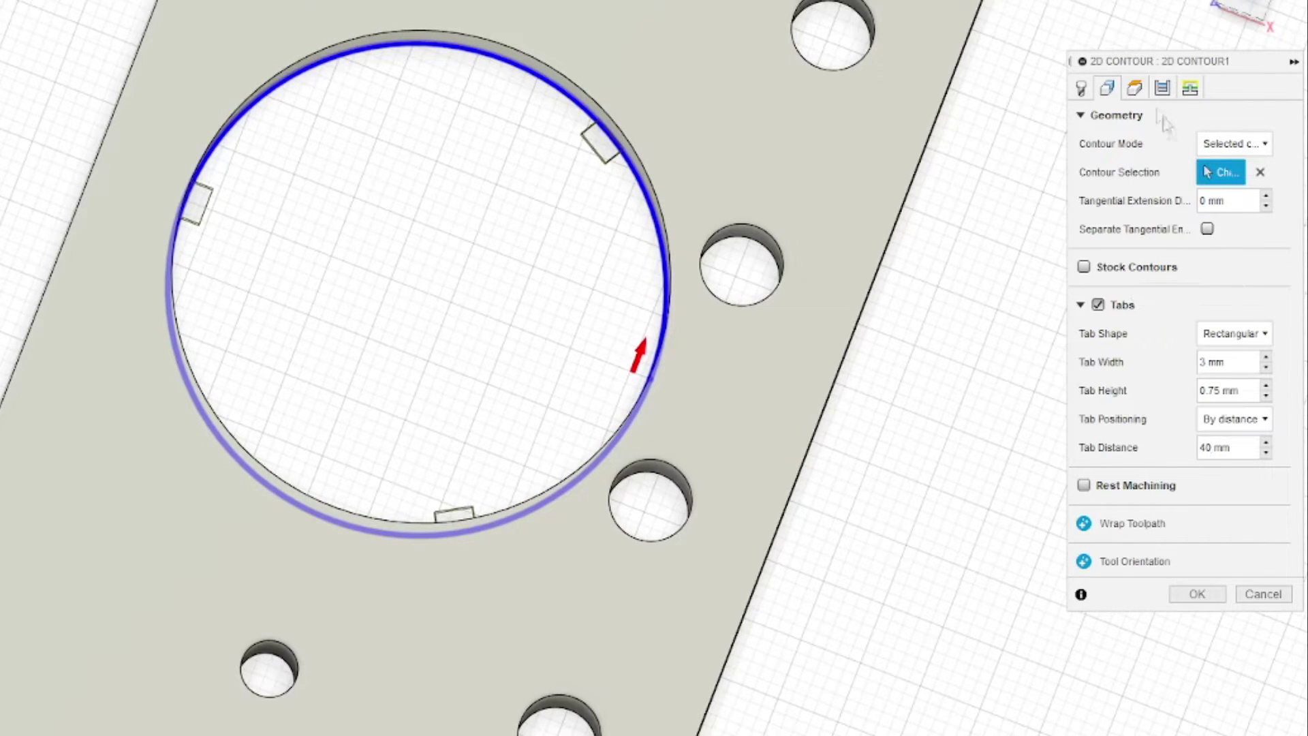
# Step: Set the opening contour's height offsets to 5 mm clearance, 2 mm retract, 2 mm feed and -0.2 mm bottom
pyautogui.click(1135, 87)
pyautogui.keyDown('shift'); pyautogui.moveTo(613, 341); pyautogui.dragTo(500, 395, button='middle'); pyautogui.keyUp('shift')
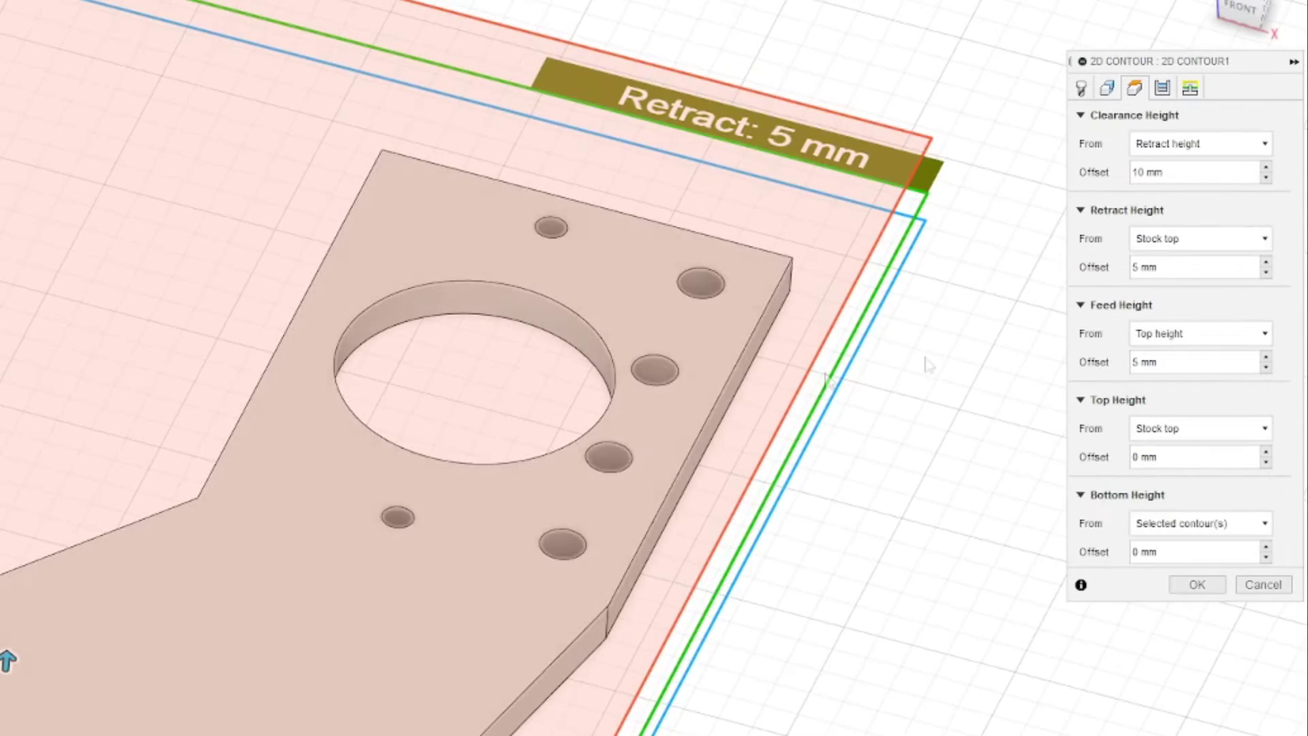
pyautogui.tripleClick(1143, 173)
pyautogui.write('5')
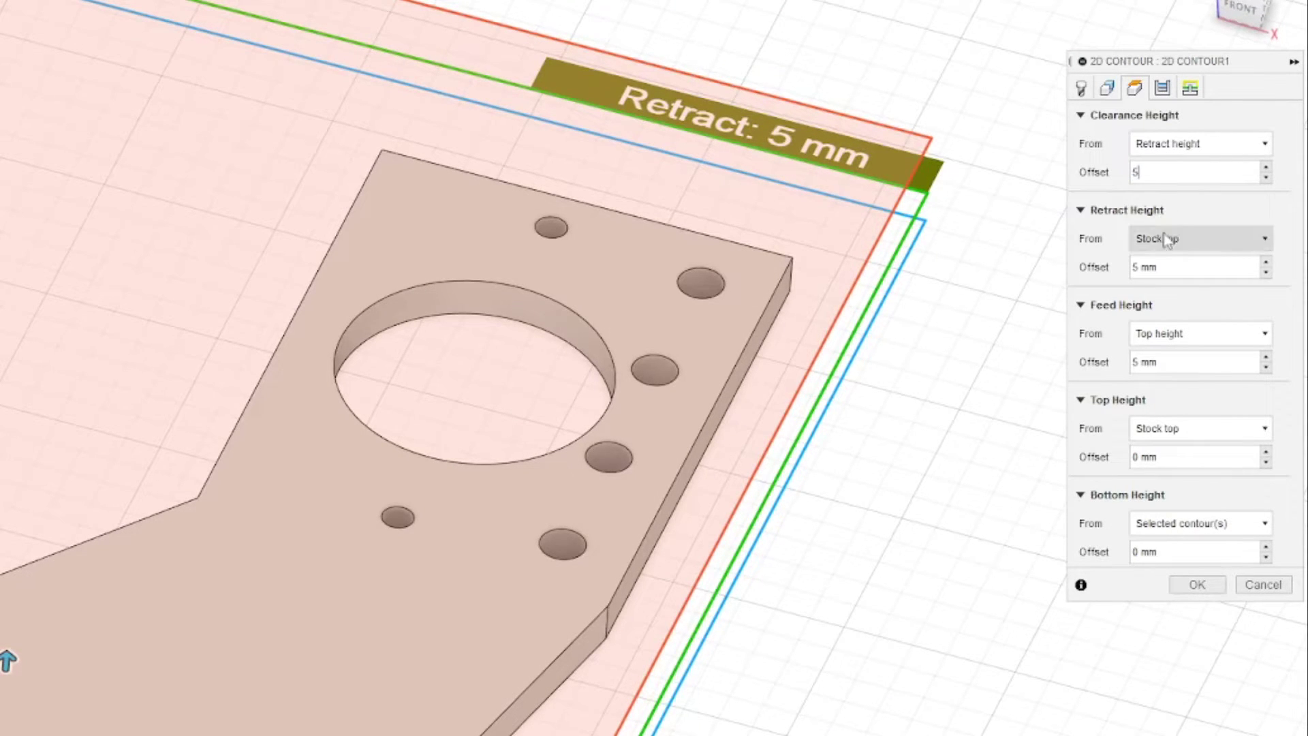
pyautogui.click(1191, 273)
pyautogui.doubleClick(1190, 276)
pyautogui.write('2')
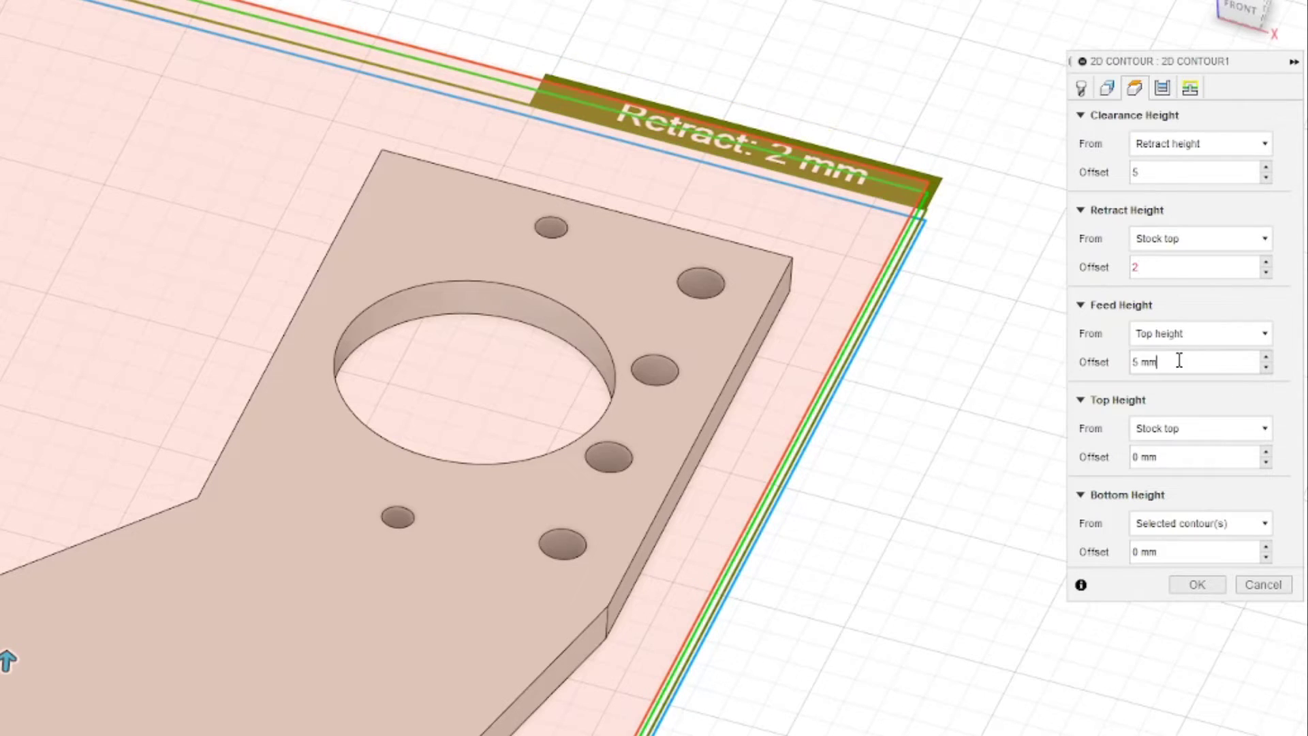
pyautogui.doubleClick(1179, 362)
pyautogui.write('2')
pyautogui.tripleClick(1185, 556)
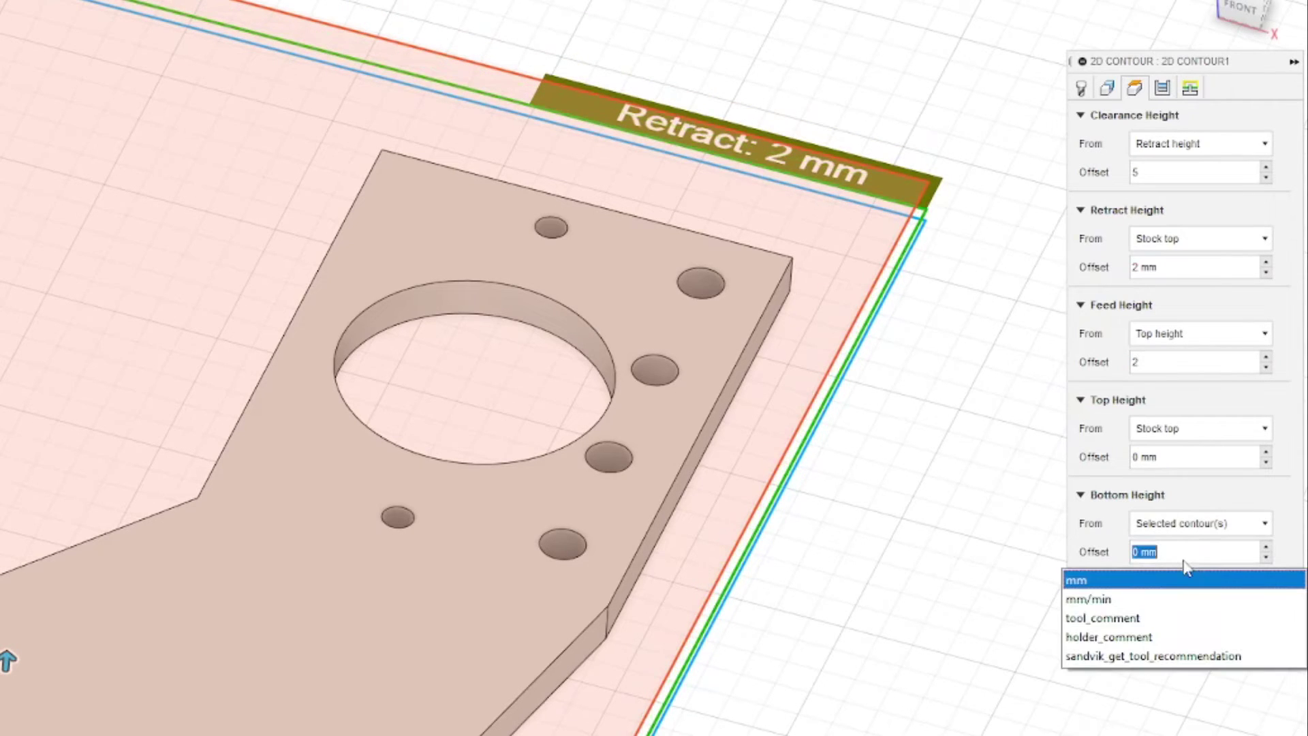
pyautogui.write('-0.2')
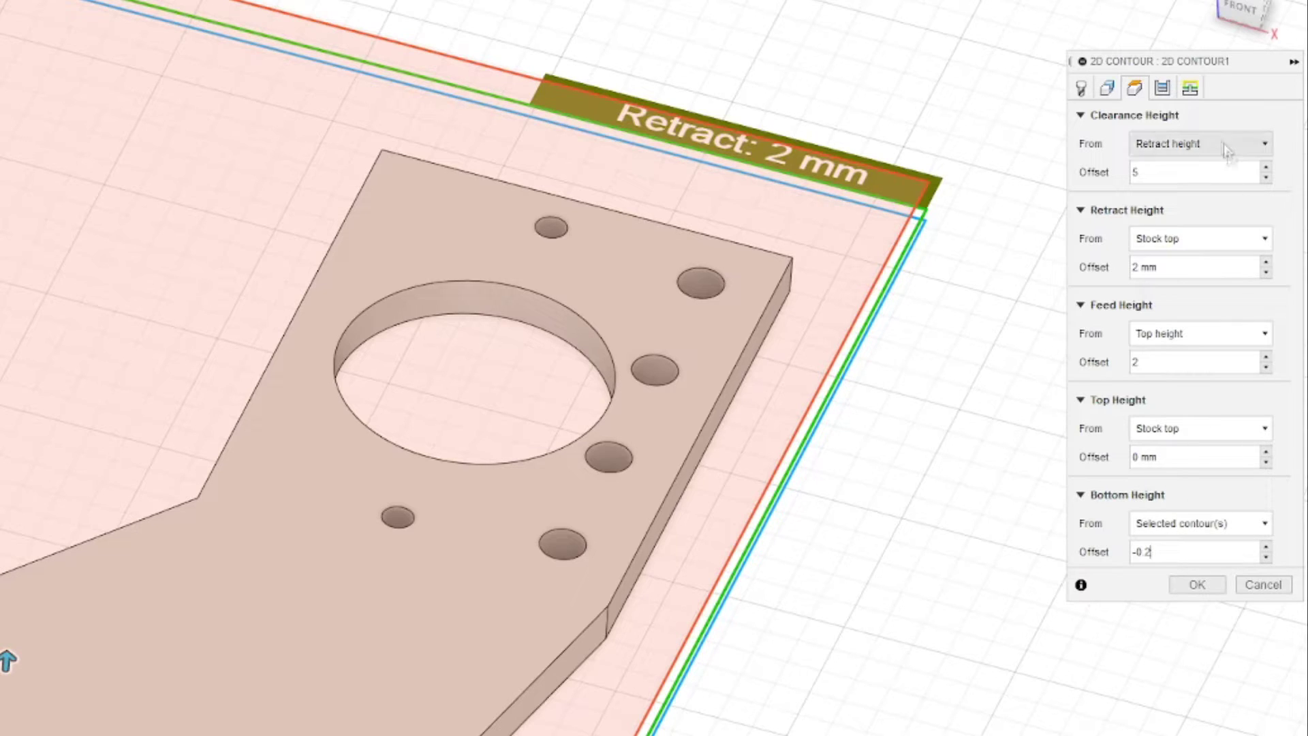
# Step: Disable the lead-in and lead-out moves for the large opening's contour
pyautogui.click(1189, 89)
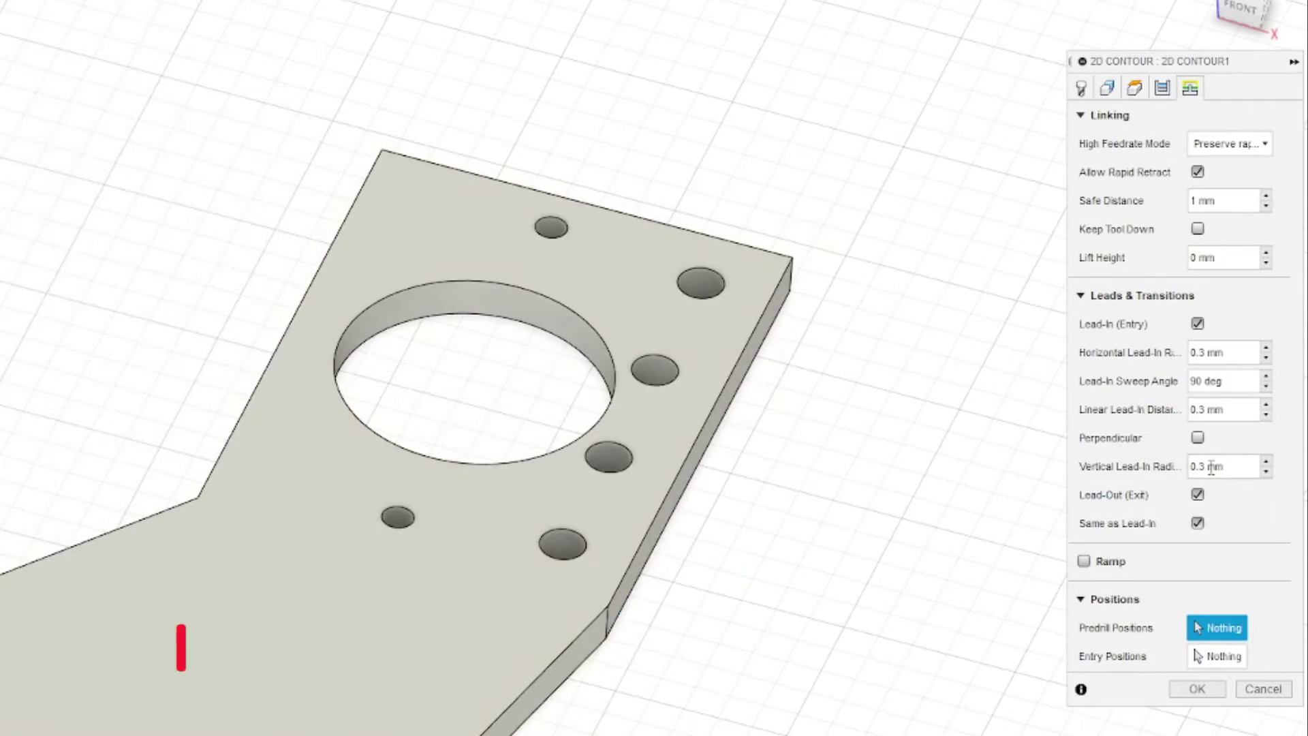
pyautogui.click(1198, 325)
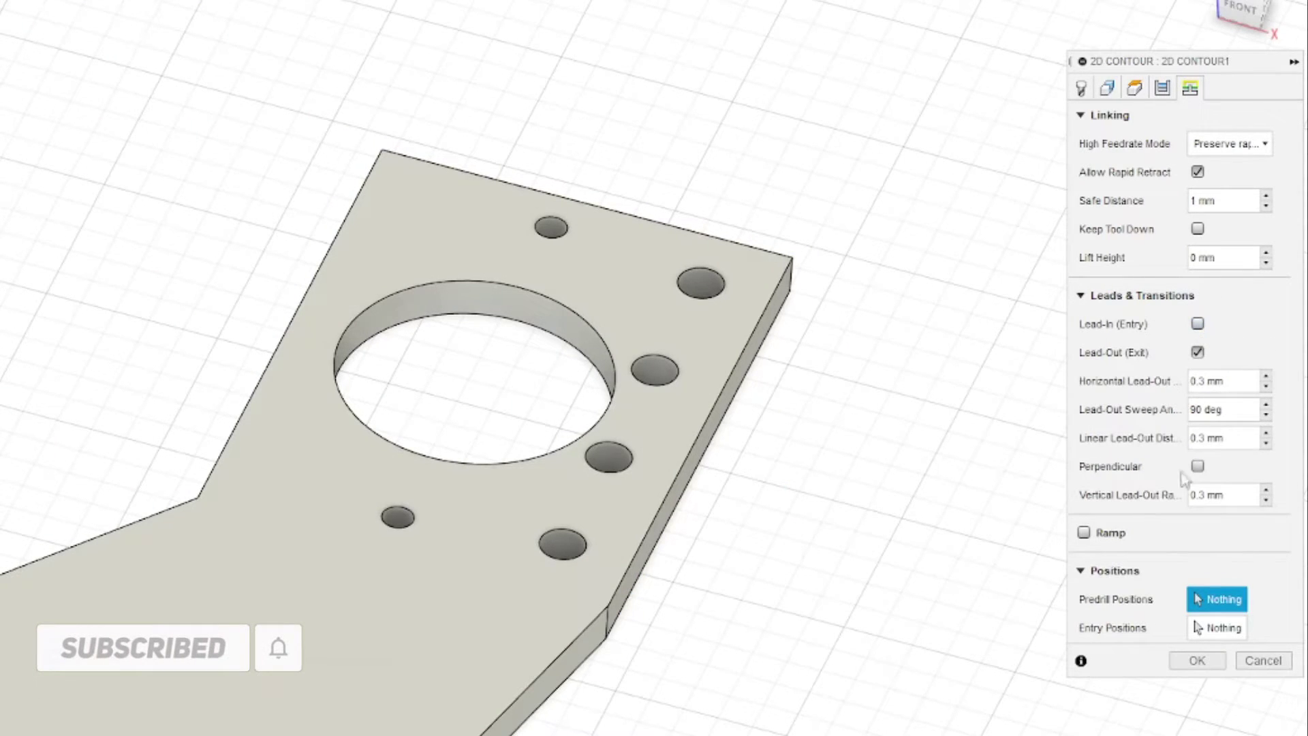
pyautogui.click(1198, 353)
pyautogui.scroll(5, 615, 419)
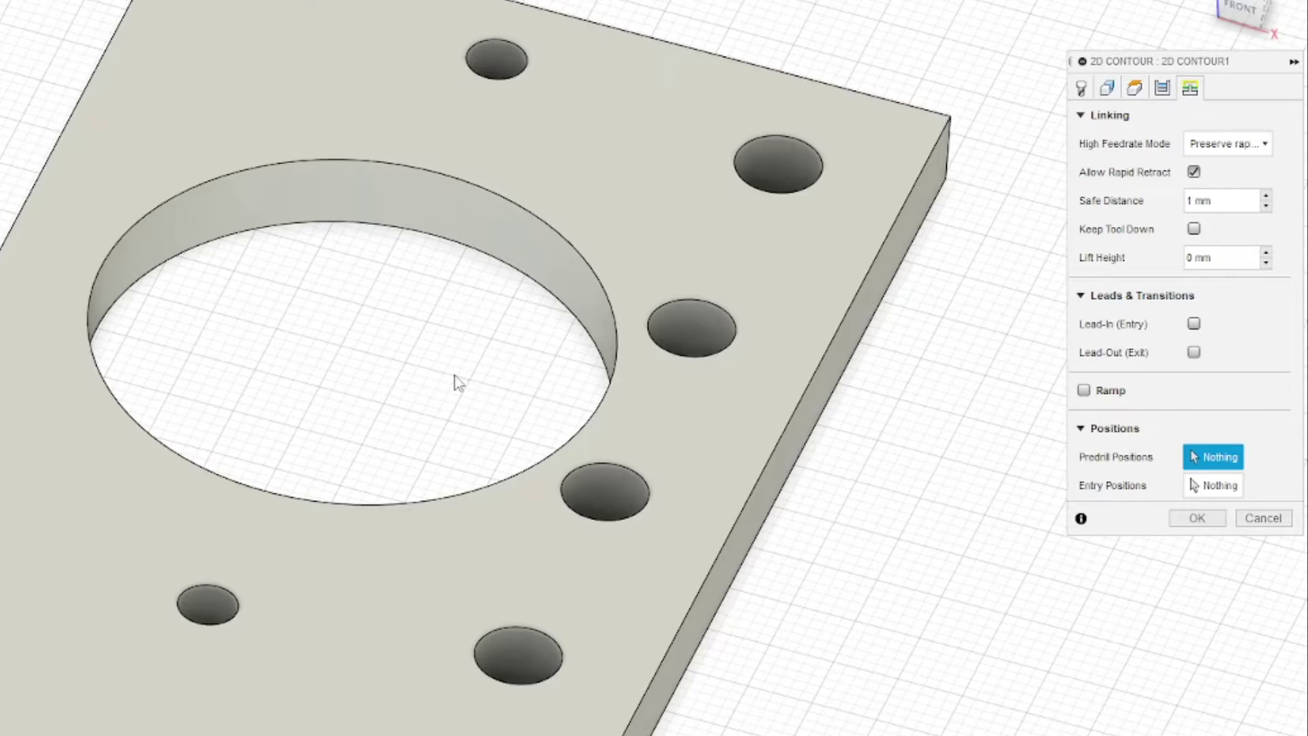
# Step: Enable ramping with a ramp clearance height of 1 mm, checking it against the contour's height settings
pyautogui.click(1092, 394)
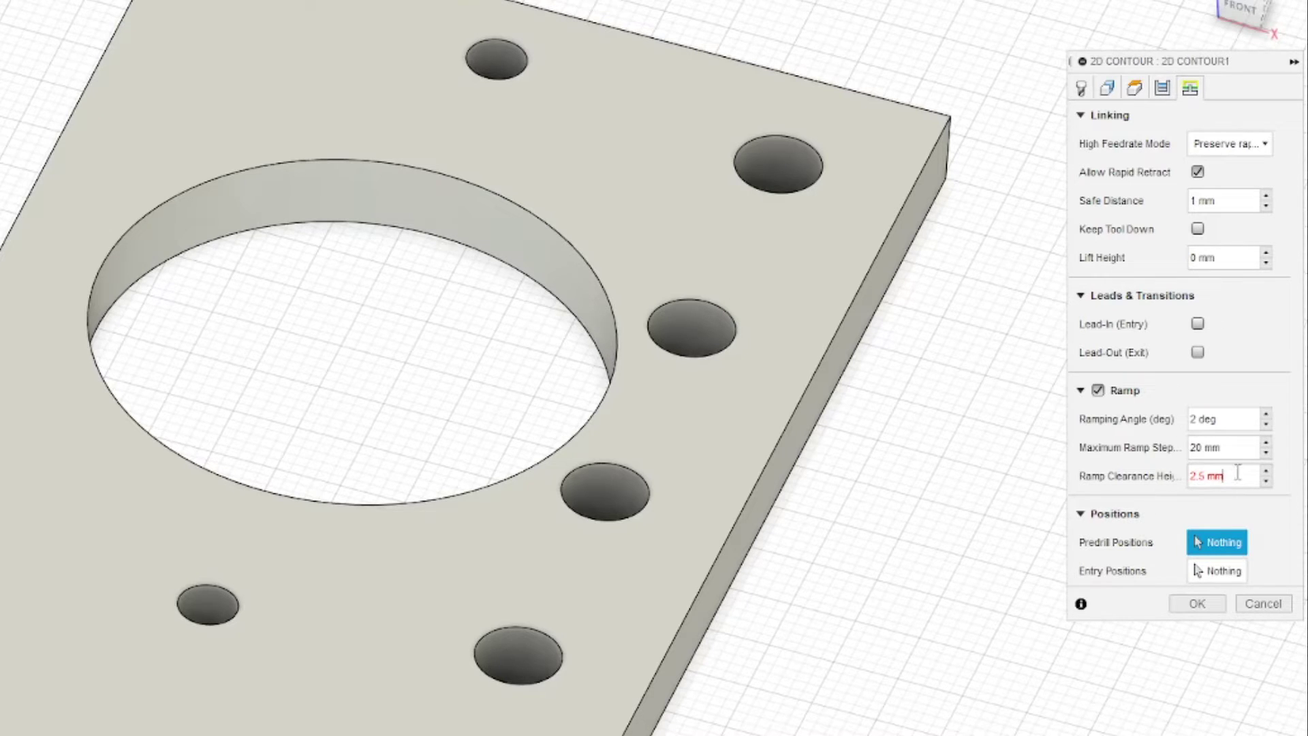
pyautogui.click(1214, 579)
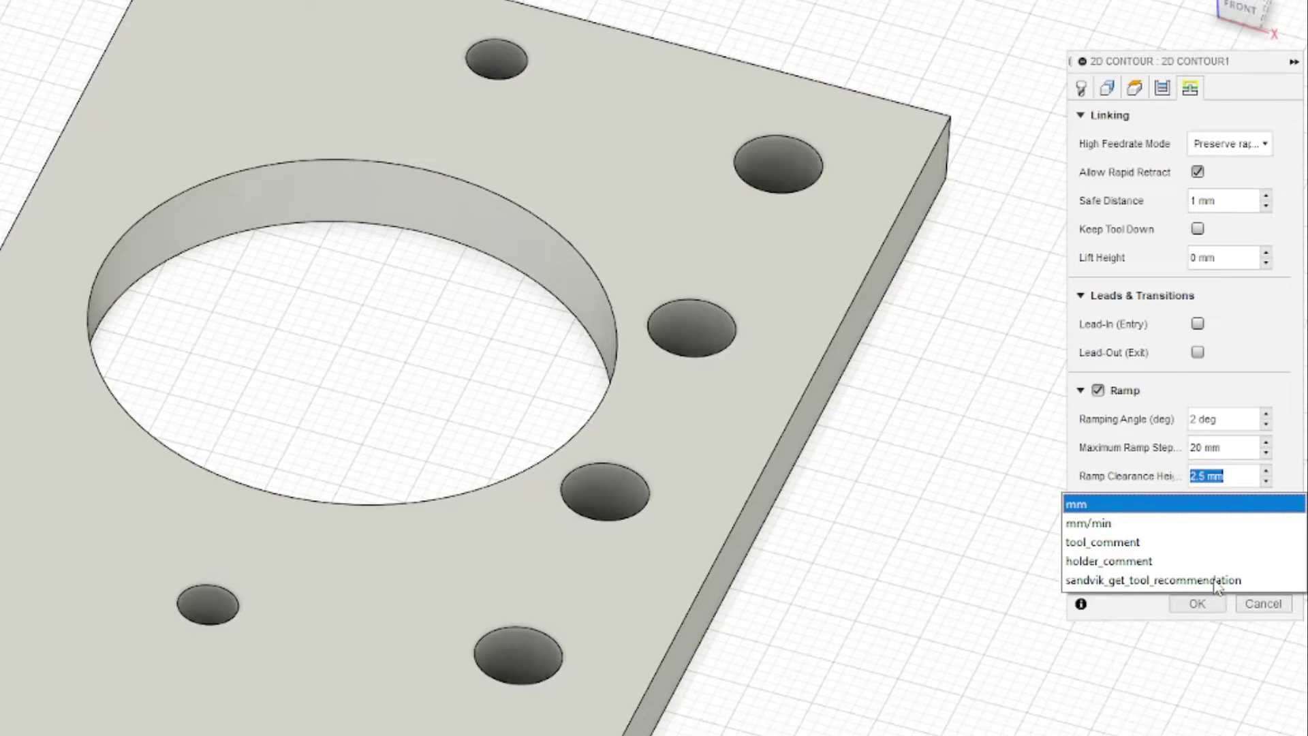
pyautogui.write('1')
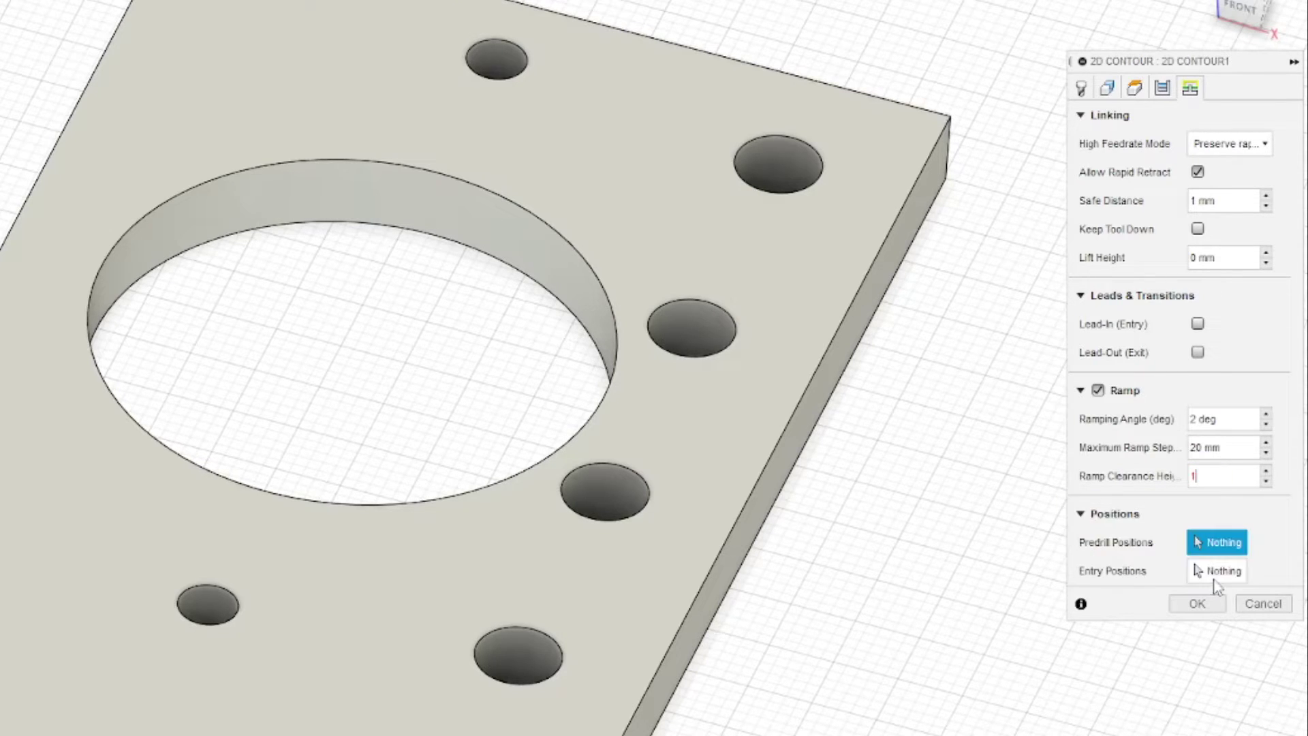
pyautogui.click(1134, 87)
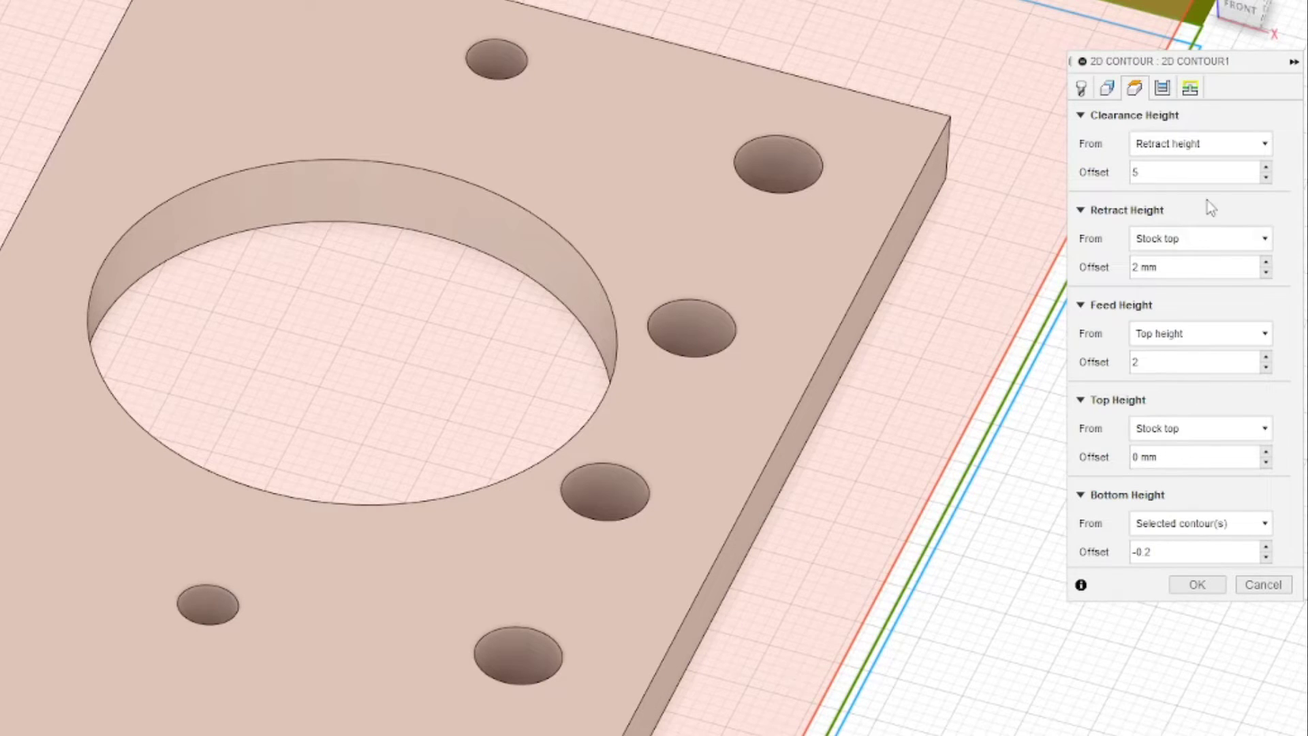
pyautogui.click(1190, 87)
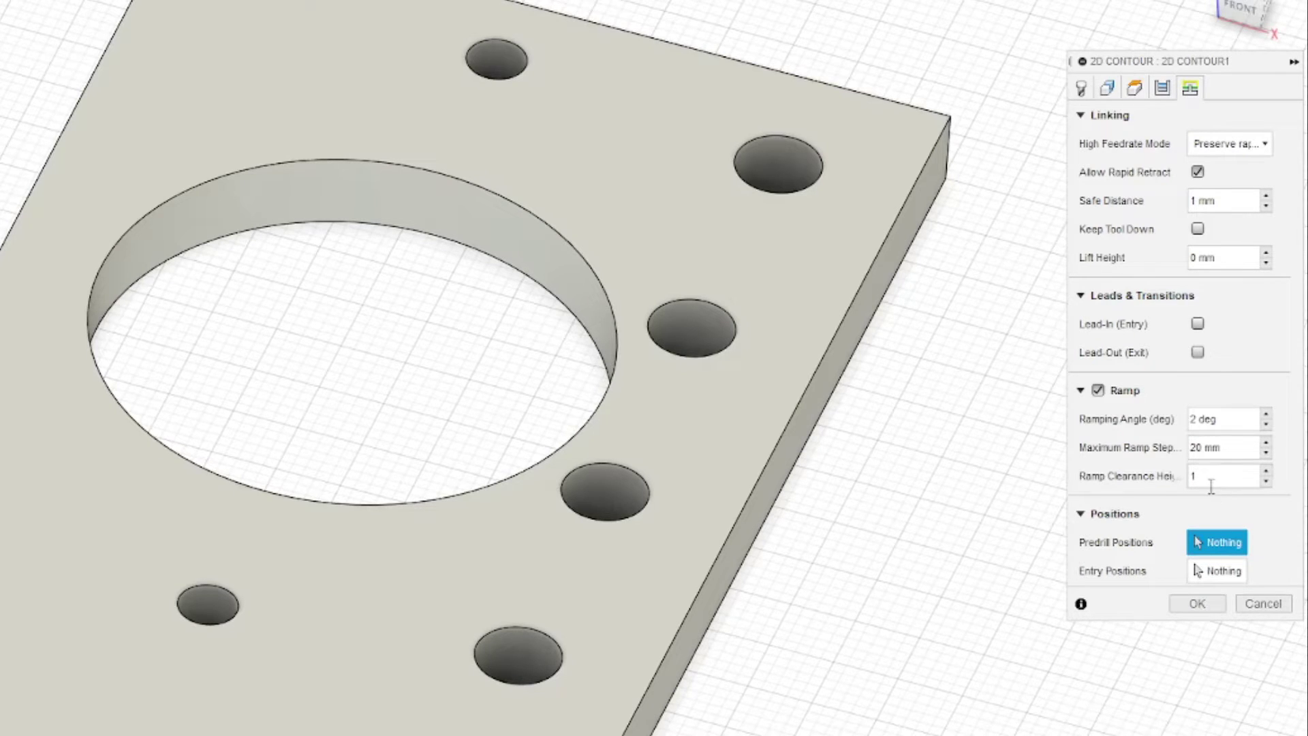
# Step: Enable multiple depths for the opening's contour with a maximum roughing stepdown of 0.3 mm
pyautogui.click(1106, 87)
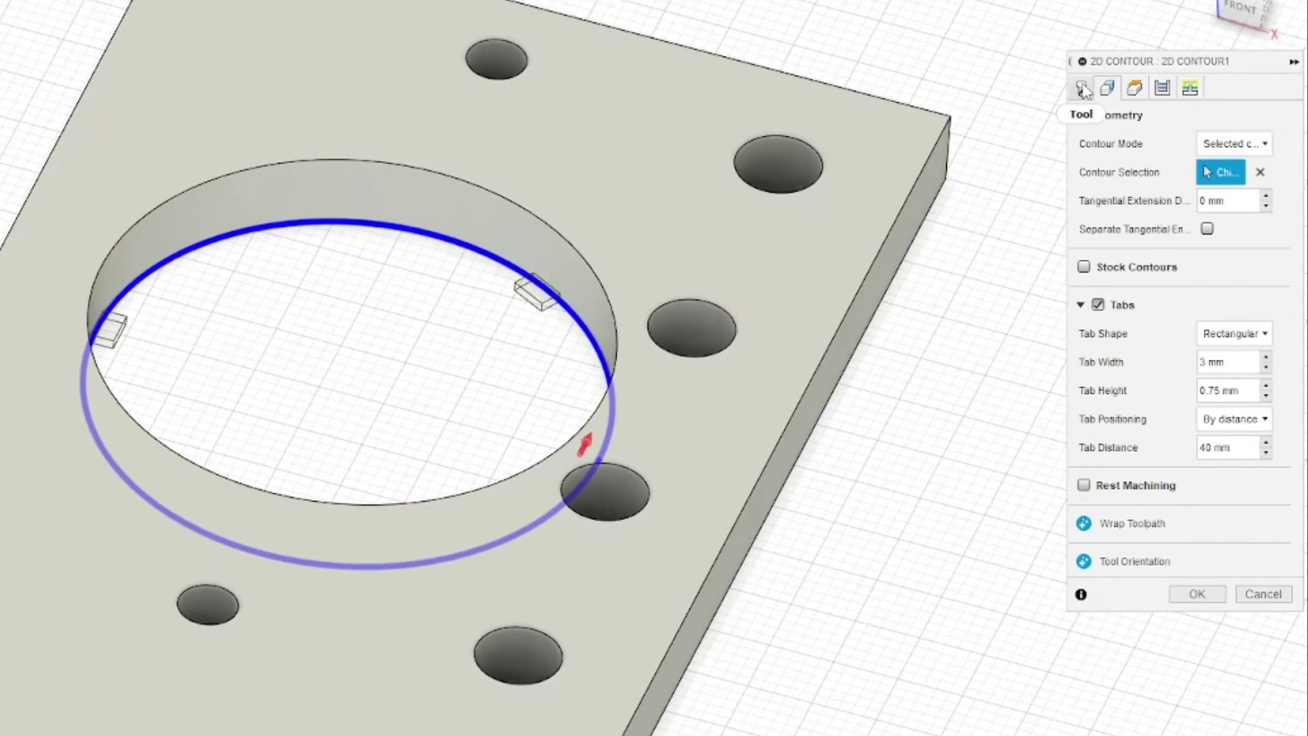
pyautogui.click(1162, 88)
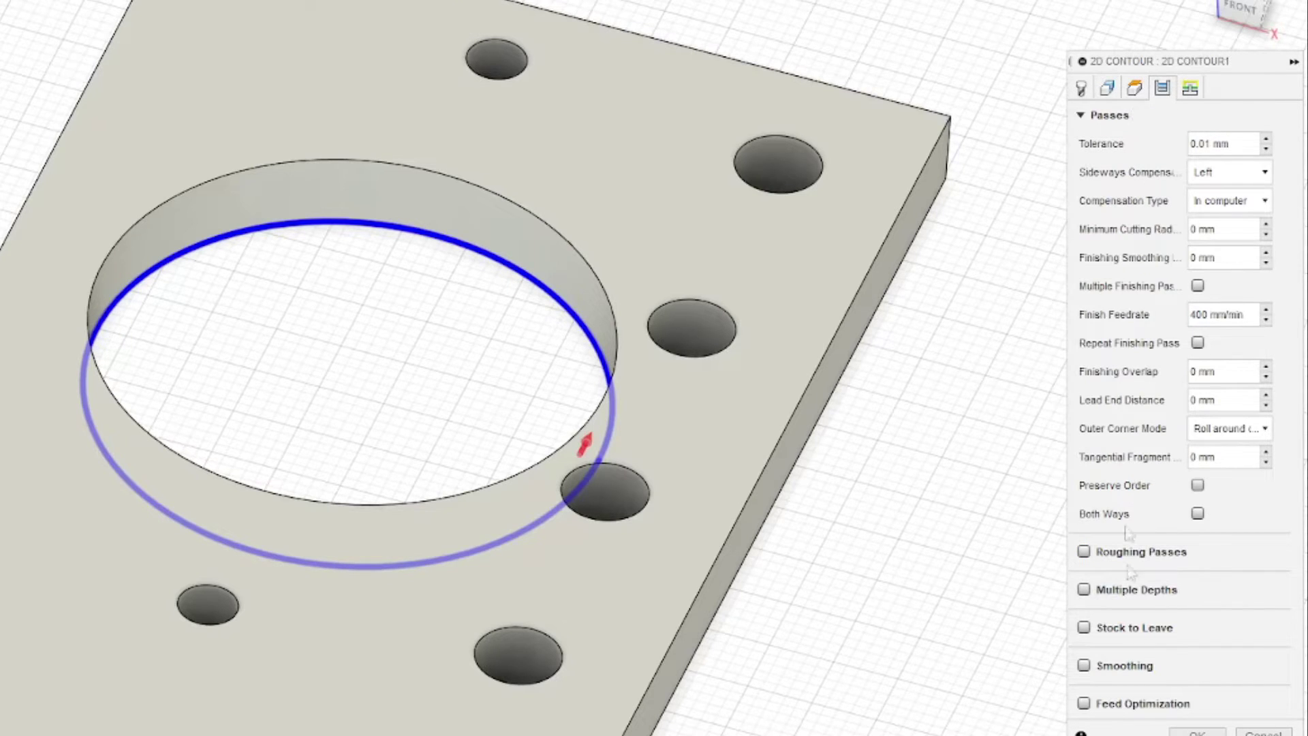
pyautogui.click(1084, 589)
pyautogui.click(1192, 369)
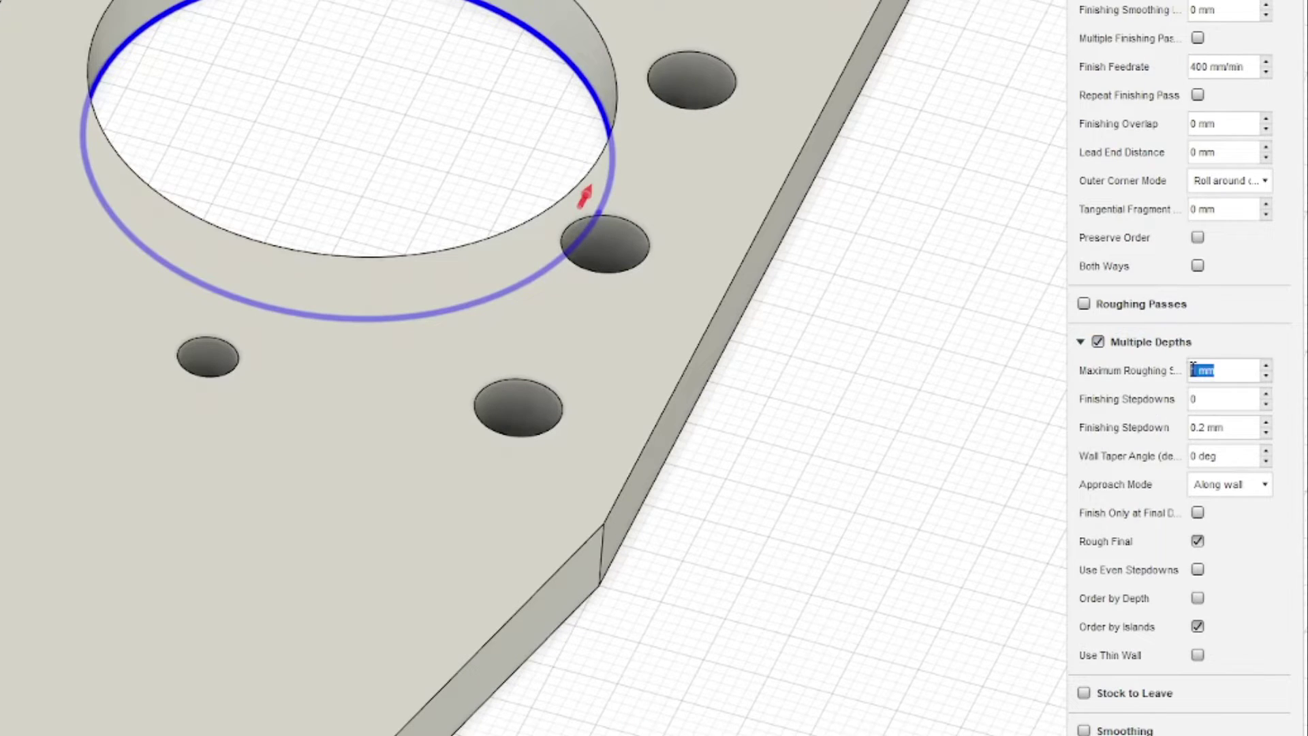
pyautogui.write('0.3')
pyautogui.doubleClick(1229, 376)
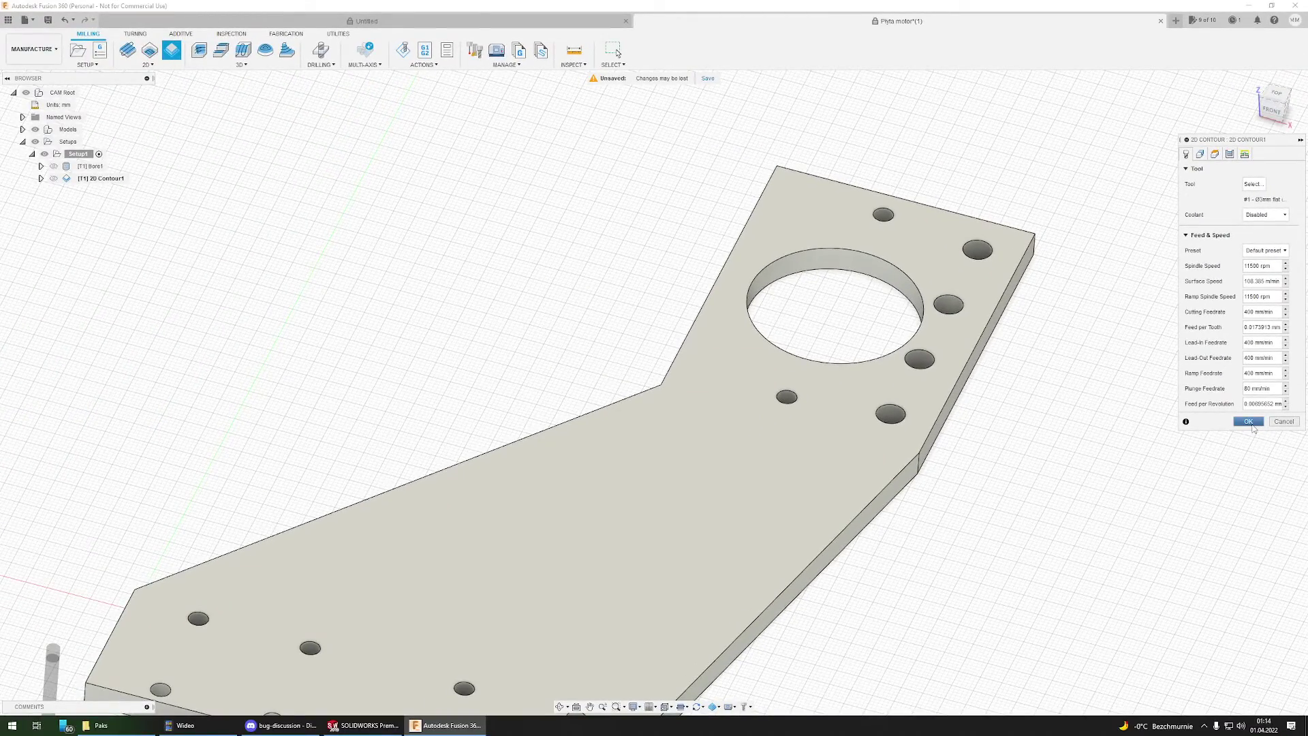
# Step: Accept the 2D contour operation, inspect its generated toolpath around the large opening, and deselect it
pyautogui.click(1252, 425)
pyautogui.scroll(-3, 860, 435)
pyautogui.keyDown('shift'); pyautogui.moveTo(860, 432); pyautogui.dragTo(886, 338, button='middle'); pyautogui.keyUp('shift')
pyautogui.scroll(5, 888, 333)
pyautogui.keyDown('shift'); pyautogui.moveTo(897, 283); pyautogui.dragTo(890, 255, button='middle'); pyautogui.keyUp('shift')
pyautogui.scroll(-5, 891, 256)
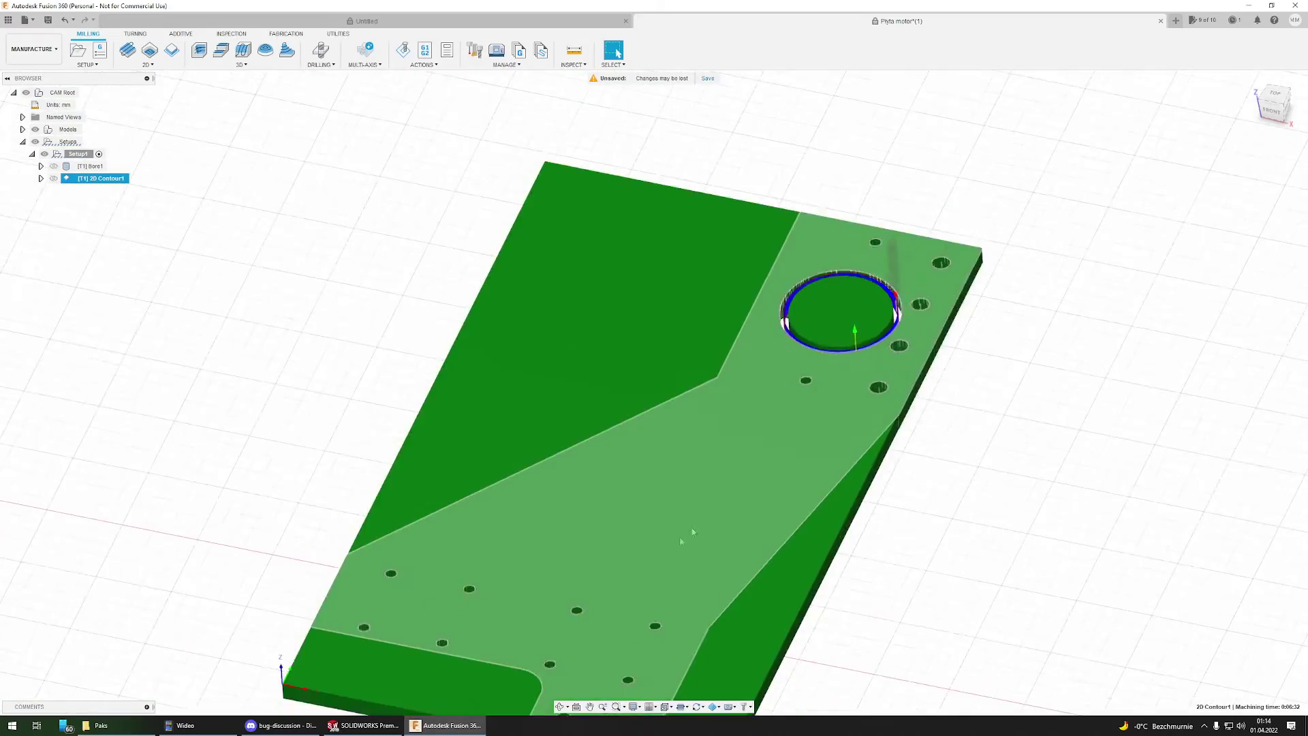
pyautogui.scroll(-10, 680, 536)
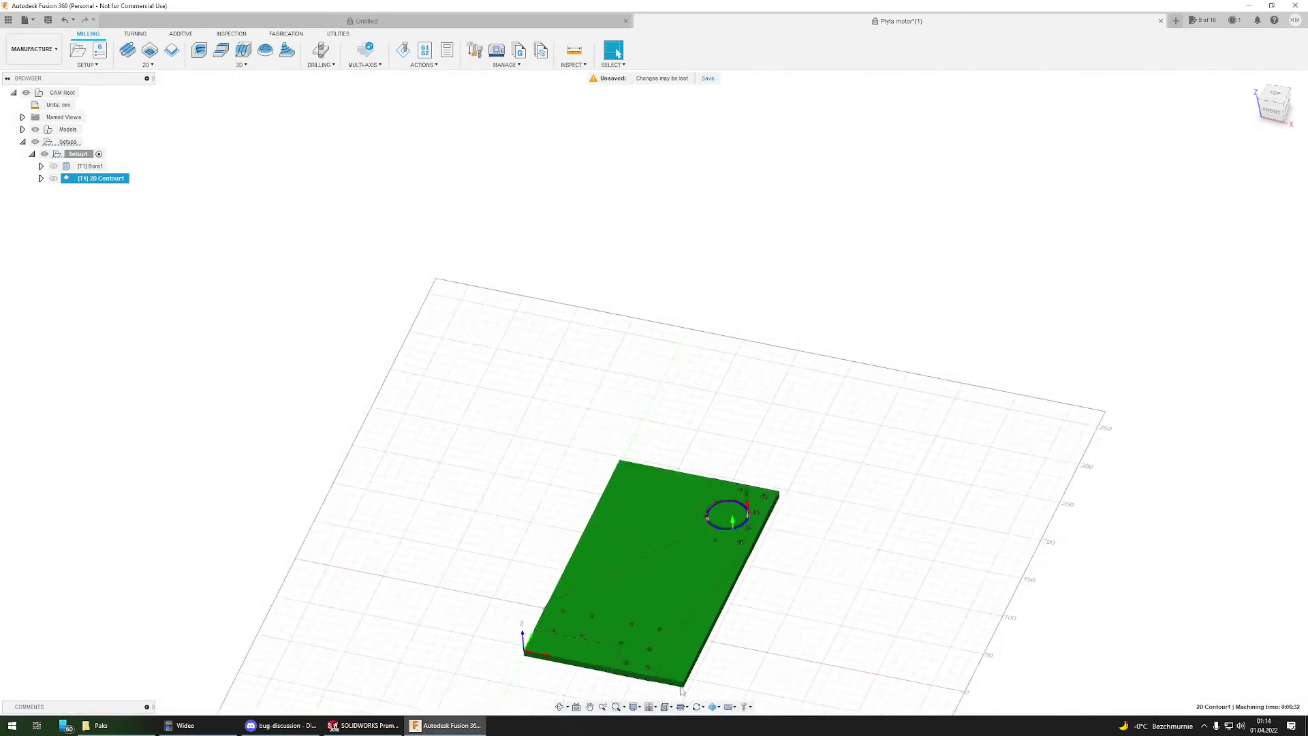
pyautogui.scroll(4, 681, 690)
pyautogui.scroll(-4, 613, 658)
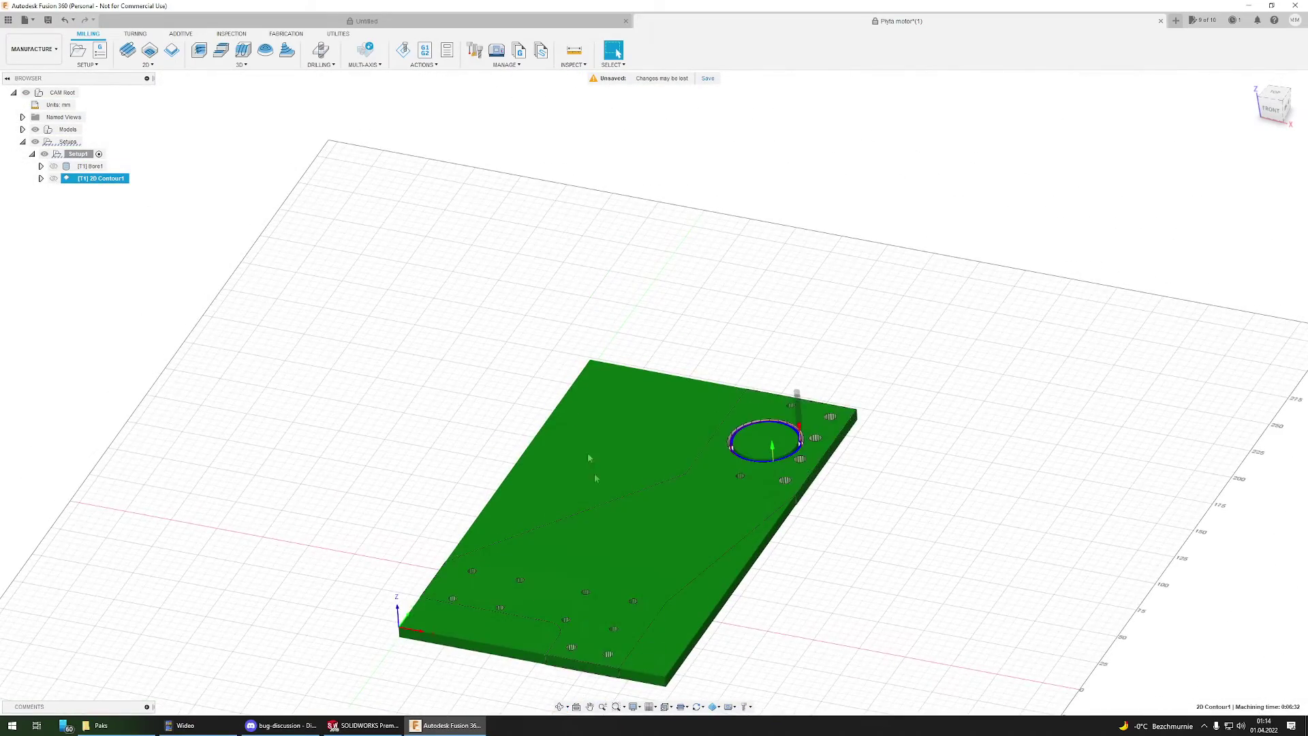
pyautogui.scroll(3, 595, 667)
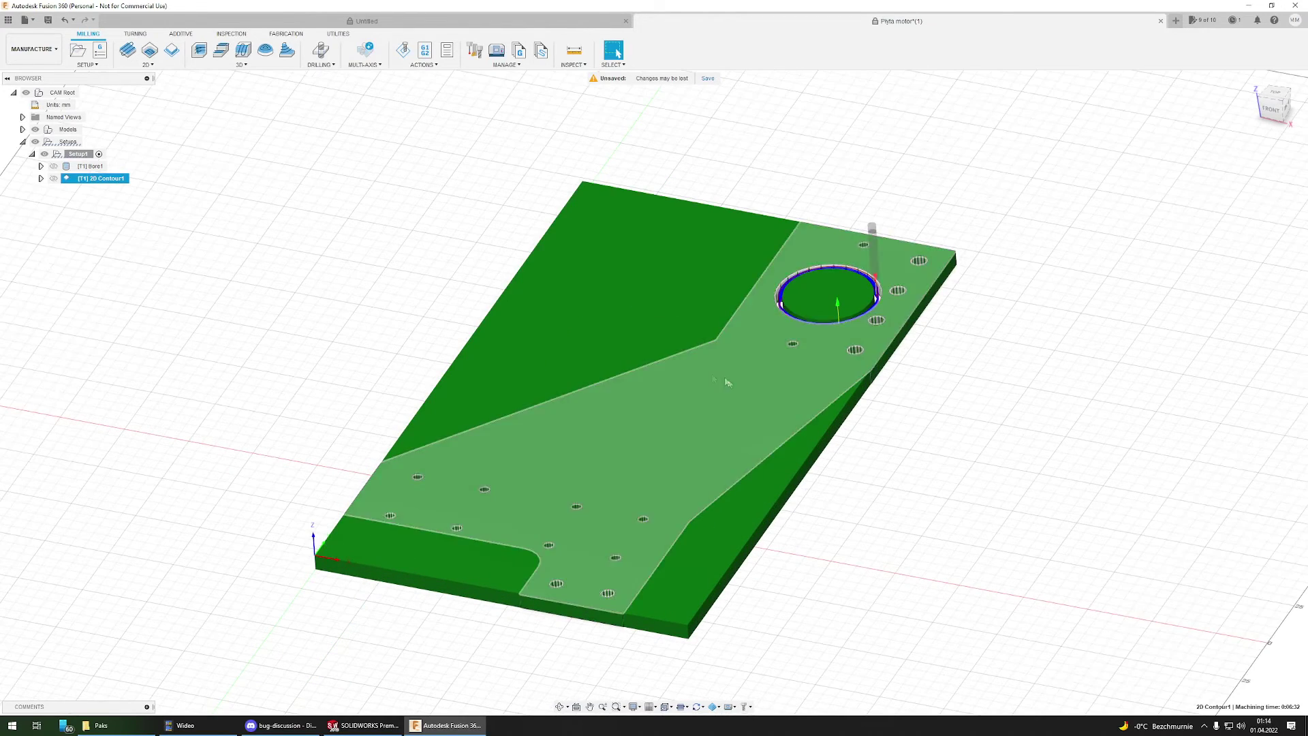
pyautogui.click(194, 277)
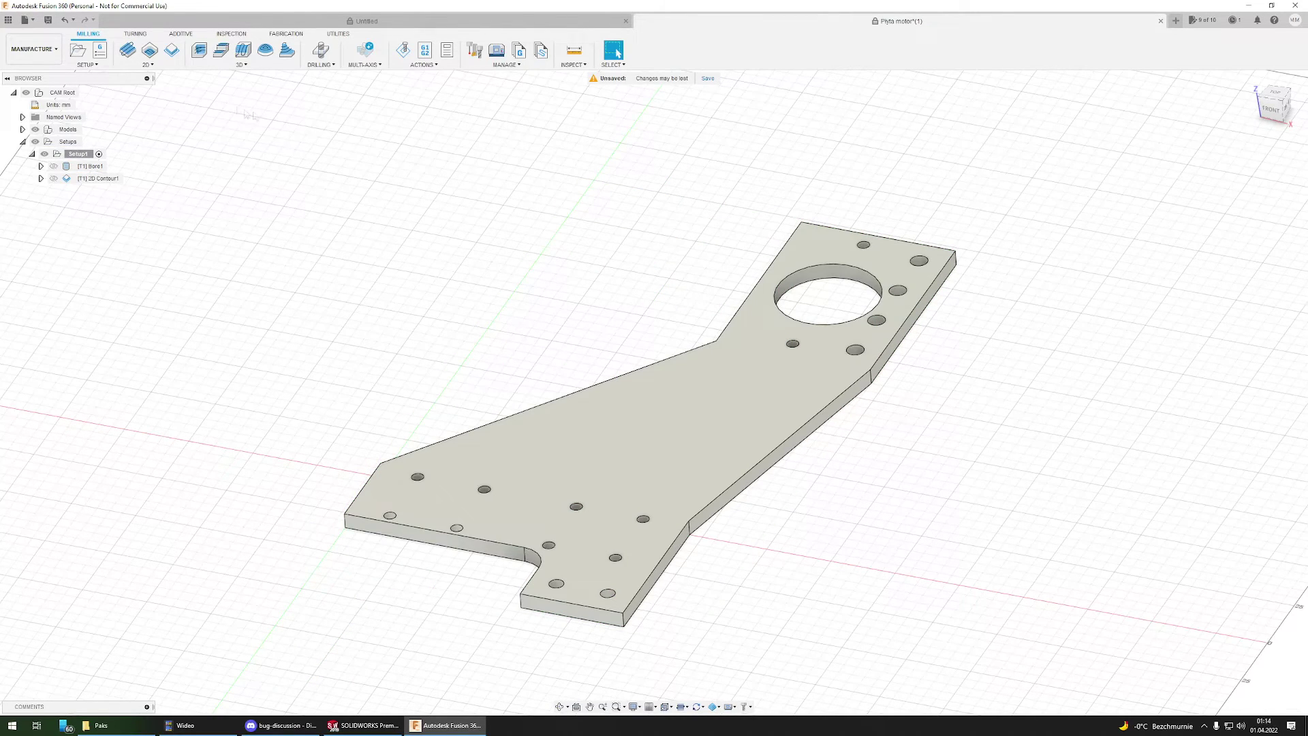
# Step: Start another 2D Contour operation on the plate's lower outer outline and enable rectangular tabs
pyautogui.click(171, 50)
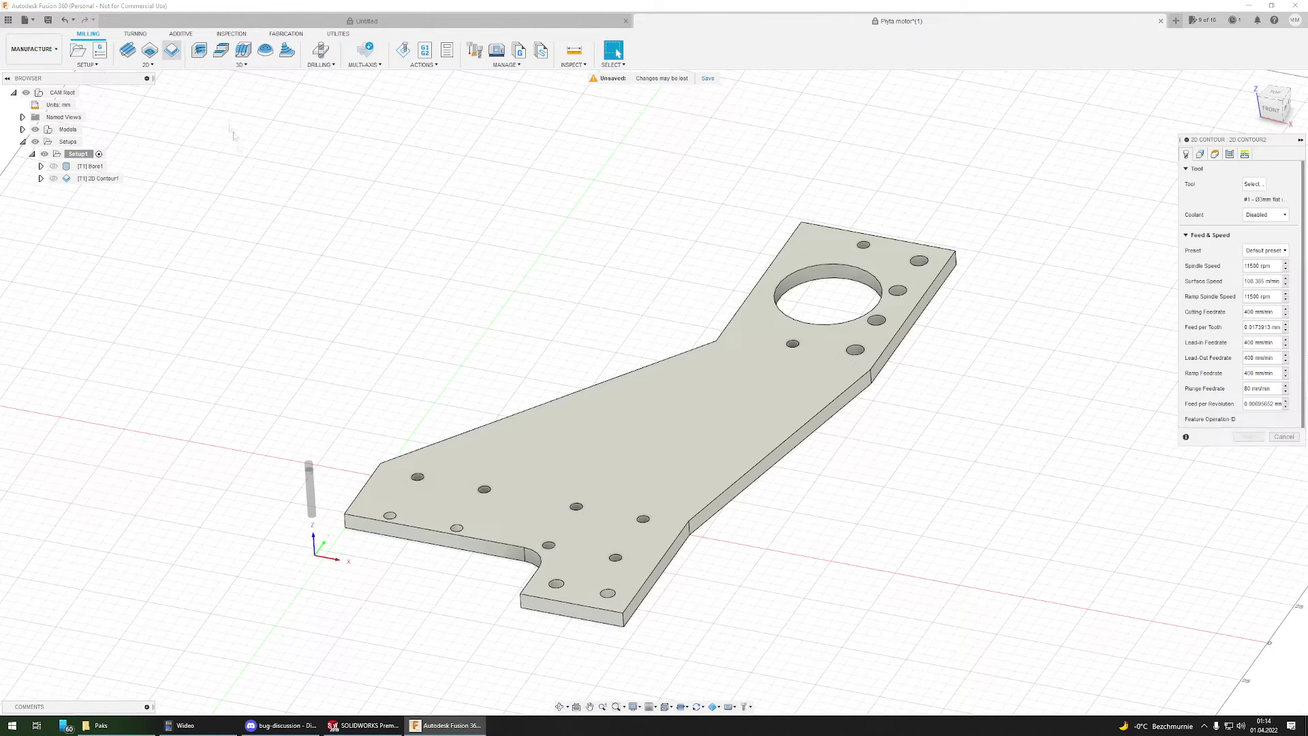
pyautogui.click(513, 564)
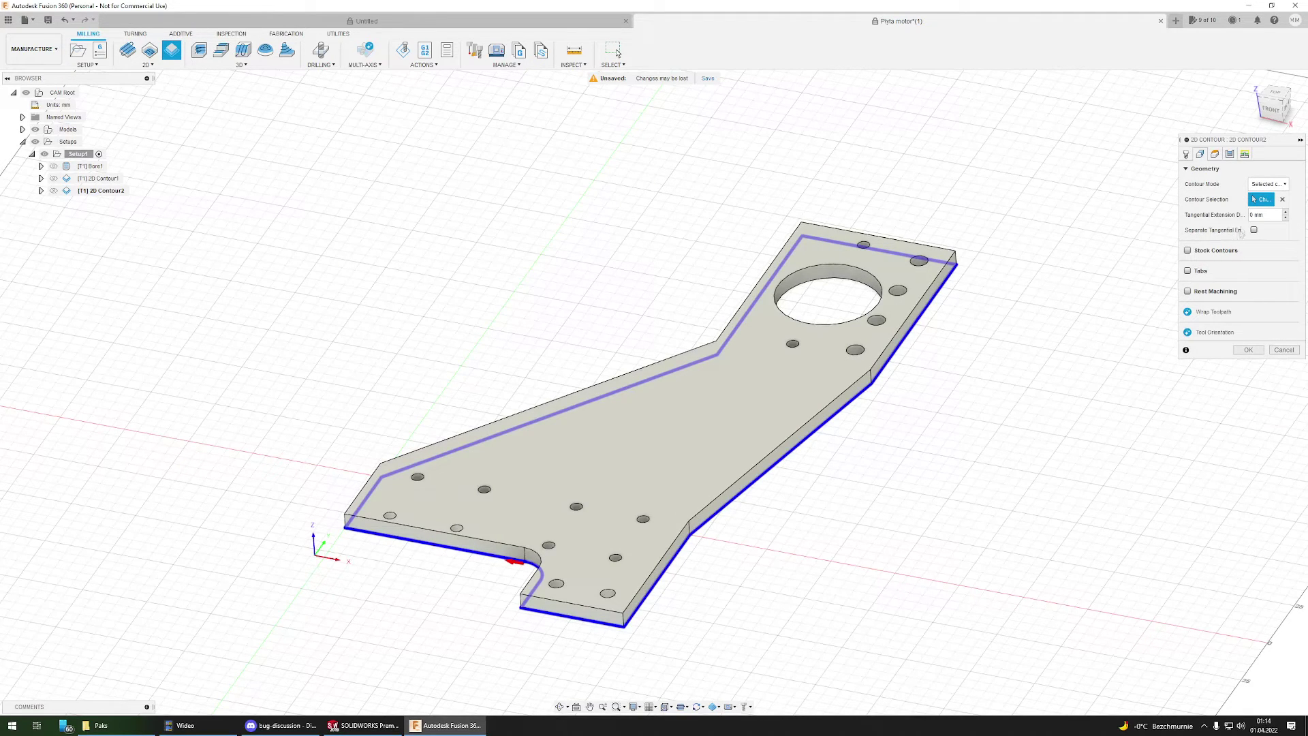
pyautogui.click(1188, 271)
pyautogui.keyDown('shift'); pyautogui.moveTo(844, 400); pyautogui.dragTo(844, 443, button='middle'); pyautogui.keyUp('shift')
pyautogui.scroll(-2, 844, 443)
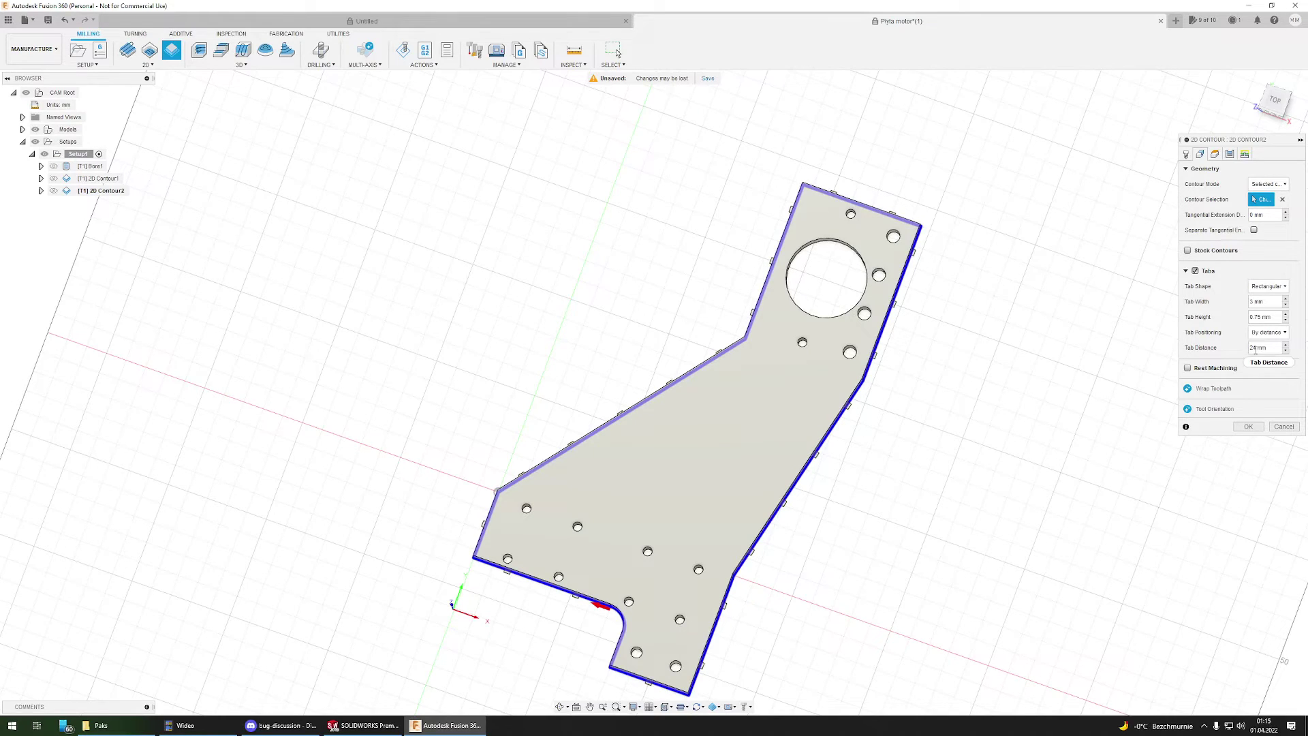
# Step: Set the outer contour's tab distance to 50 mm and check the tab placement around the plate
pyautogui.moveTo(1254, 350); pyautogui.dragTo(1246, 351)
pyautogui.hotkey('ctrl', 'a')
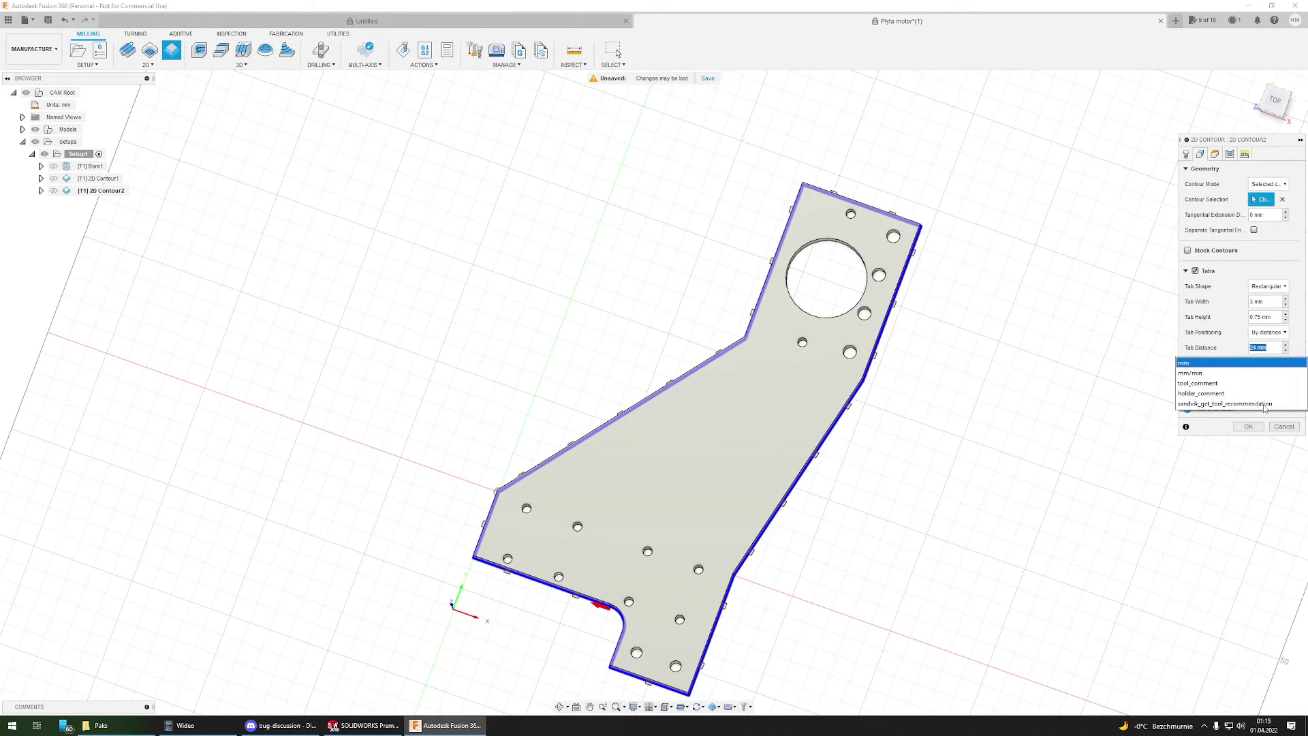
pyautogui.write('50')
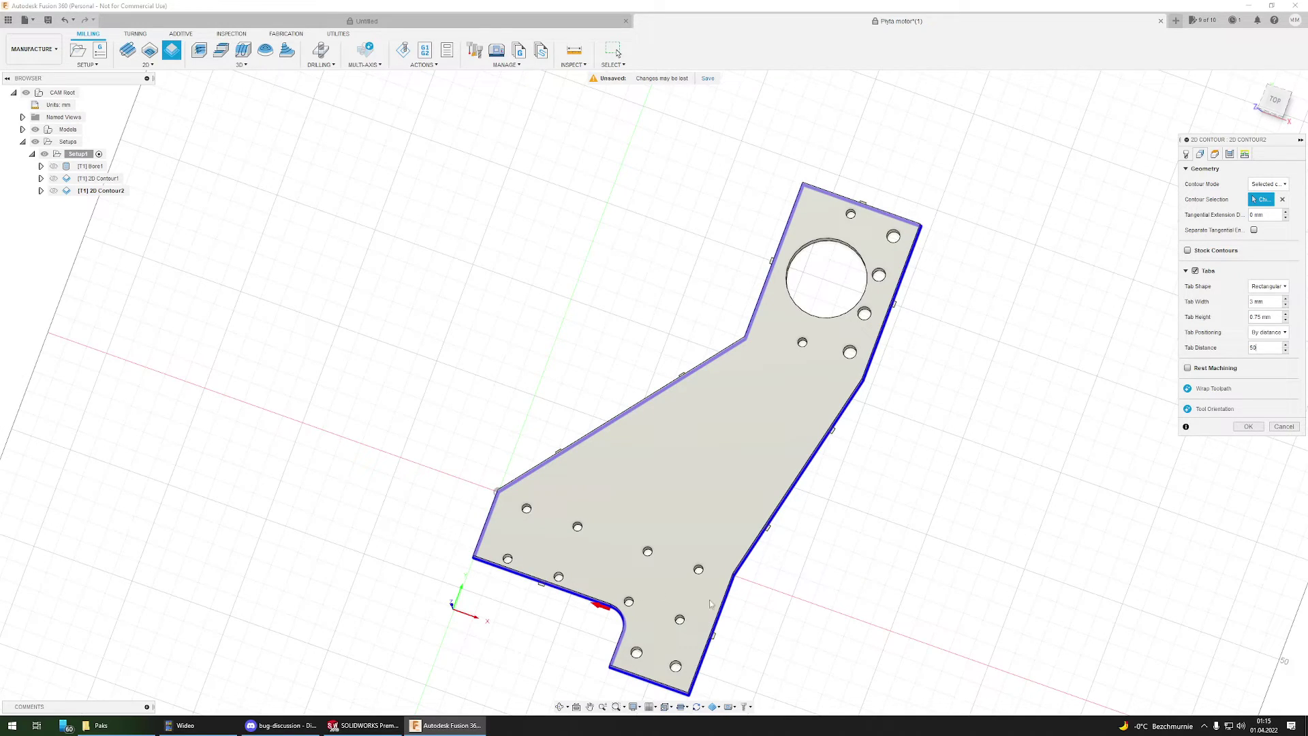
pyautogui.keyDown('shift'); pyautogui.moveTo(650, 418); pyautogui.dragTo(879, 423, button='middle'); pyautogui.keyUp('shift')
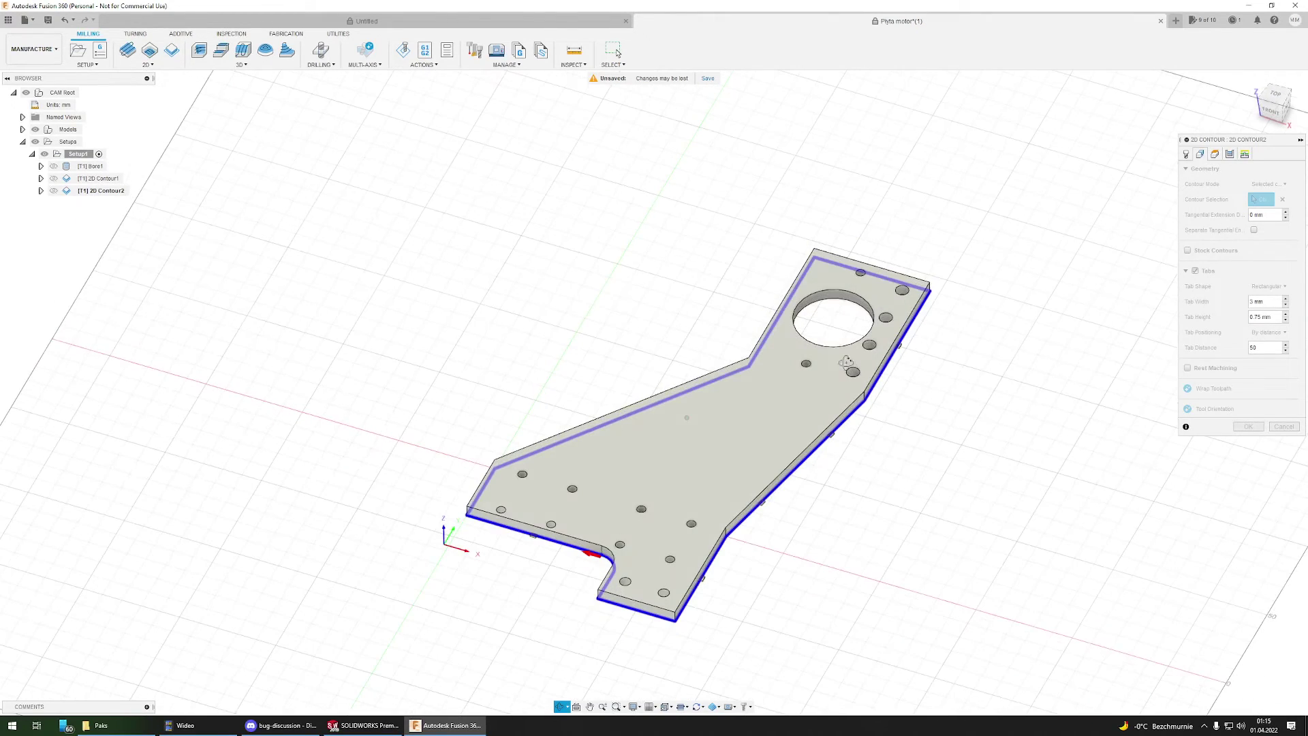
# Step: Set the outer contour's clearance offset to 5 mm, retract and feed offsets to 2 mm, and bottom offset to -0.2 mm
pyautogui.click(1214, 155)
pyautogui.doubleClick(1231, 200)
pyautogui.write('5')
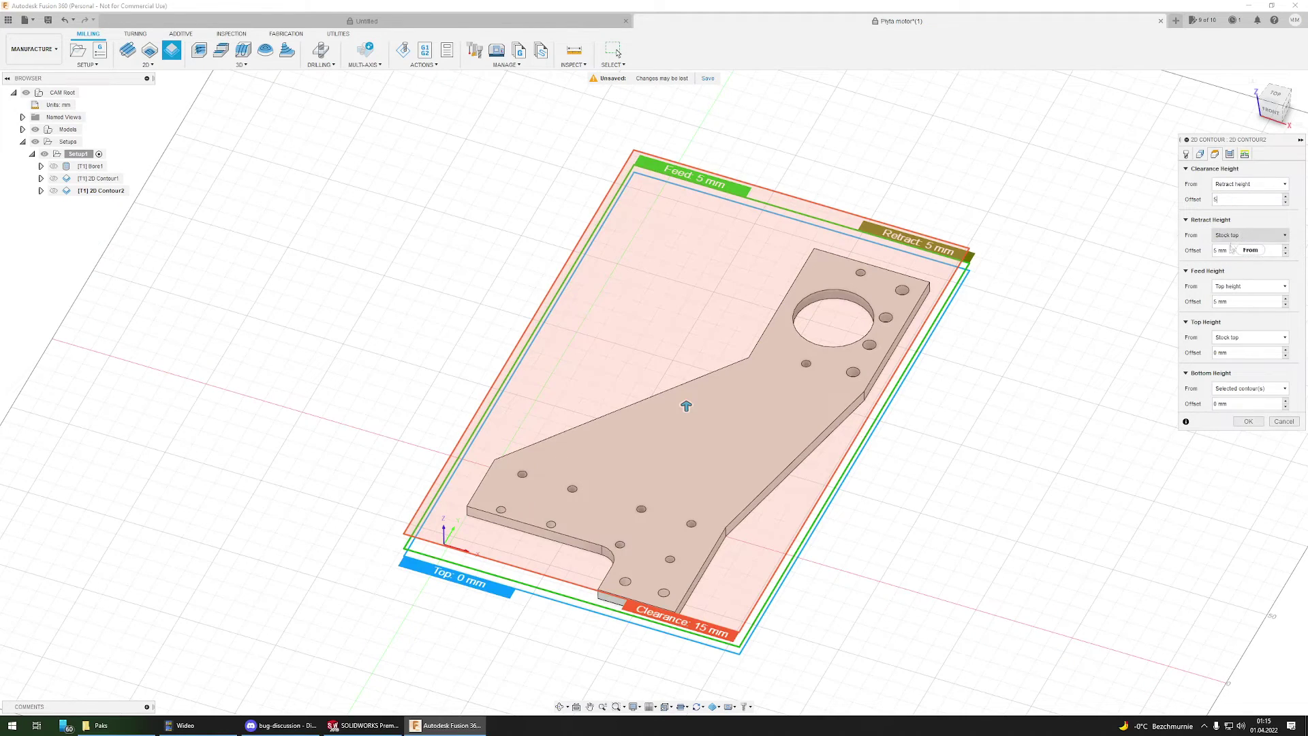
pyautogui.doubleClick(1232, 250)
pyautogui.write('2')
pyautogui.click(1231, 301)
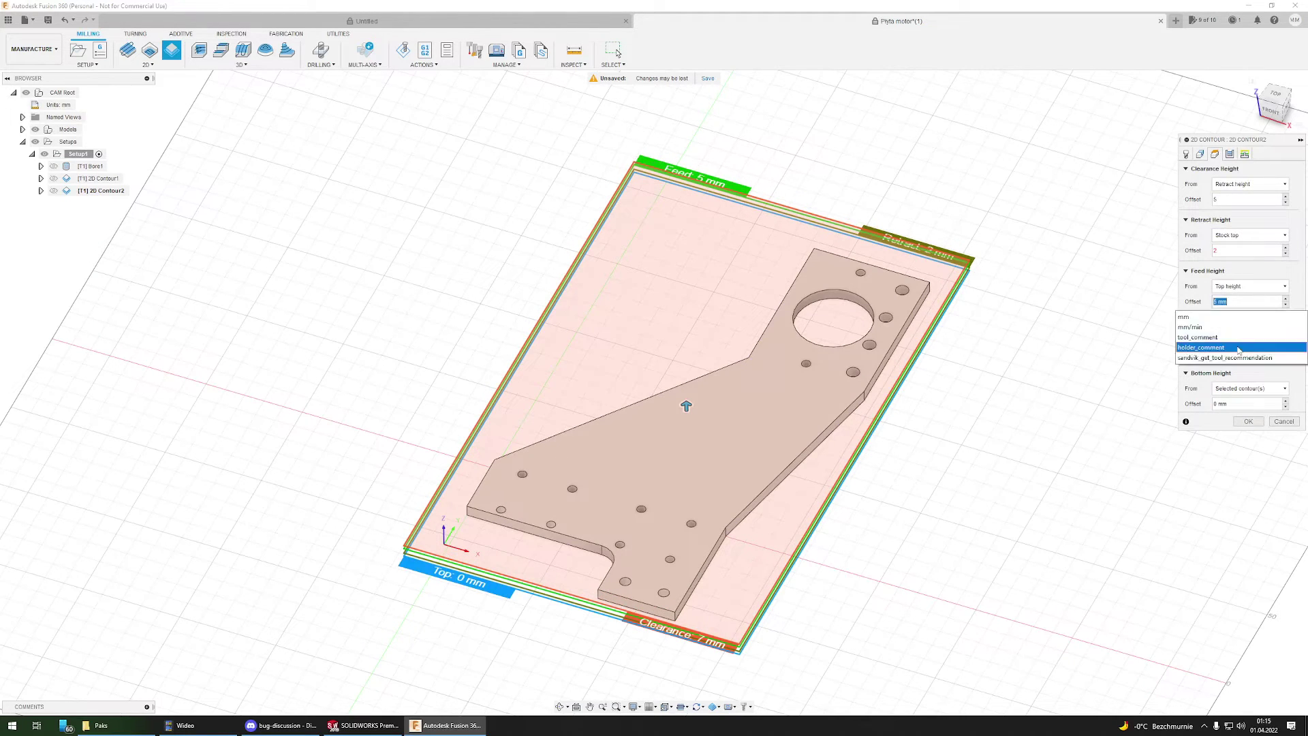
pyautogui.write('2')
pyautogui.click(1231, 404)
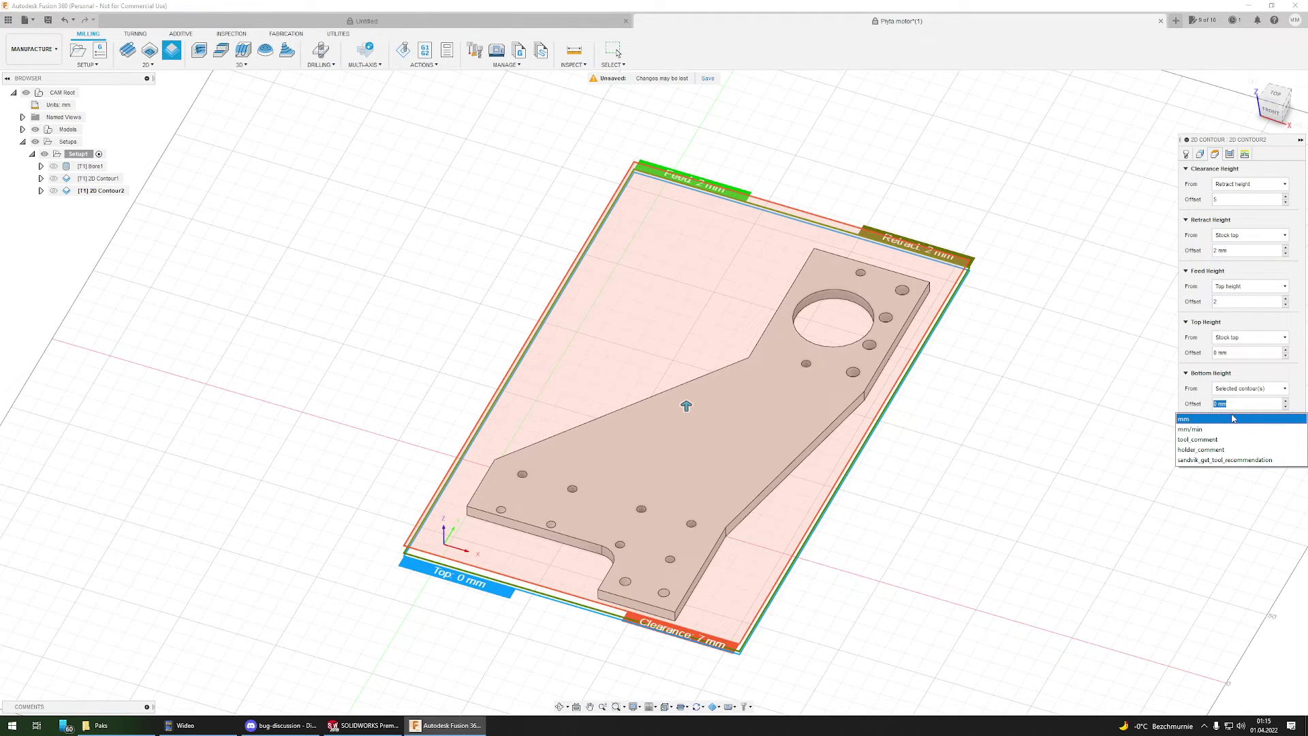
pyautogui.write('-')
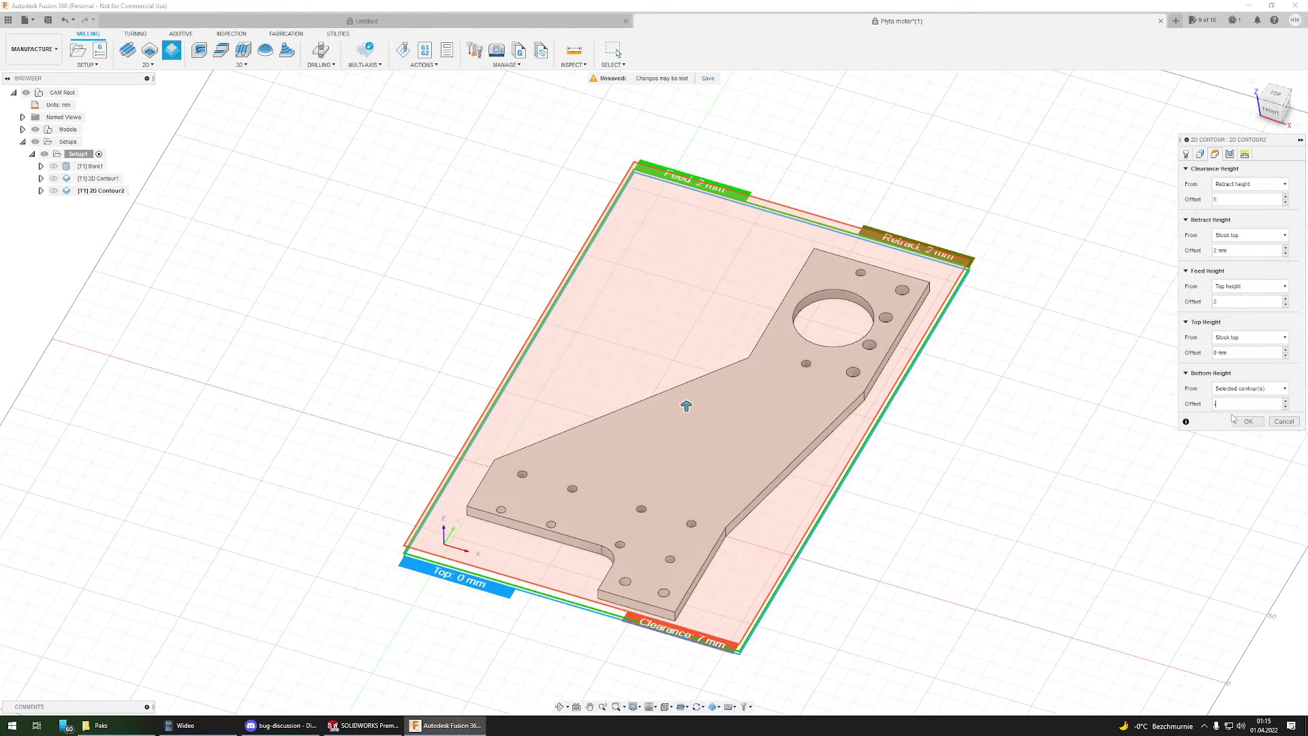
pyautogui.write('0.2')
pyautogui.click(1234, 419)
# Step: Enable multiple depths for the outer contour with a maximum roughing stepdown of 0.3 mm
pyautogui.click(1230, 154)
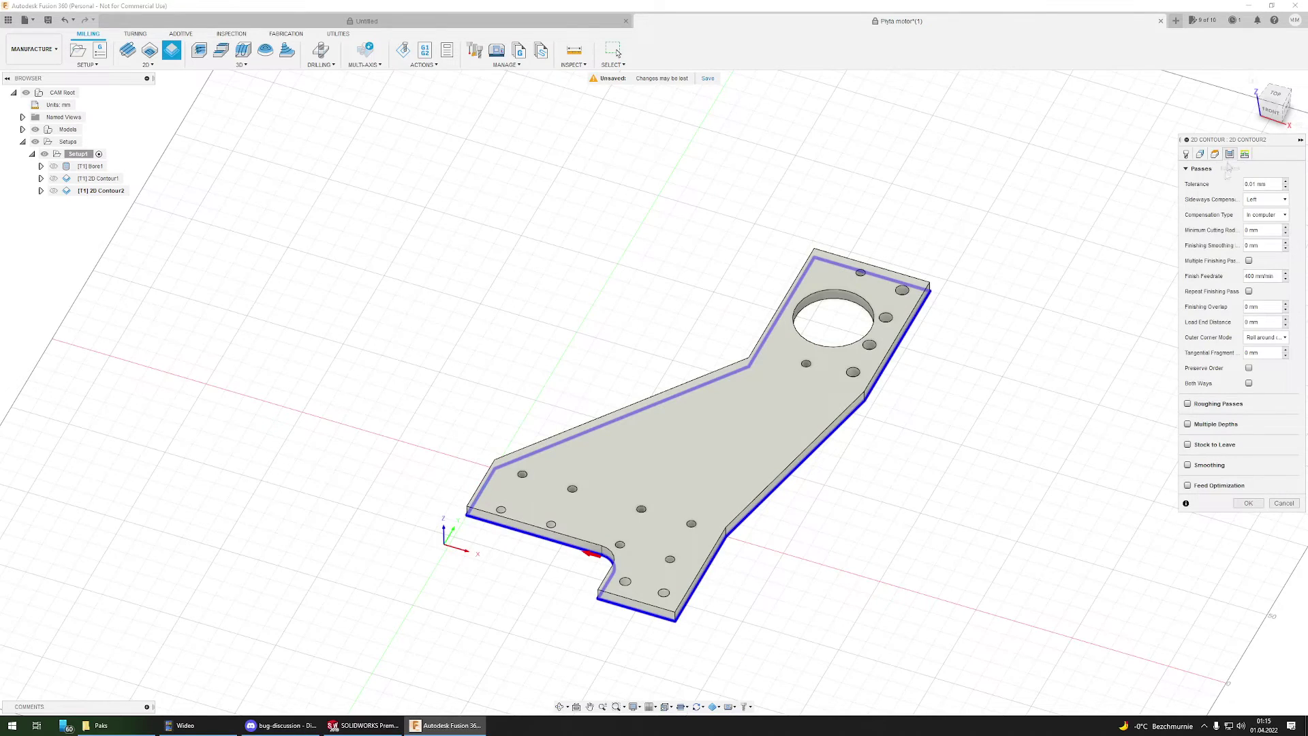
pyautogui.click(1188, 424)
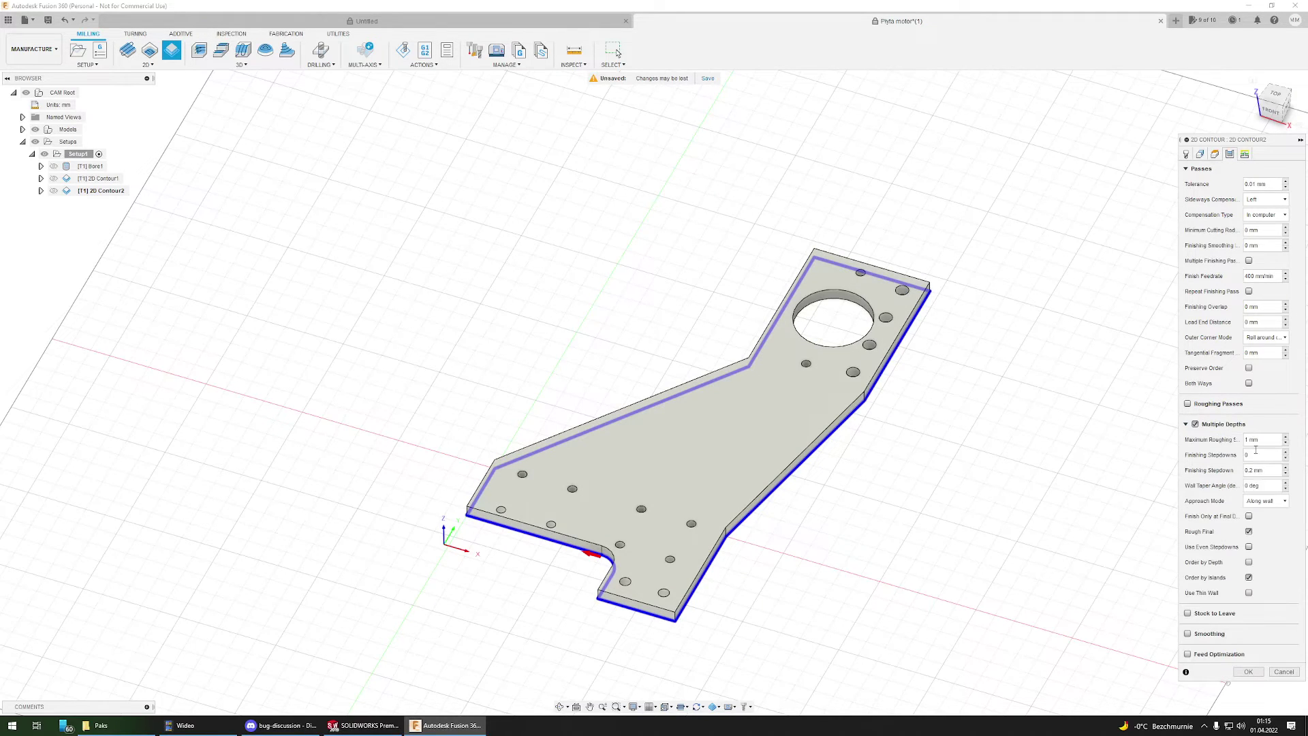
pyautogui.click(1263, 439)
pyautogui.write('0.3')
# Step: Disable lead-in and lead-out for the outer contour and enable ramping with a 1 mm ramp clearance height
pyautogui.click(1245, 155)
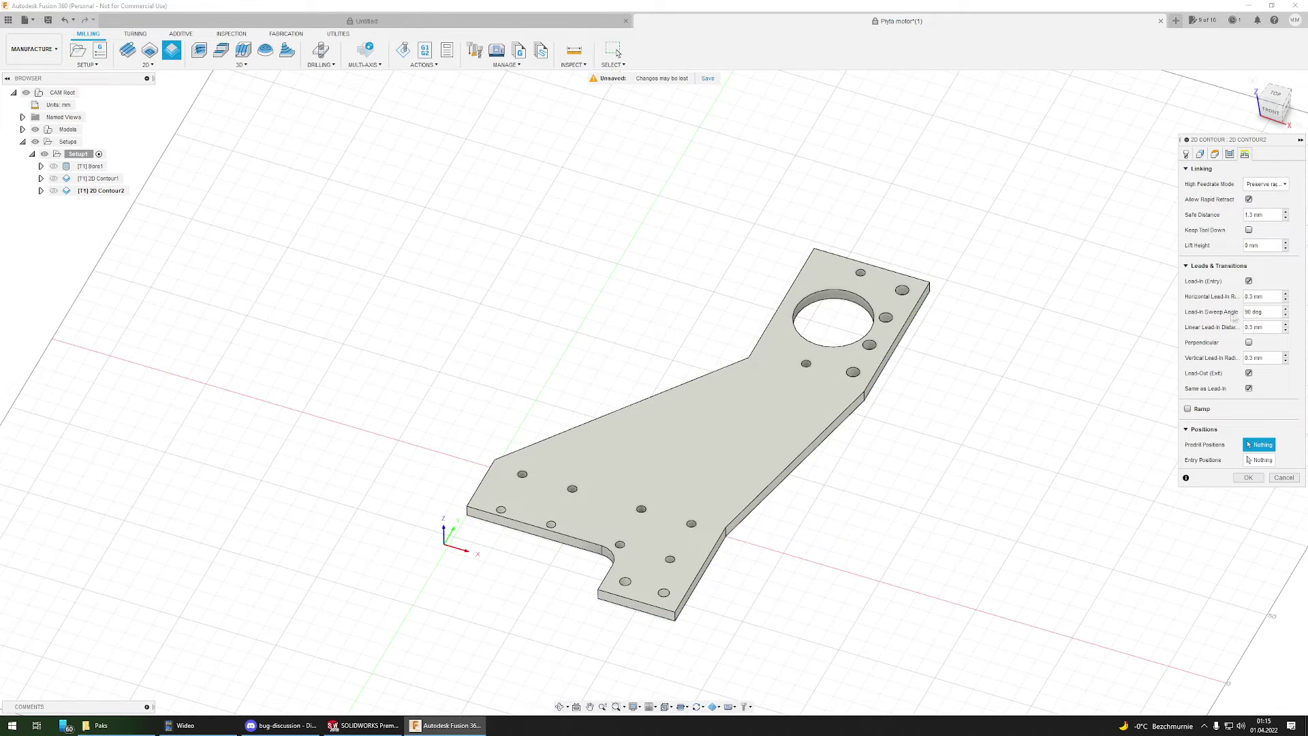
pyautogui.click(1249, 281)
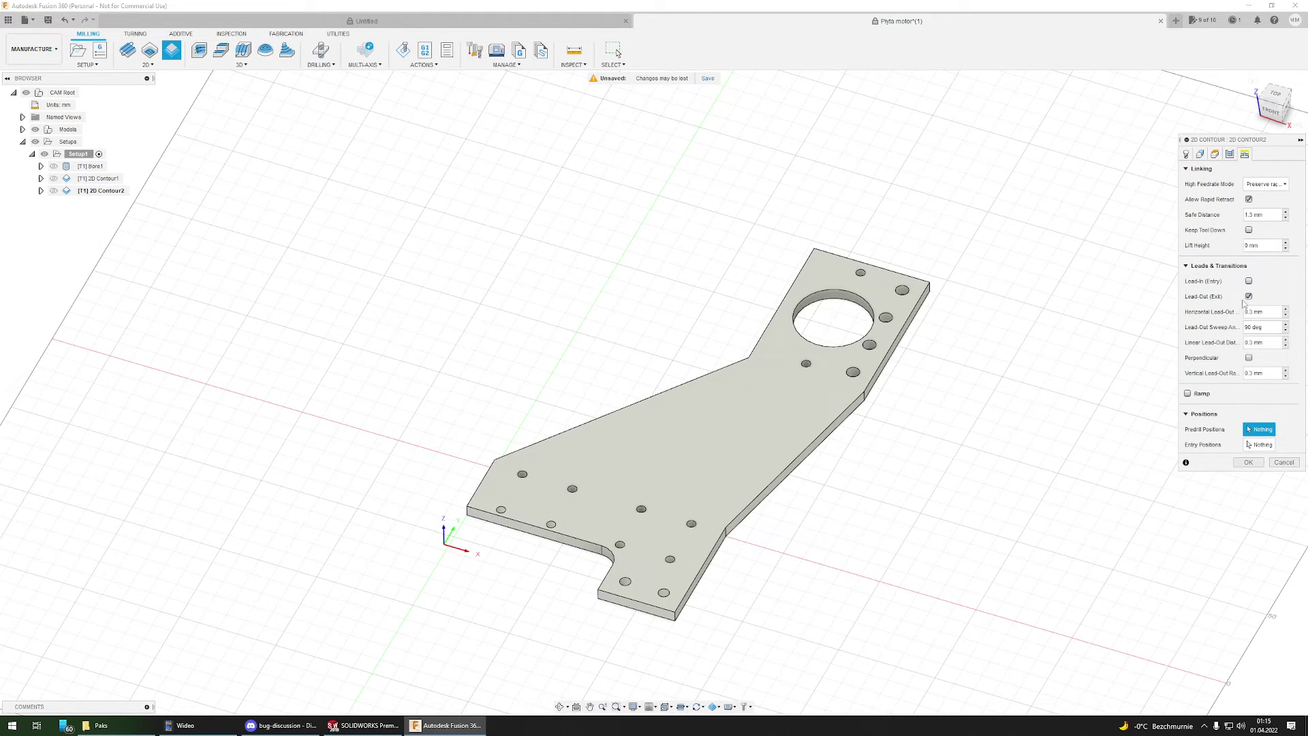
pyautogui.click(1249, 296)
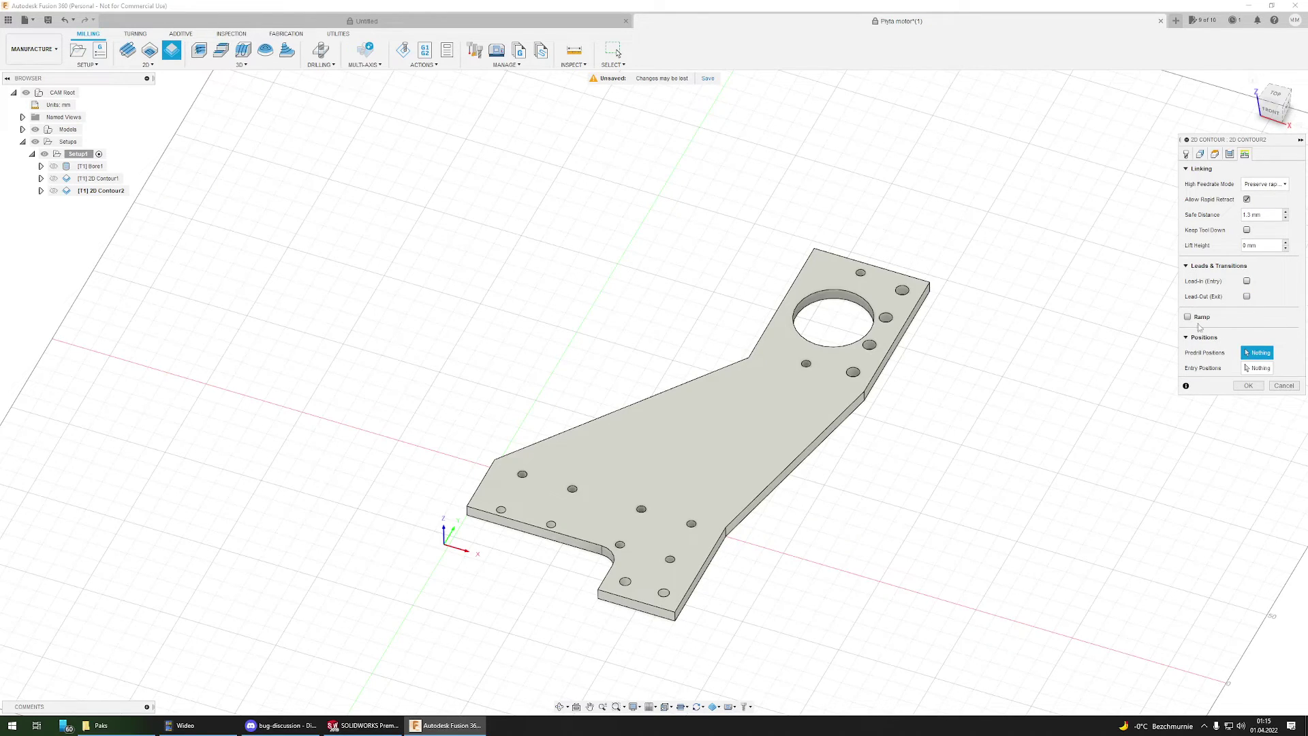
pyautogui.click(1188, 318)
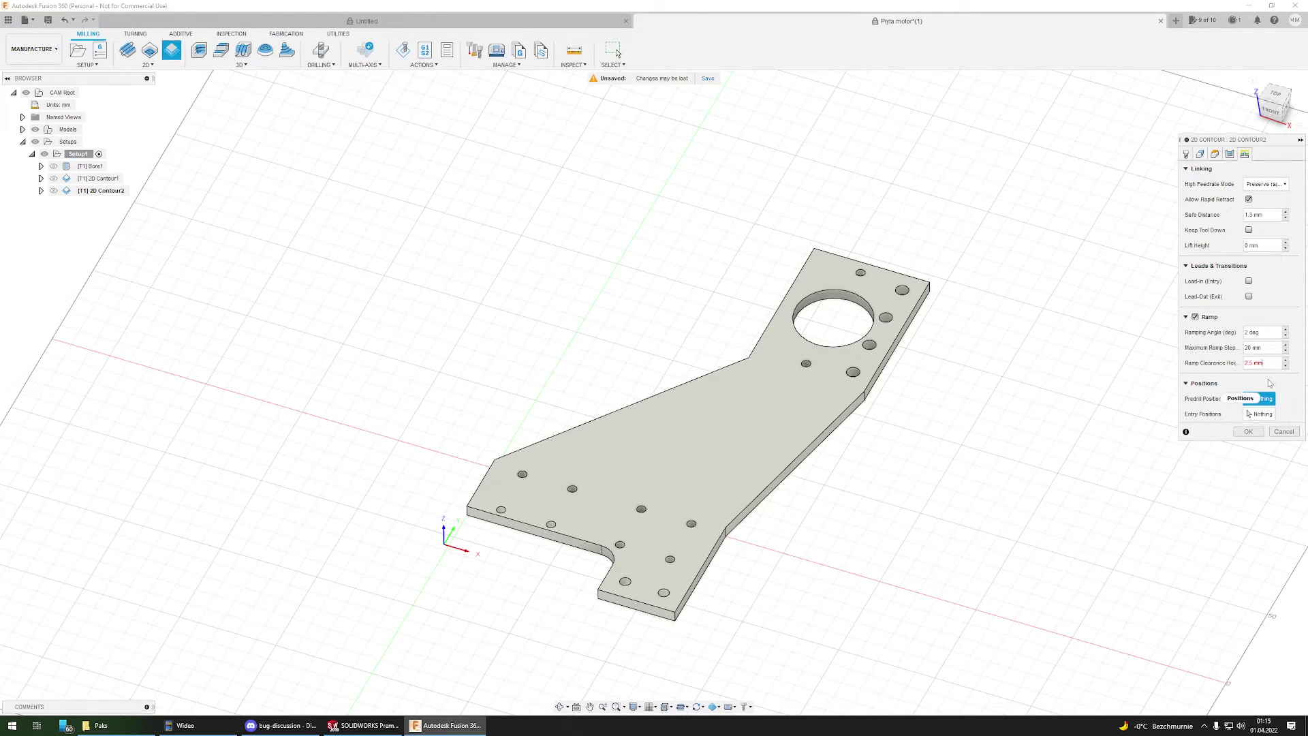
pyautogui.write('1')
# Step: Review the outer contour's tool settings, accept the operation, and inspect the toolpath generated around the plate
pyautogui.click(1186, 155)
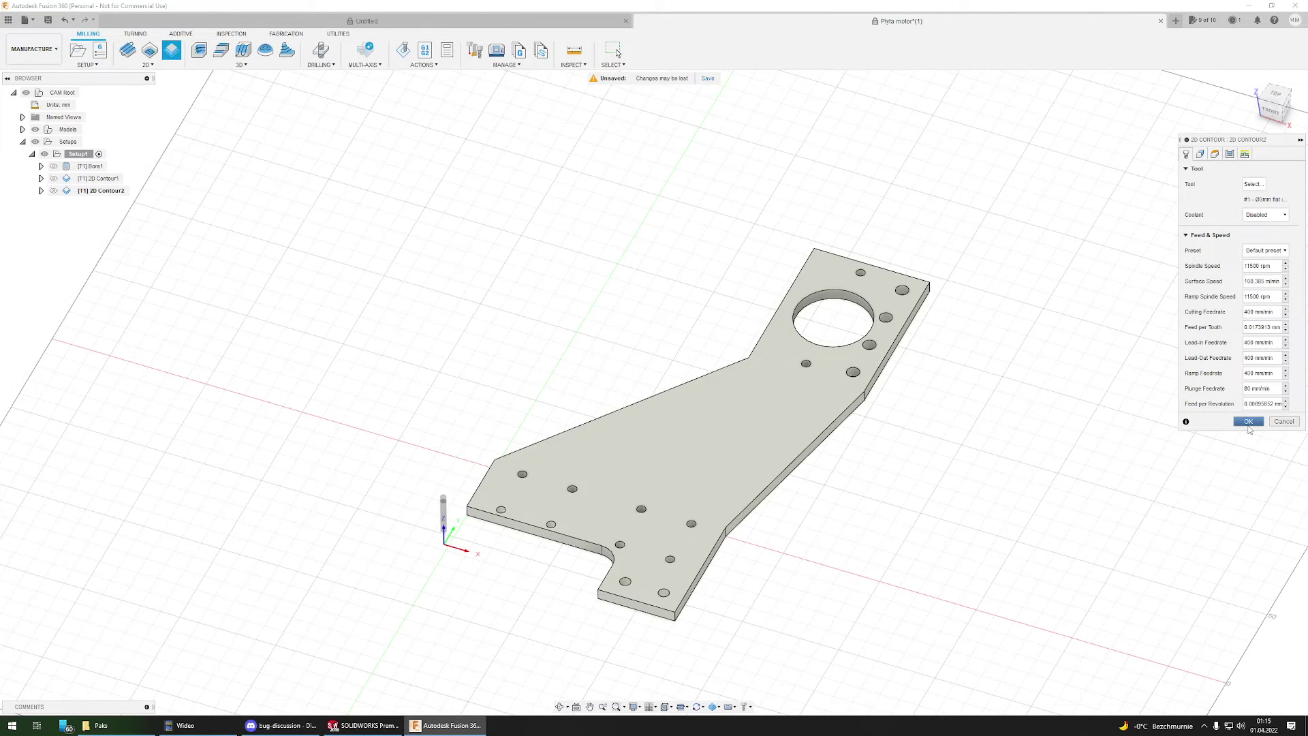
pyautogui.click(1248, 424)
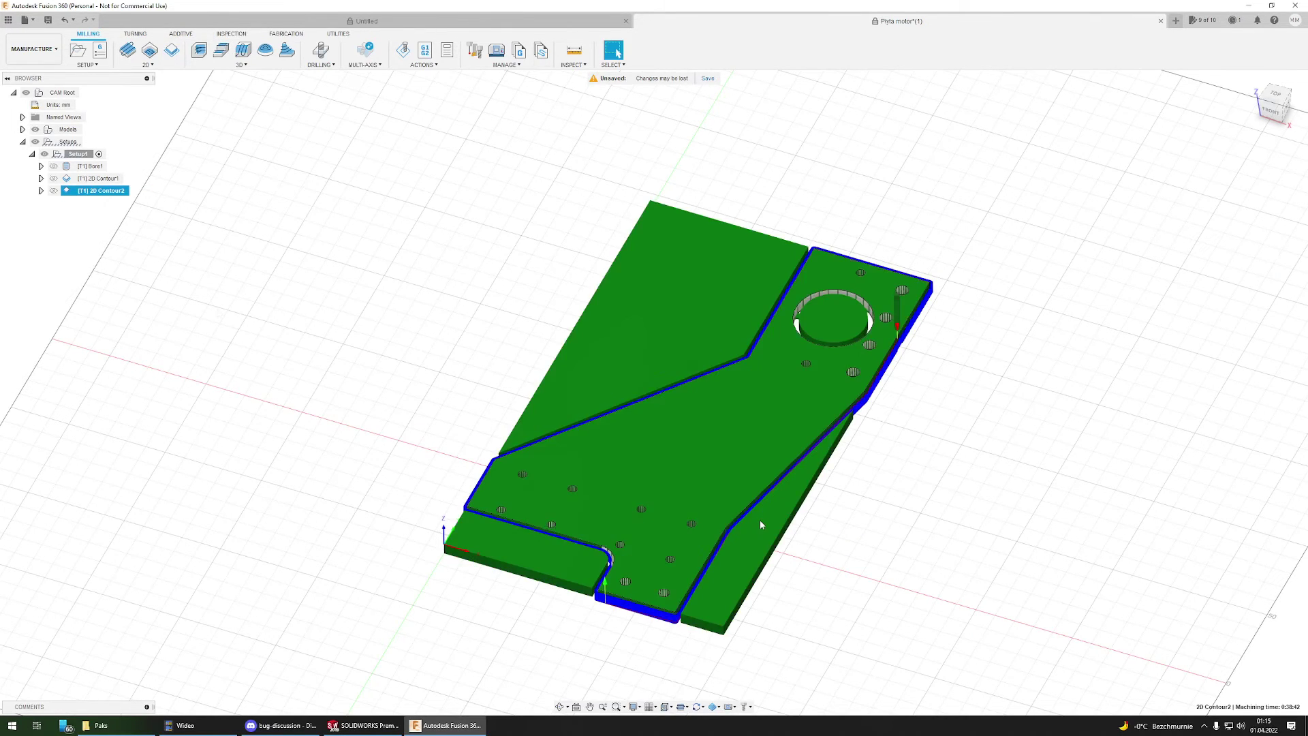
pyautogui.keyDown('shift'); pyautogui.moveTo(761, 524); pyautogui.dragTo(748, 437, button='middle'); pyautogui.keyUp('shift')
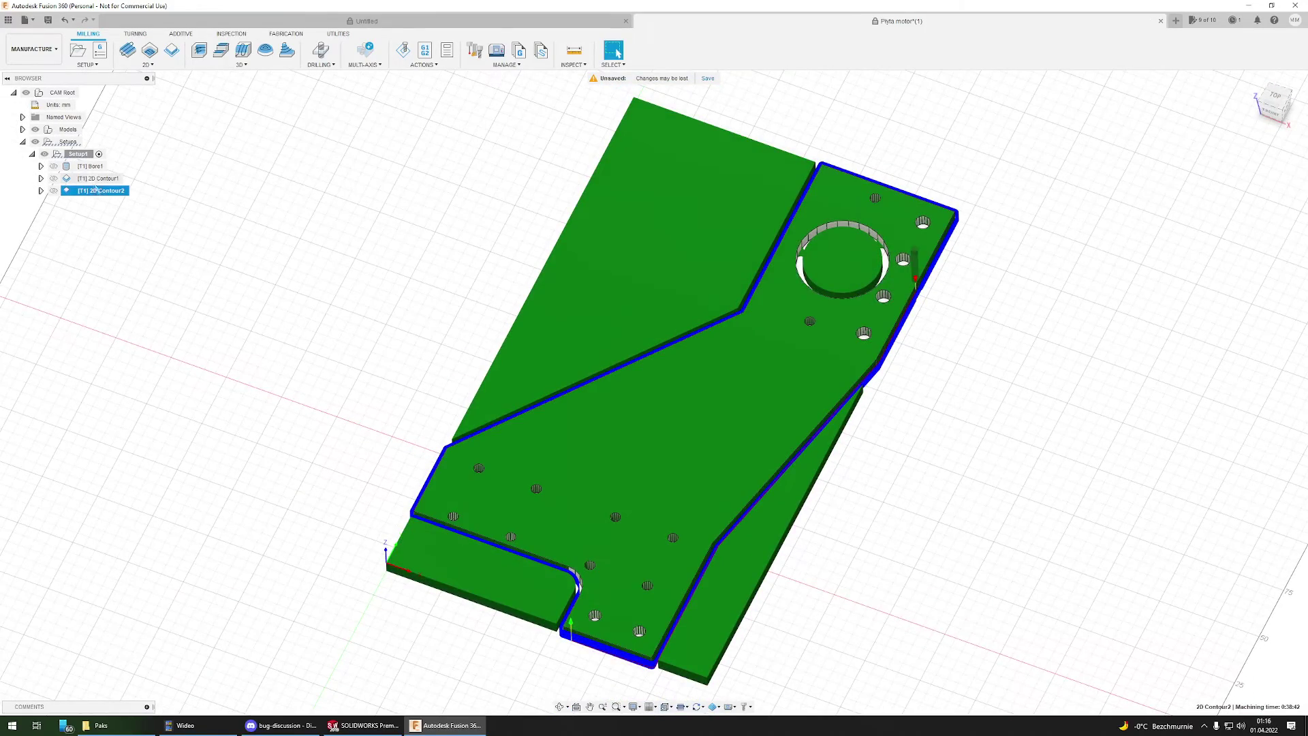
# Step: Simulate the whole Setup1 and play back the boring of the small holes at a faster speed
pyautogui.click(84, 165)
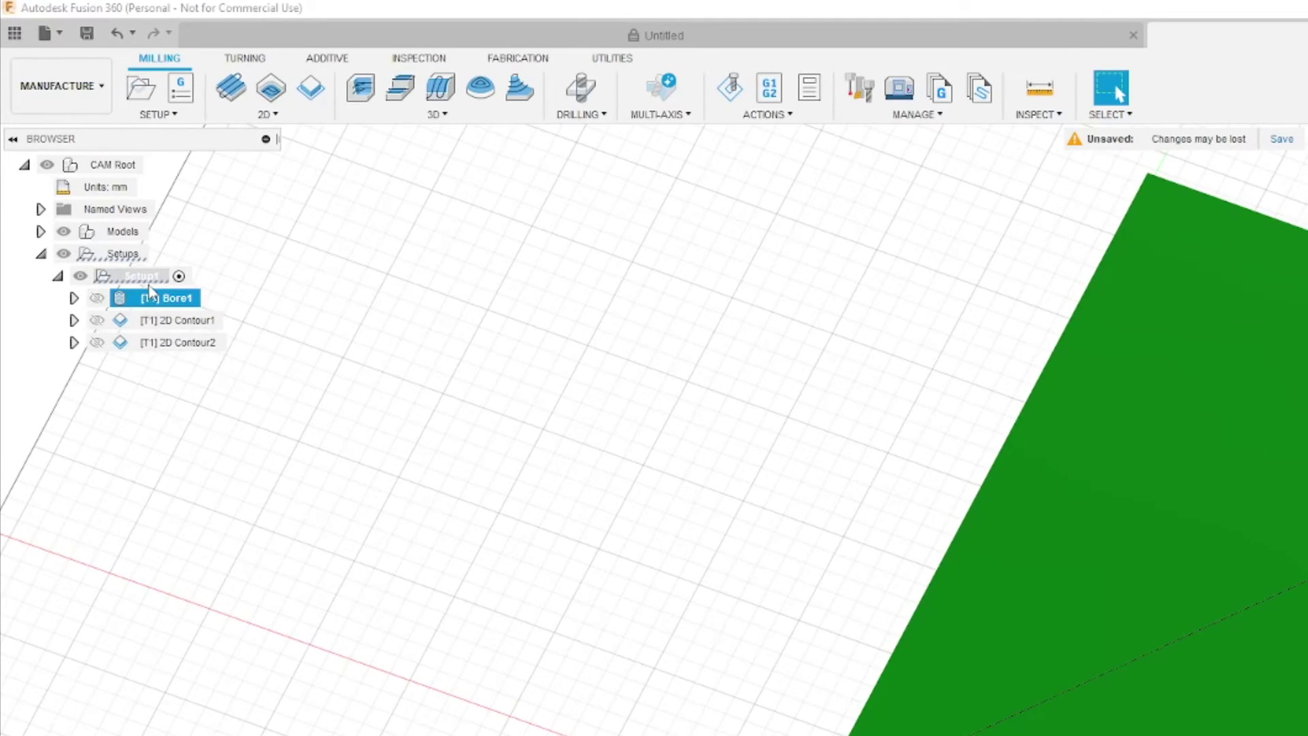
pyautogui.click(144, 276)
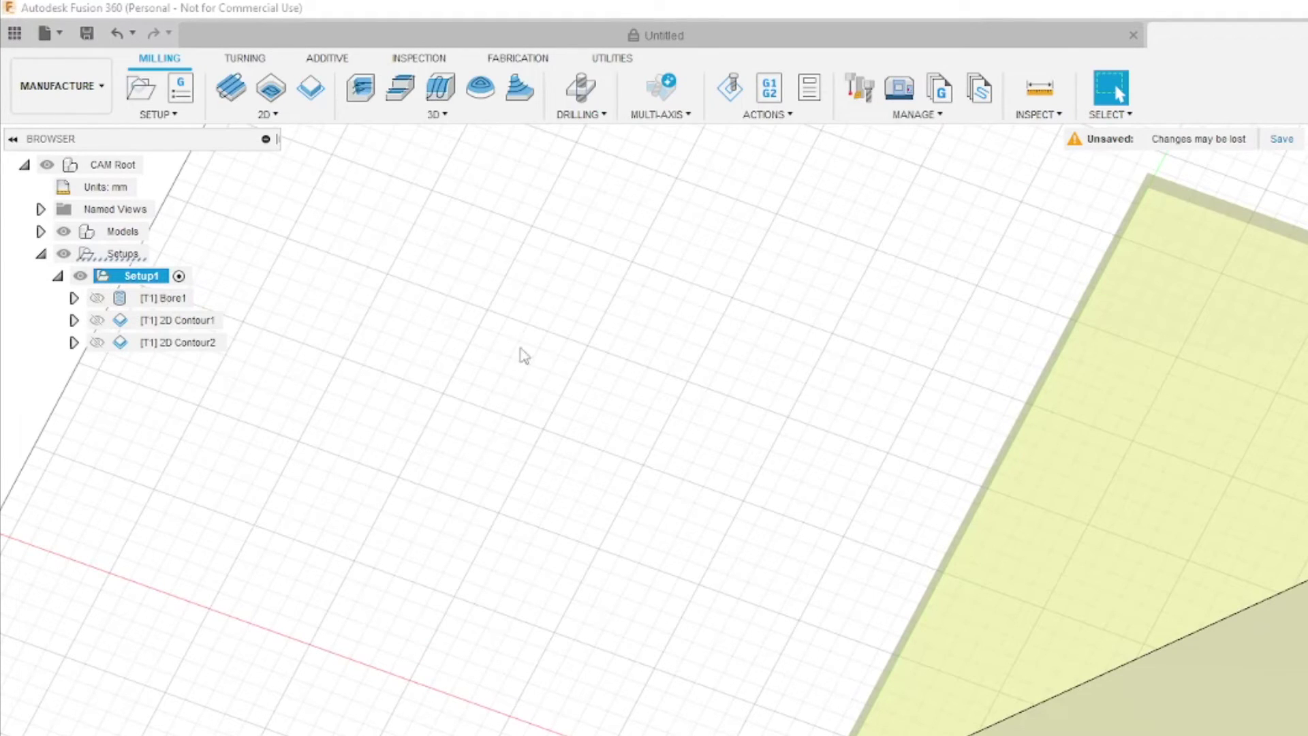
pyautogui.click(739, 92)
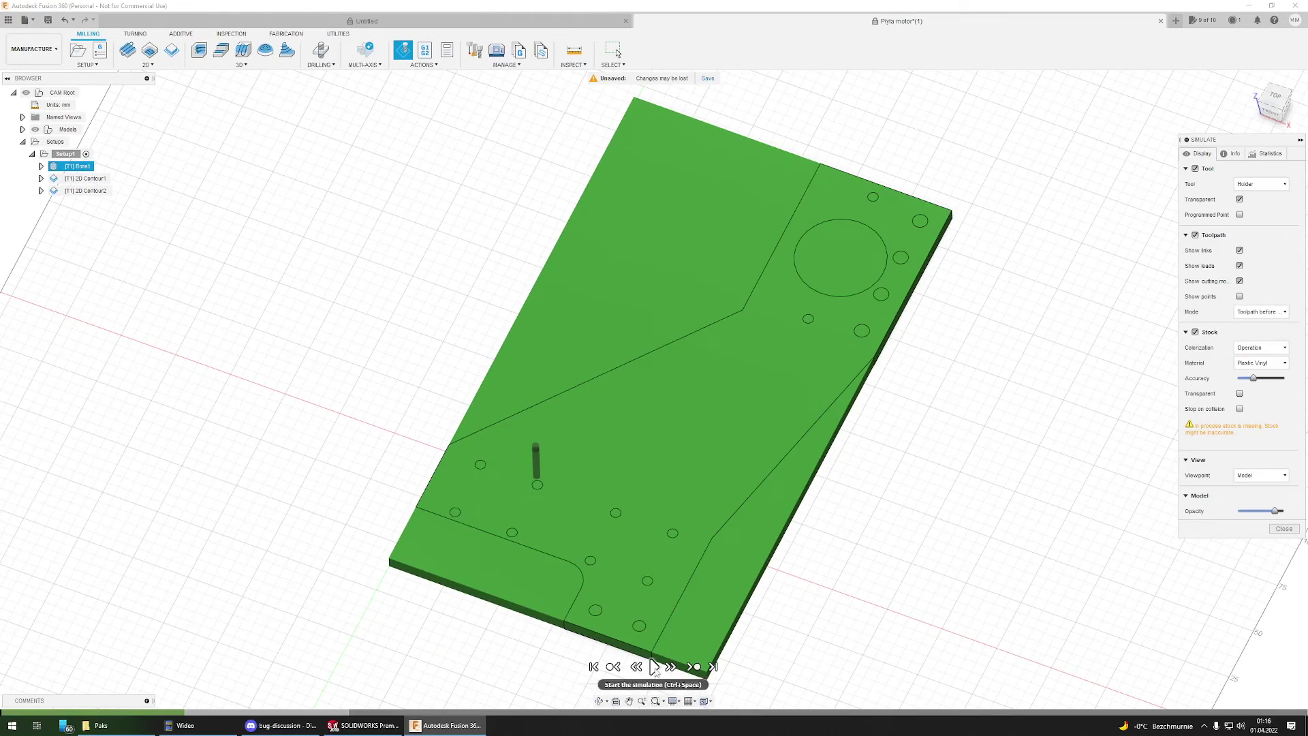
pyautogui.click(653, 667)
pyautogui.keyDown('shift'); pyautogui.moveTo(695, 523); pyautogui.dragTo(561, 534, button='middle'); pyautogui.keyUp('shift')
pyautogui.scroll(4, 561, 534)
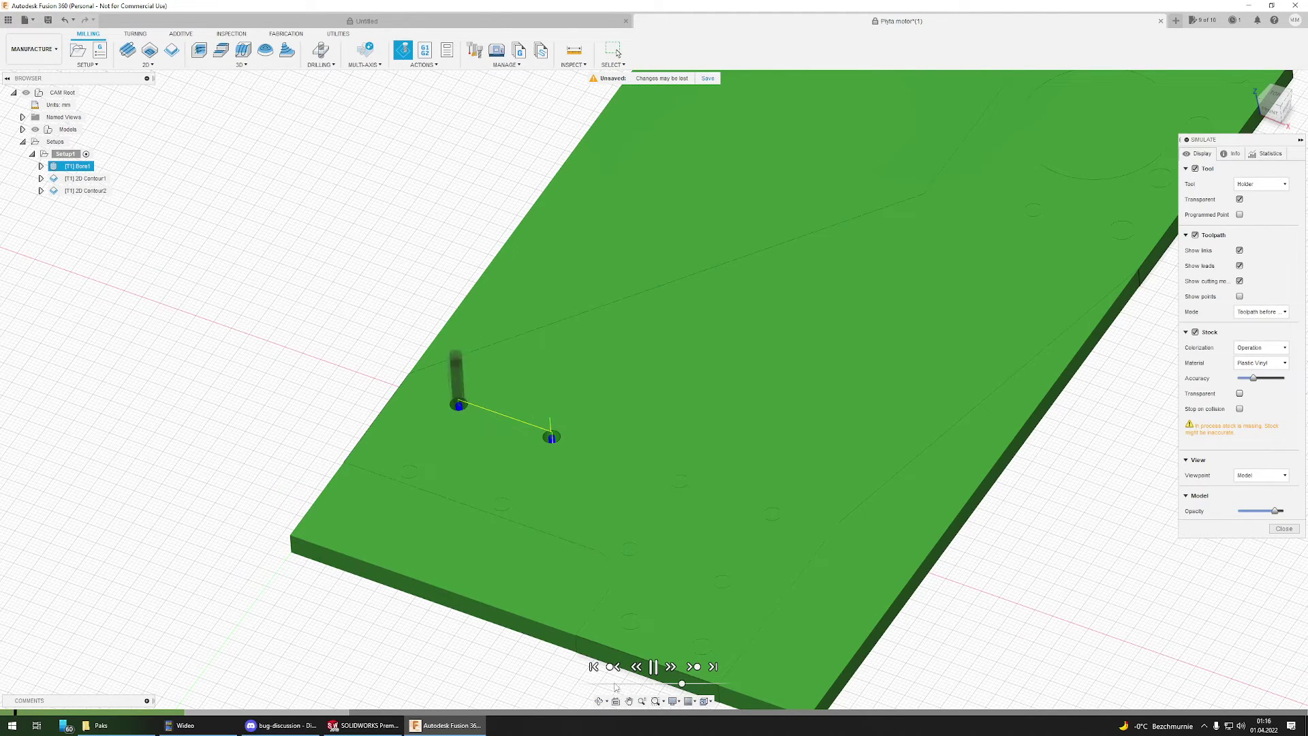
pyautogui.moveTo(683, 683)
pyautogui.mouseDown()
pyautogui.moveTo(615, 684)
pyautogui.moveTo(690, 683)
pyautogui.mouseUp()
pyautogui.scroll(-3, 792, 542)
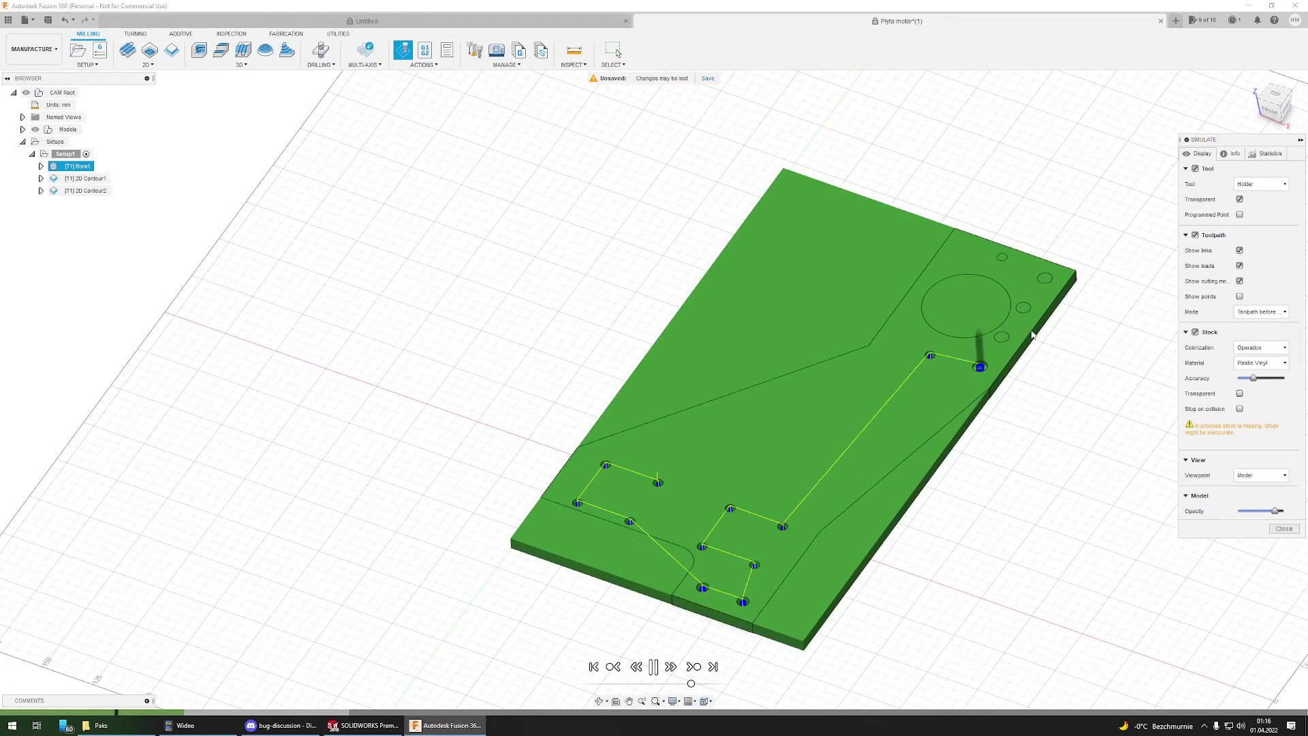
# Step: Slow the simulation playback and examine the contour cut around the large opening up close
pyautogui.scroll(3, 1032, 334)
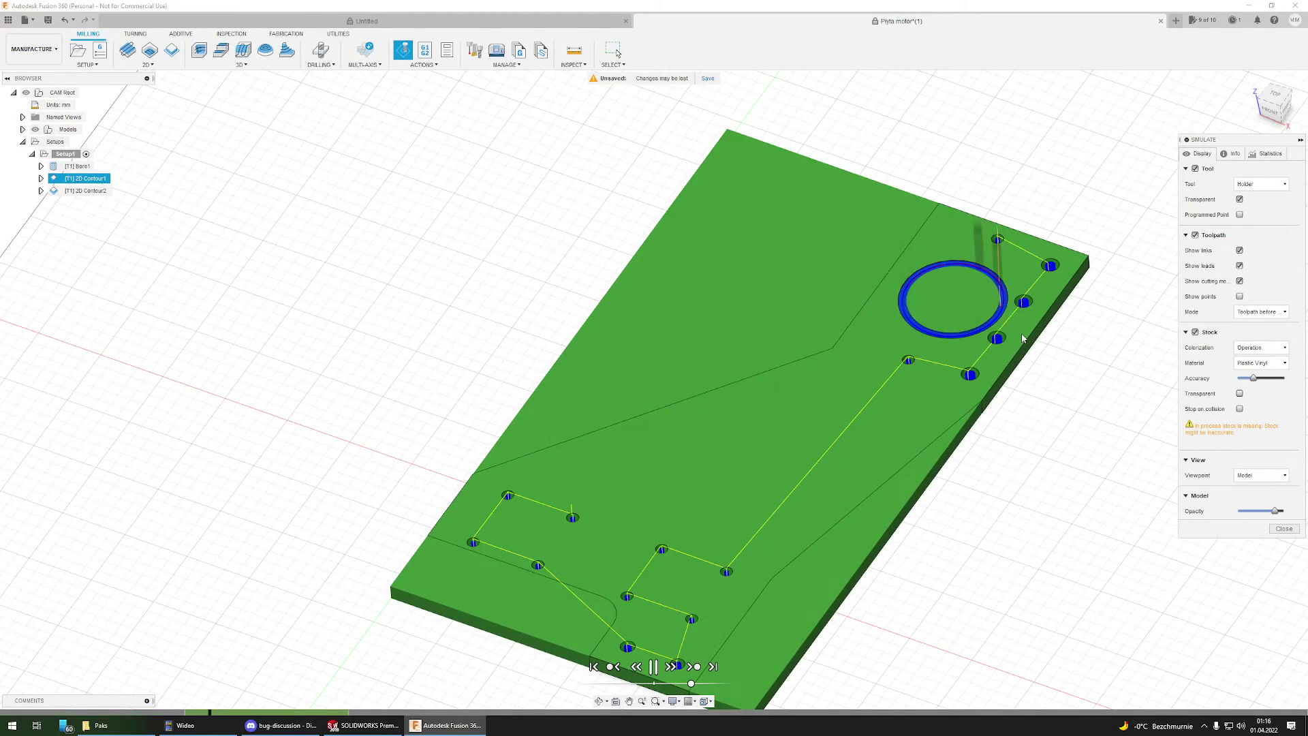
pyautogui.scroll(5, 1021, 339)
pyautogui.moveTo(691, 683); pyautogui.dragTo(683, 685)
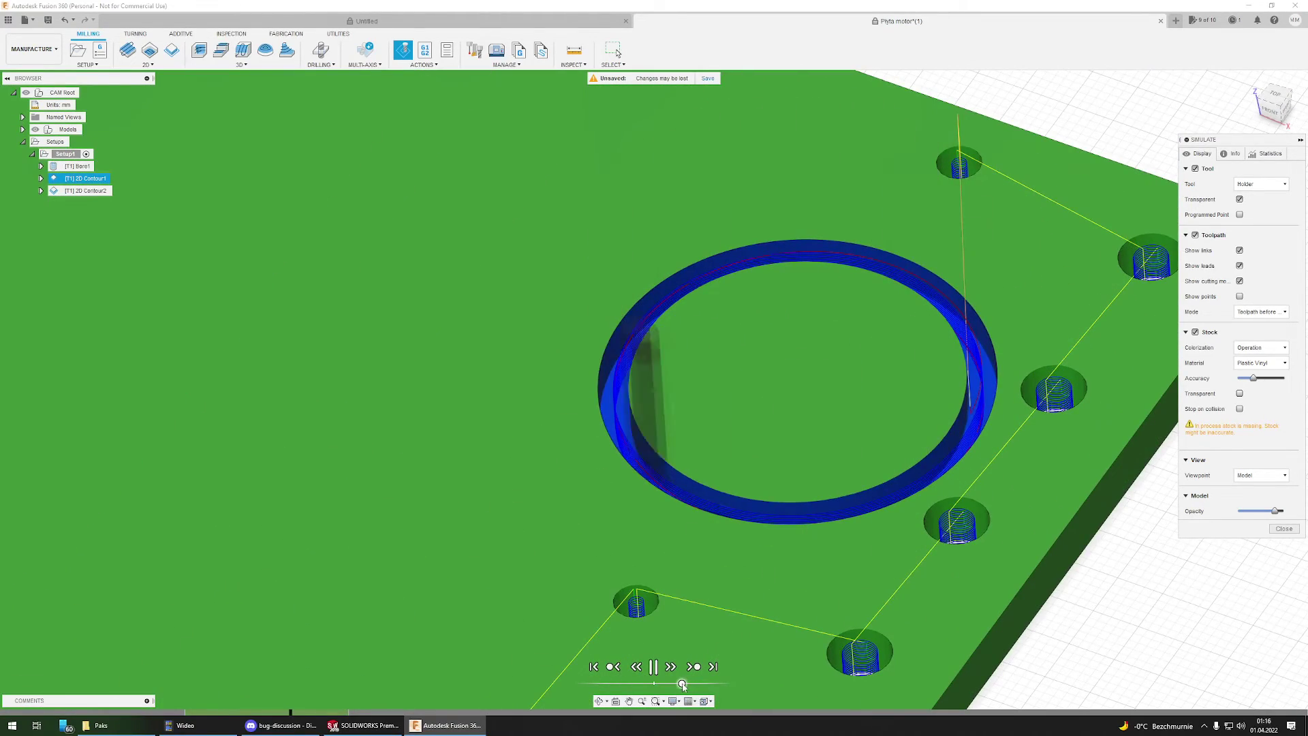
pyautogui.keyDown('shift'); pyautogui.moveTo(791, 414); pyautogui.dragTo(864, 493, button='middle'); pyautogui.keyUp('shift')
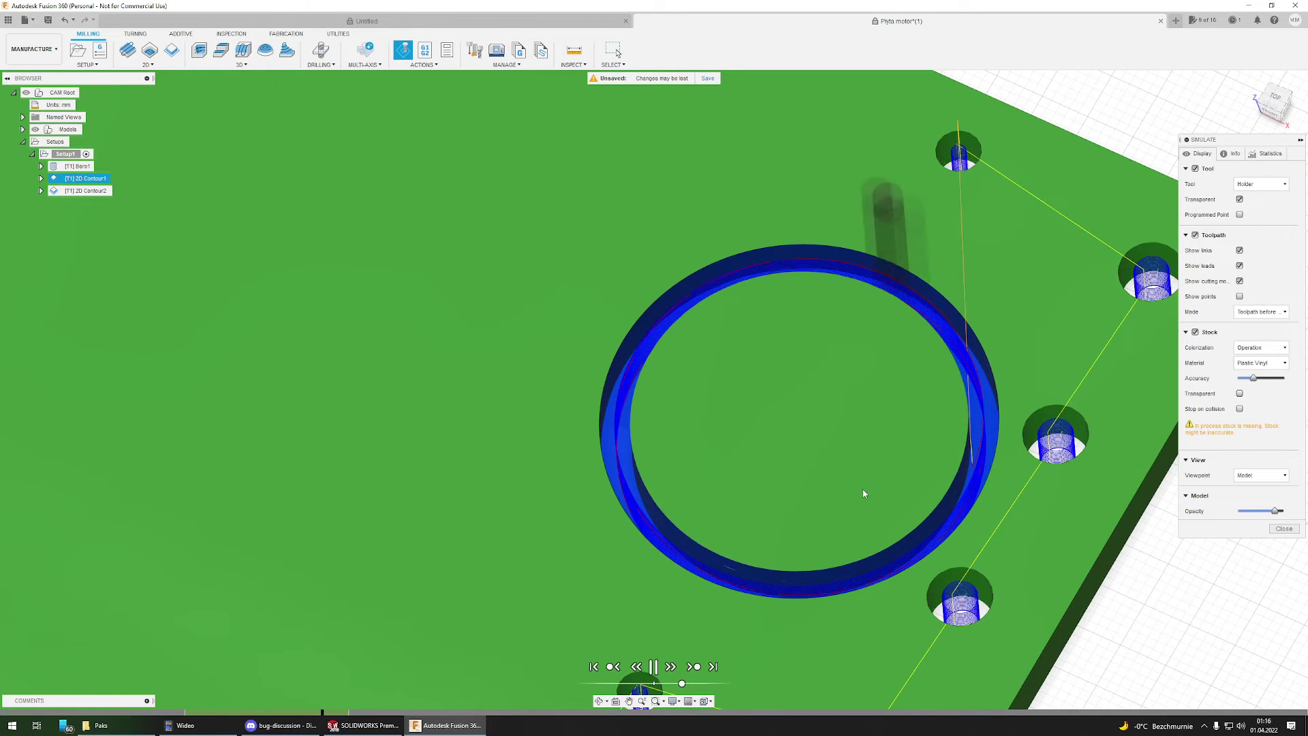
pyautogui.scroll(-2, 864, 494)
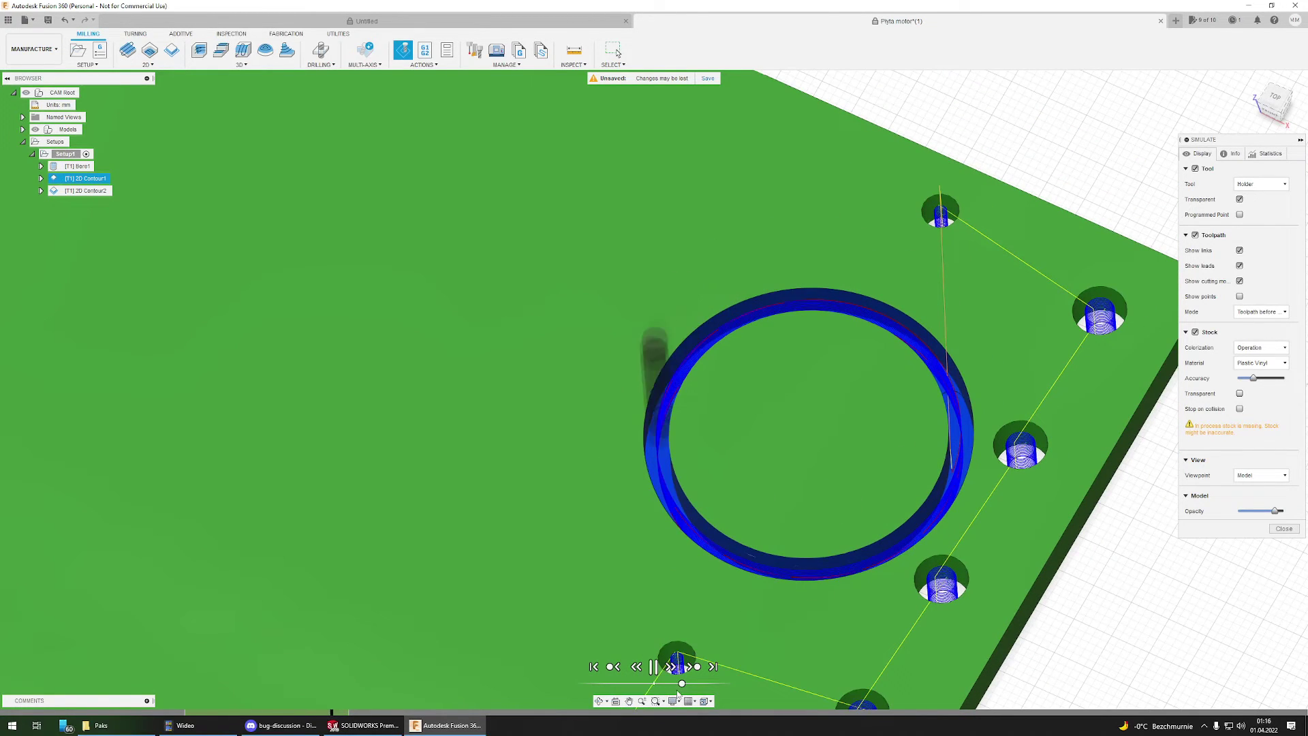
# Step: Speed up the simulation, examine the outer contour cut around the whole plate, and close the simulation
pyautogui.moveTo(681, 684); pyautogui.dragTo(691, 687)
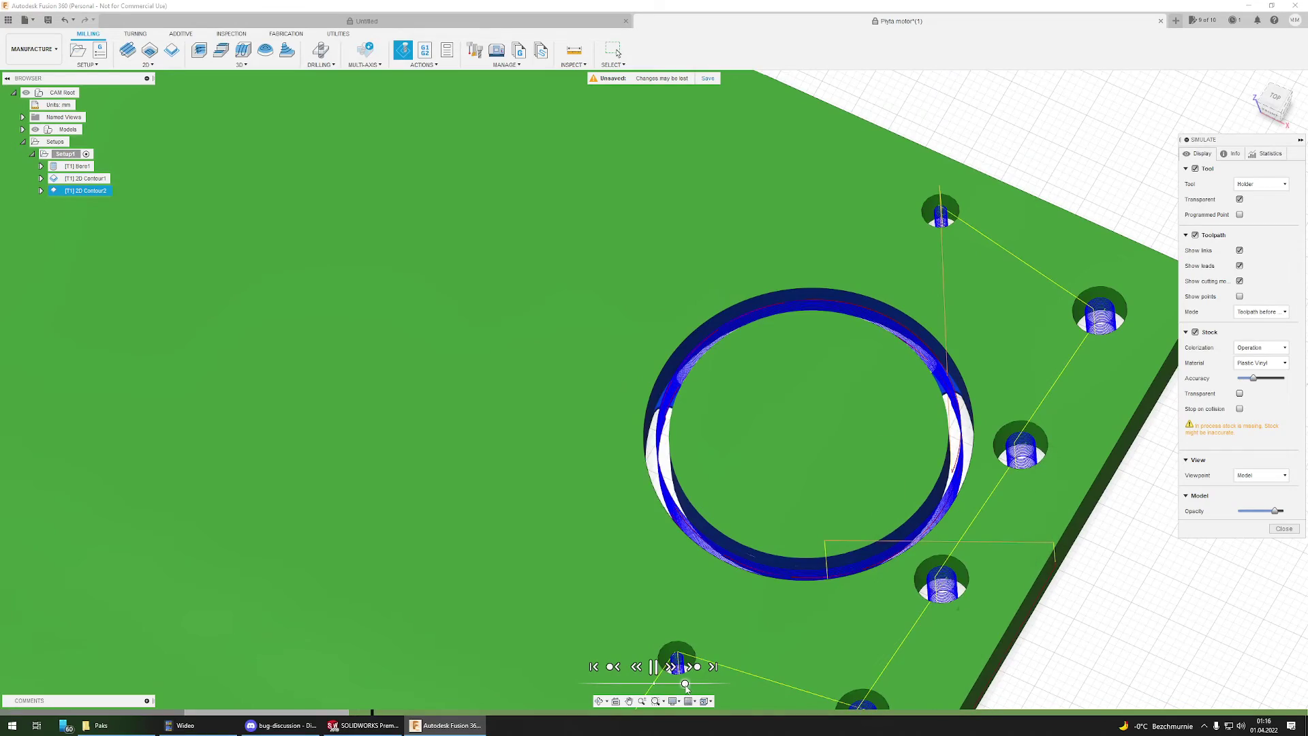
pyautogui.scroll(-10, 633, 633)
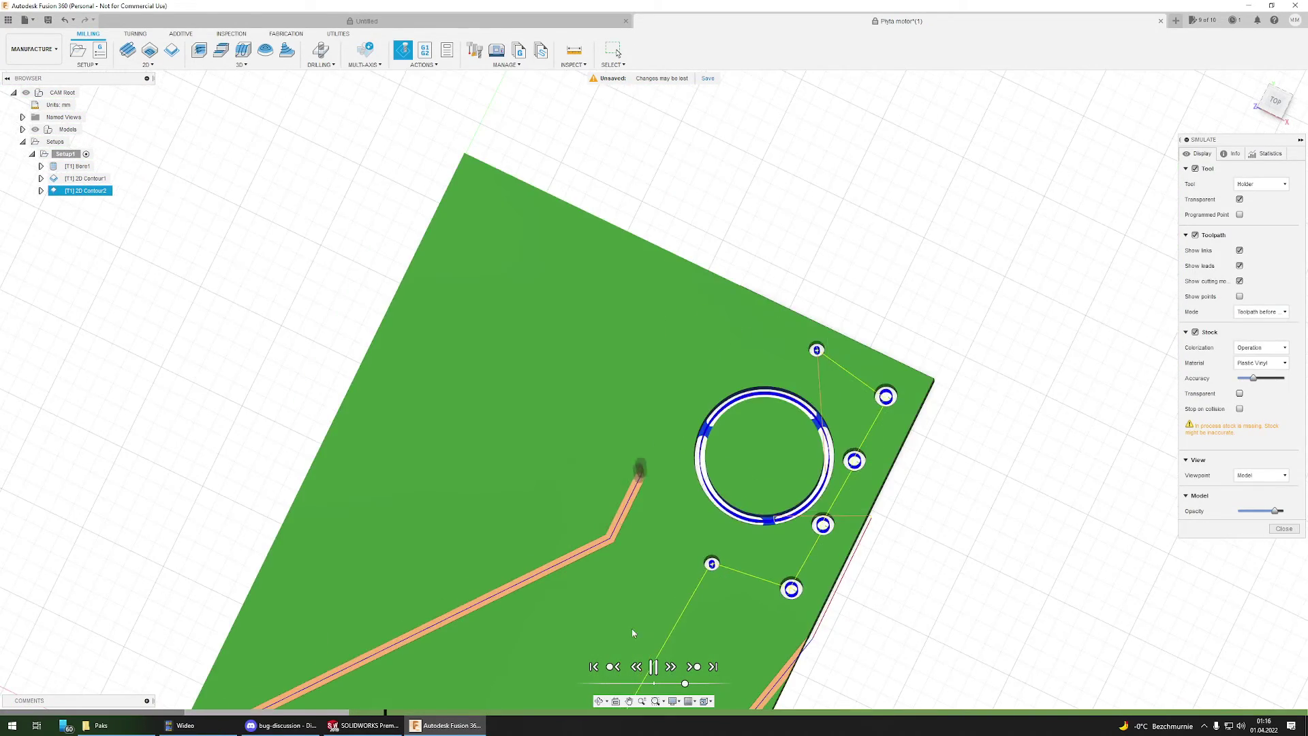
pyautogui.scroll(-4, 634, 620)
pyautogui.keyDown('shift'); pyautogui.moveTo(636, 601); pyautogui.dragTo(542, 444, button='middle'); pyautogui.keyUp('shift')
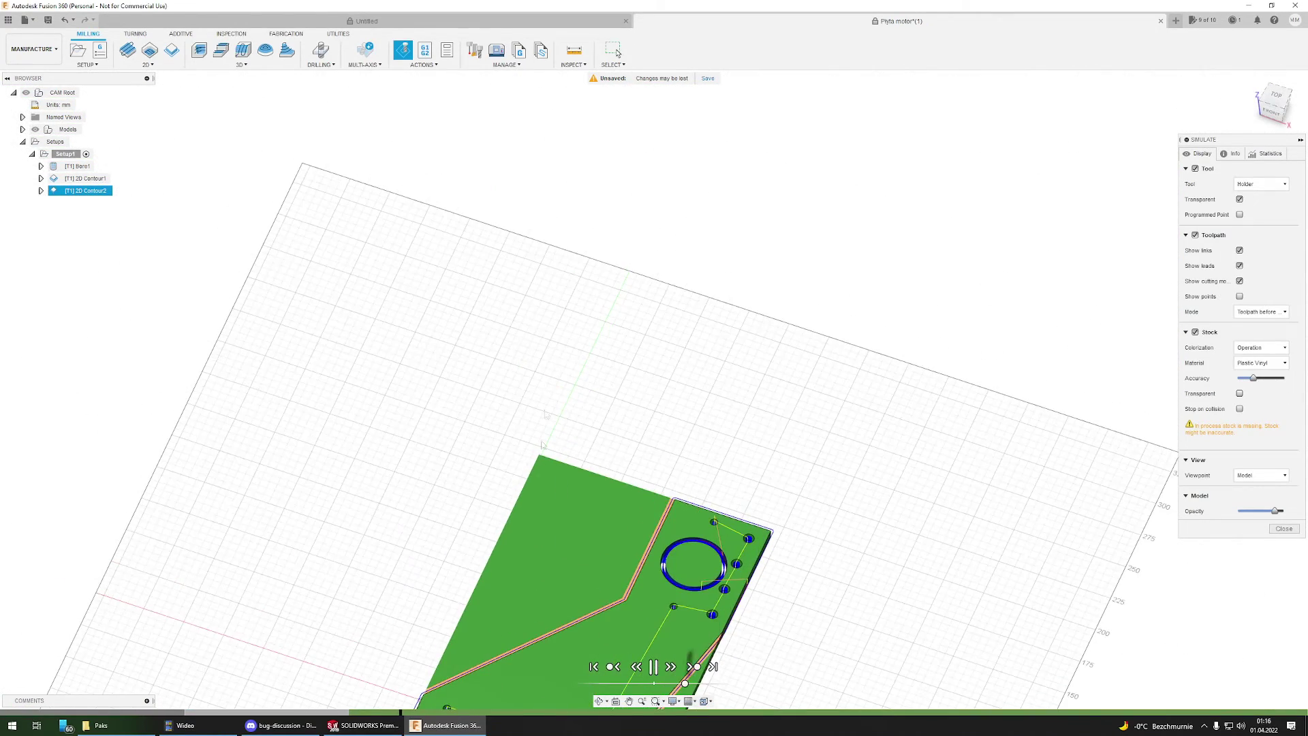
pyautogui.scroll(3, 519, 391)
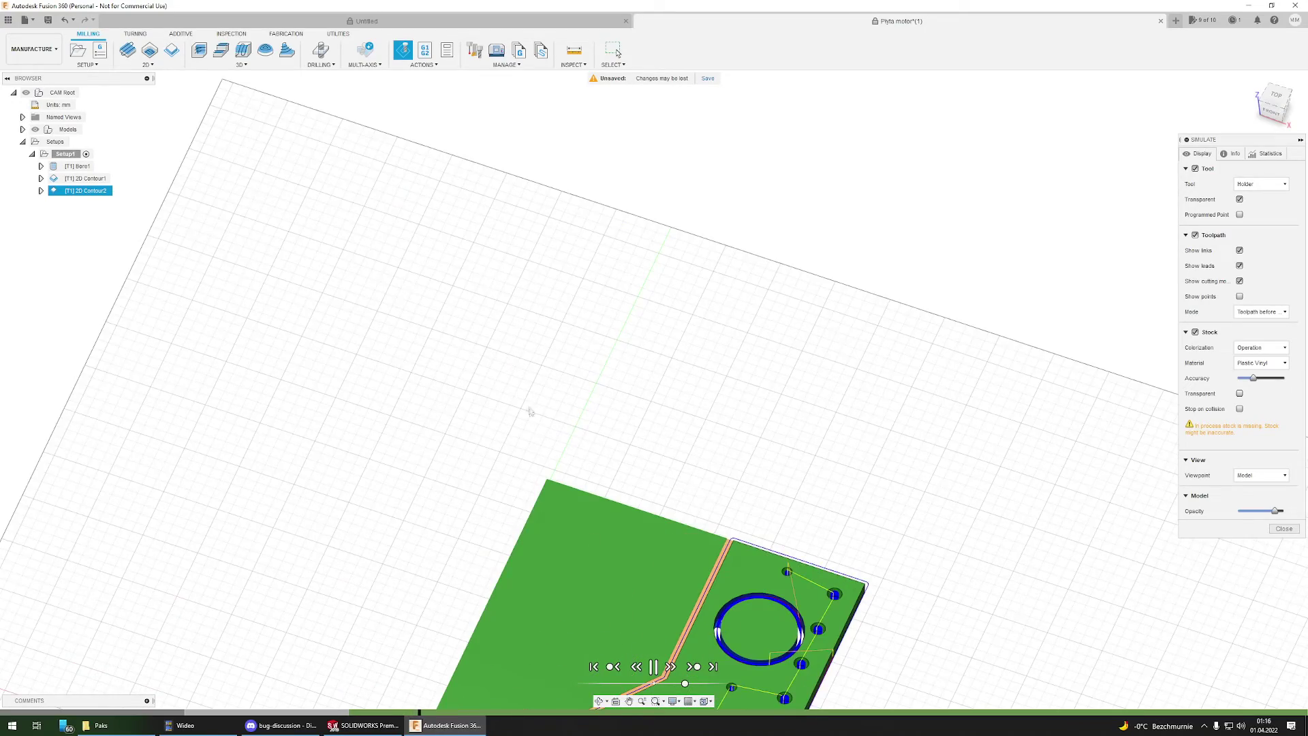
pyautogui.scroll(-5, 527, 408)
pyautogui.scroll(7, 549, 640)
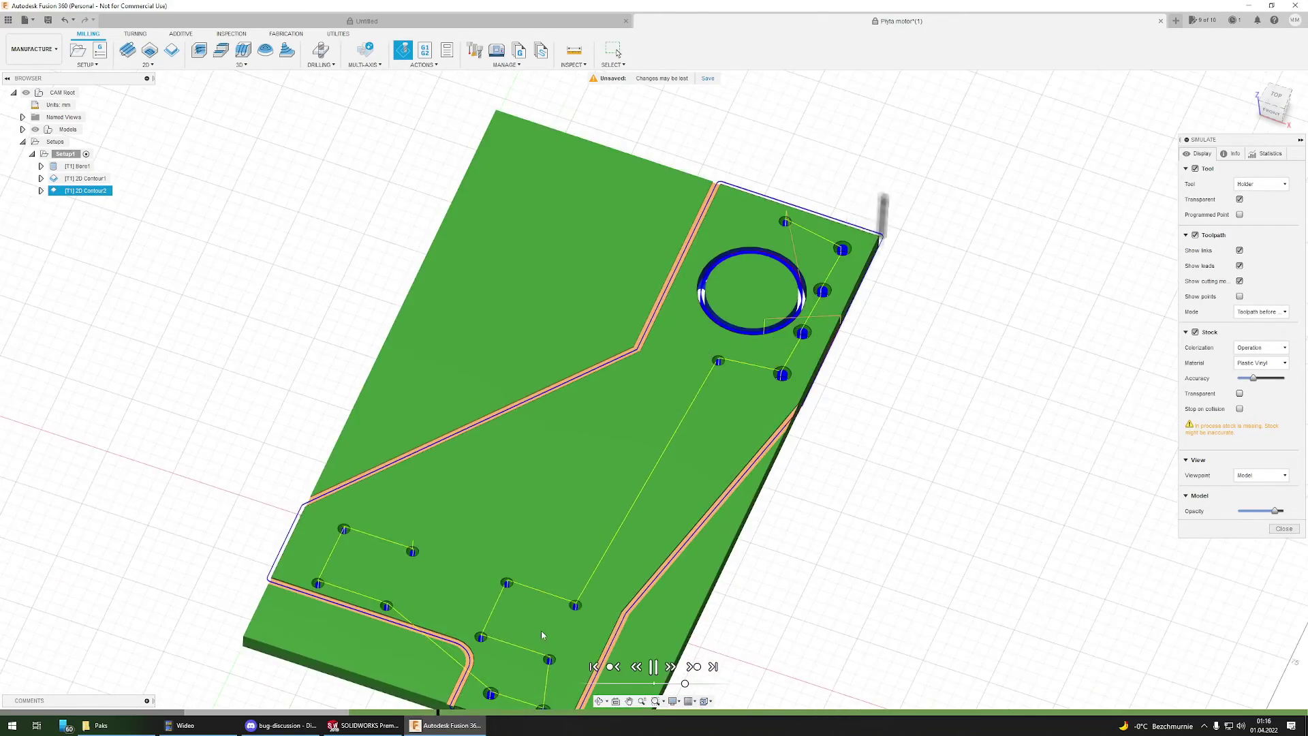
pyautogui.scroll(-3, 541, 631)
pyautogui.scroll(3, 478, 561)
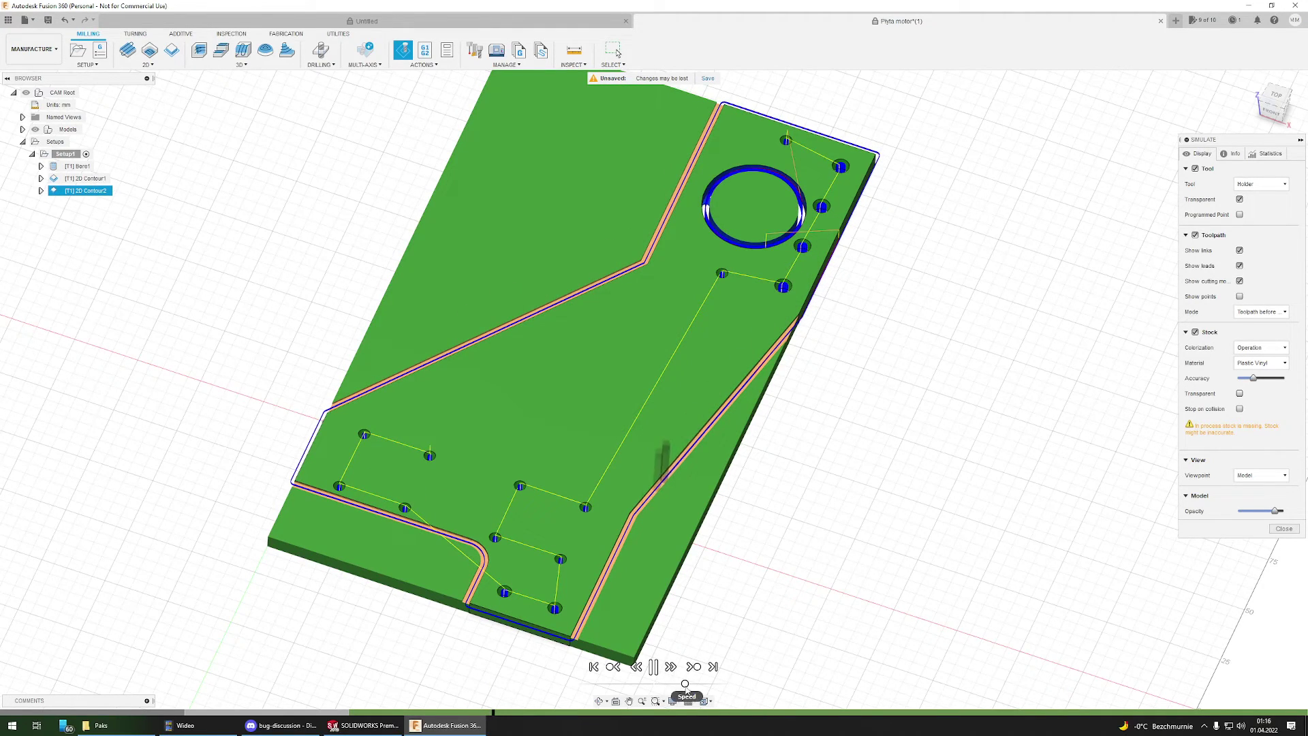
pyautogui.moveTo(685, 684); pyautogui.dragTo(693, 684)
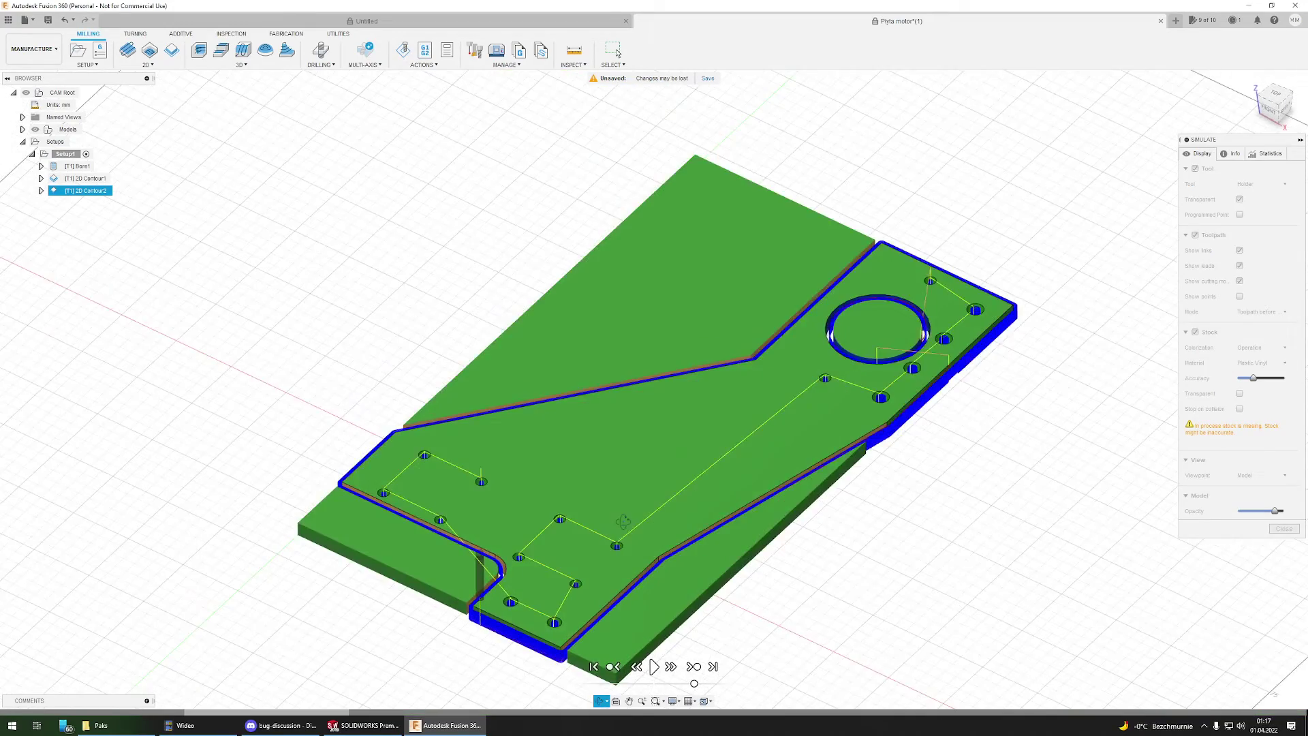
pyautogui.moveTo(638, 536)
pyautogui.keyDown('shift'); pyautogui.mouseDown(button='middle')
pyautogui.moveTo(659, 525)
pyautogui.moveTo(634, 531)
pyautogui.mouseUp(button='middle'); pyautogui.keyUp('shift')
pyautogui.click(1280, 529)
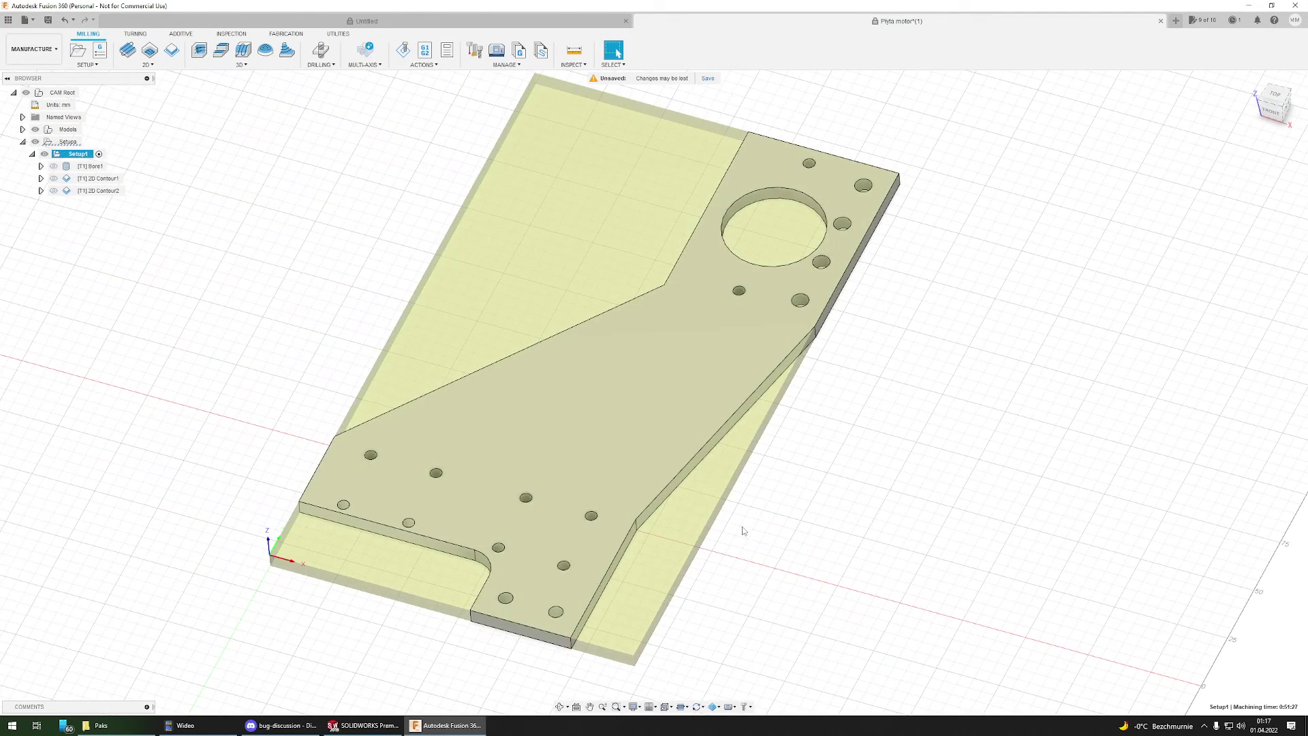
# Step: Enable lead-in and lead-out on the large opening's 2D contour and inspect its regenerated toolpath up close
pyautogui.click(100, 179)
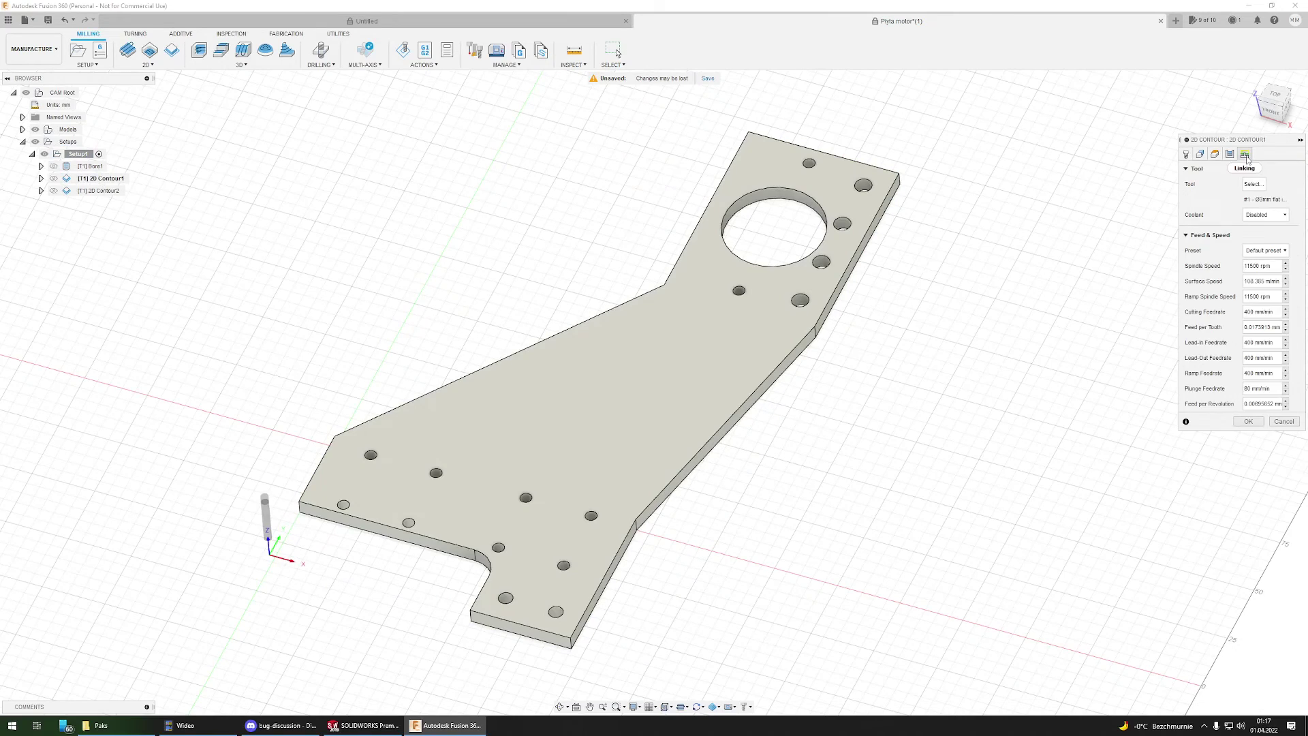
pyautogui.click(1245, 157)
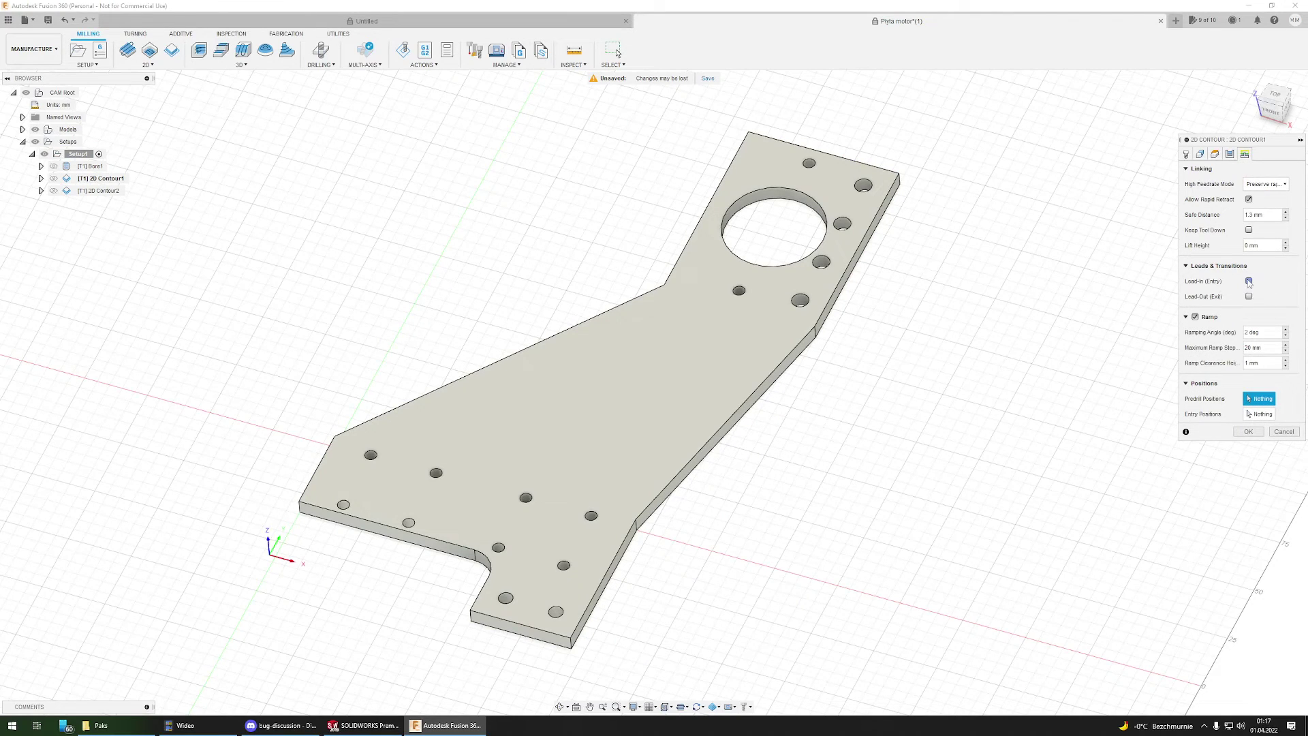
pyautogui.click(1249, 281)
pyautogui.click(1248, 372)
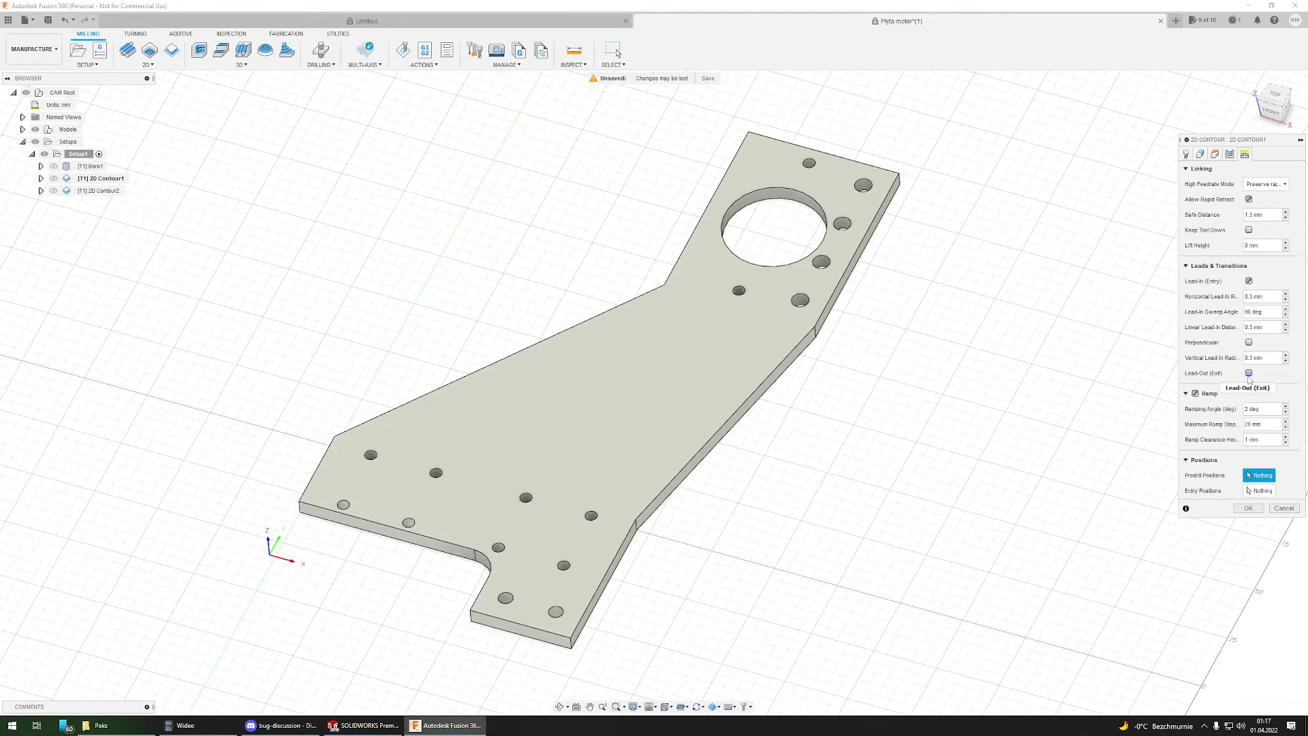
pyautogui.click(1247, 526)
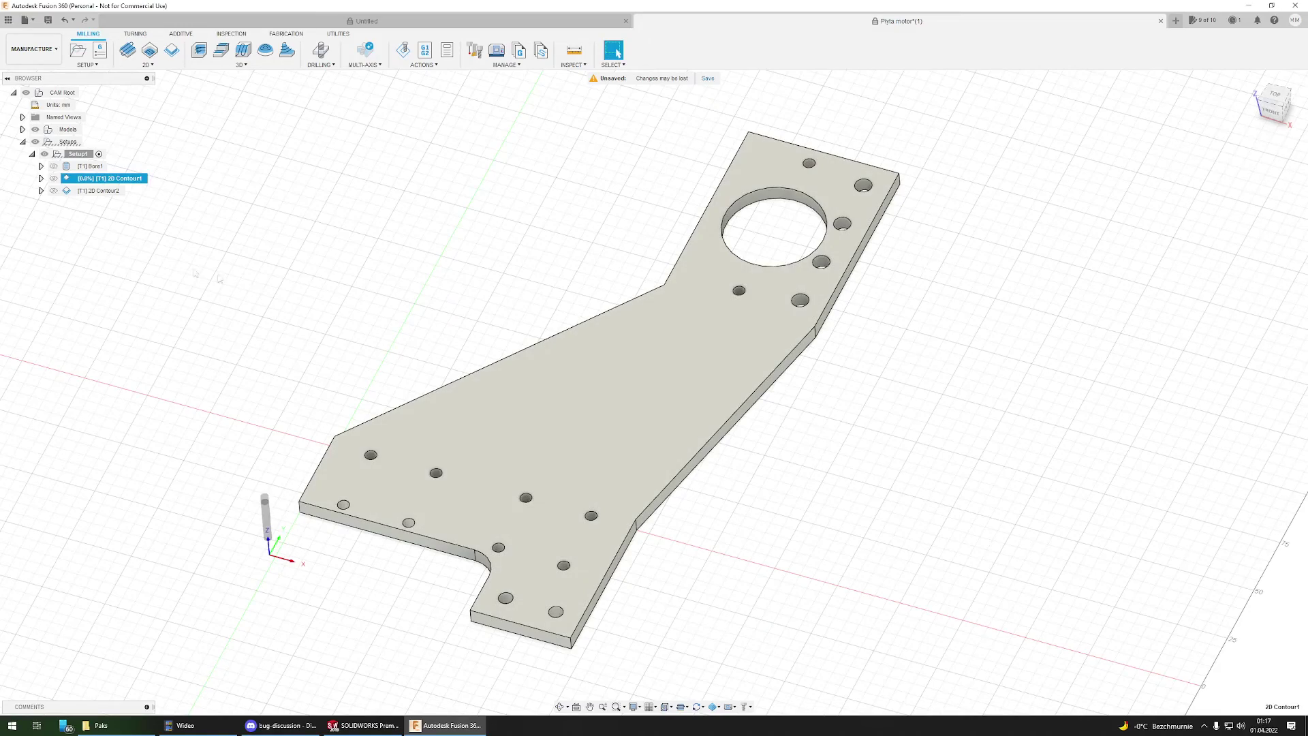
pyautogui.scroll(6, 562, 246)
pyautogui.keyDown('shift'); pyautogui.moveTo(614, 243); pyautogui.dragTo(860, 155, button='middle'); pyautogui.keyUp('shift')
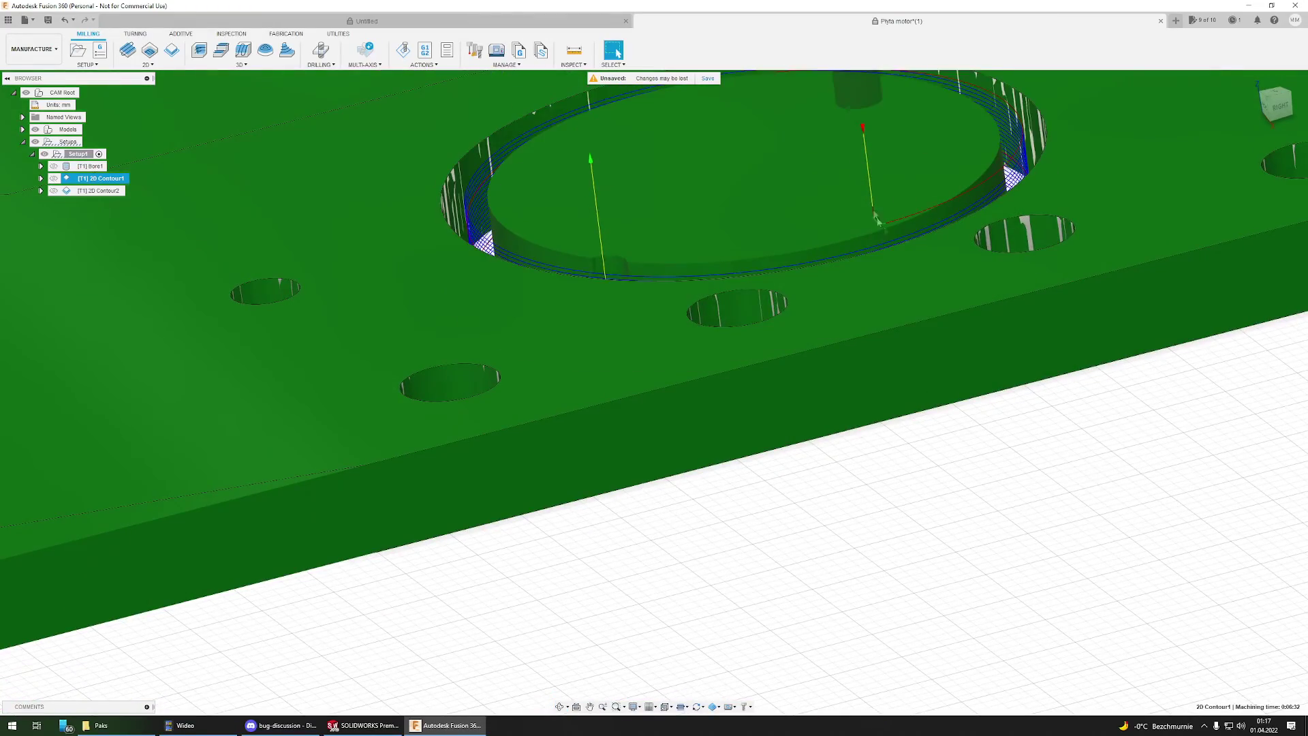
# Step: Simulate the large opening's 2D contour with its lead-in and lead-out, slowing the playback at the end of the cut
pyautogui.keyDown('shift'); pyautogui.moveTo(682, 225); pyautogui.dragTo(674, 381, button='middle'); pyautogui.keyUp('shift')
pyautogui.scroll(5, 630, 417)
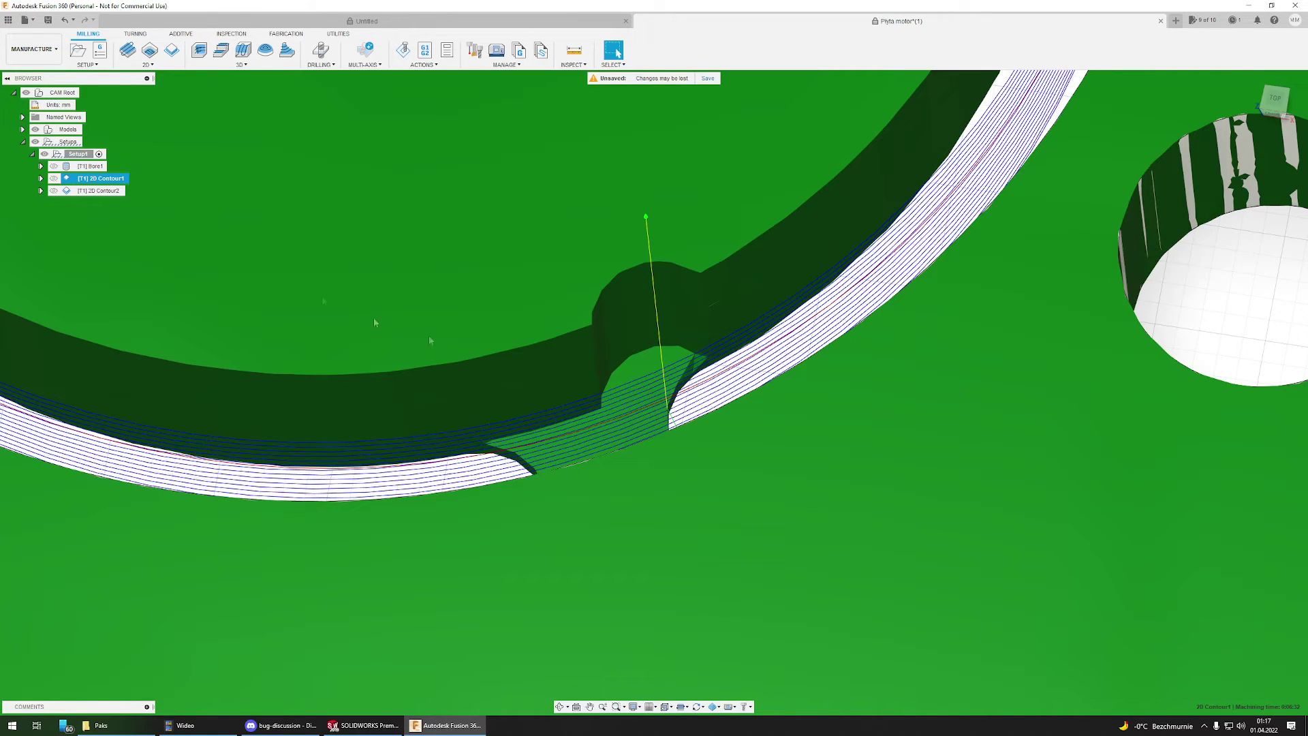
pyautogui.click(402, 50)
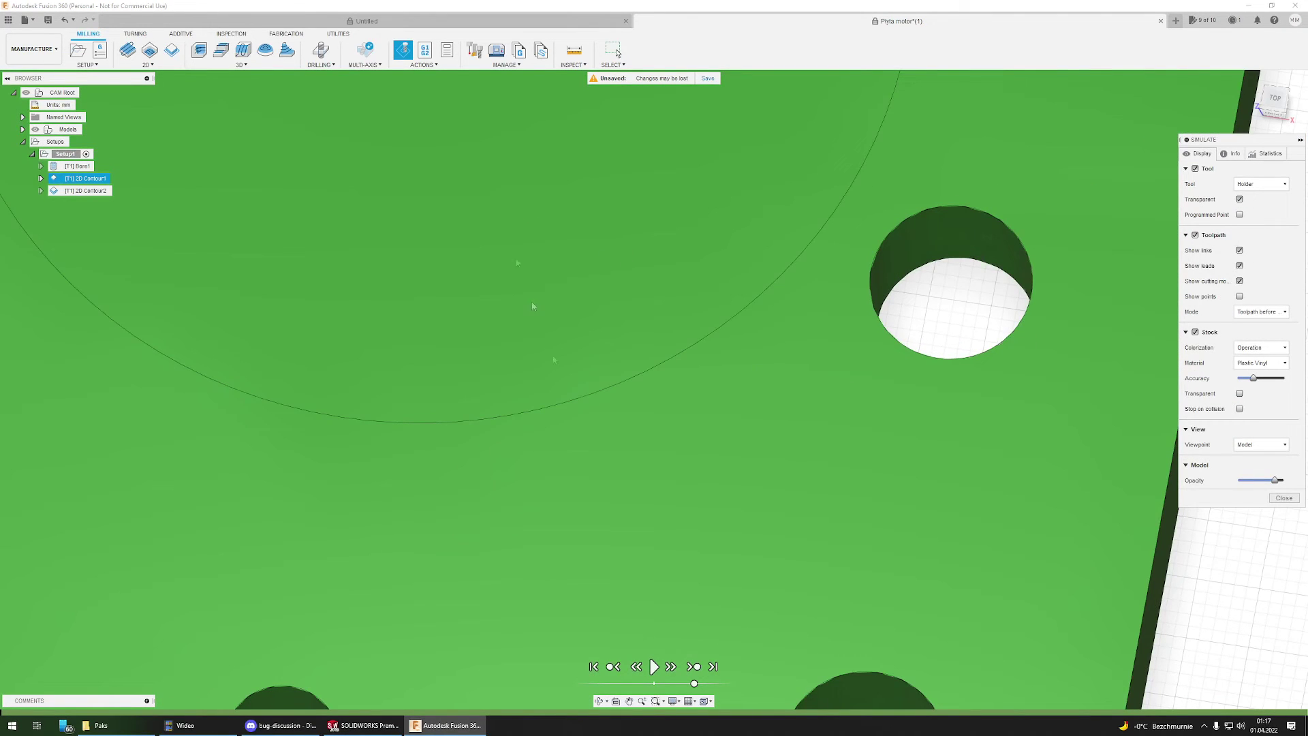
pyautogui.click(654, 668)
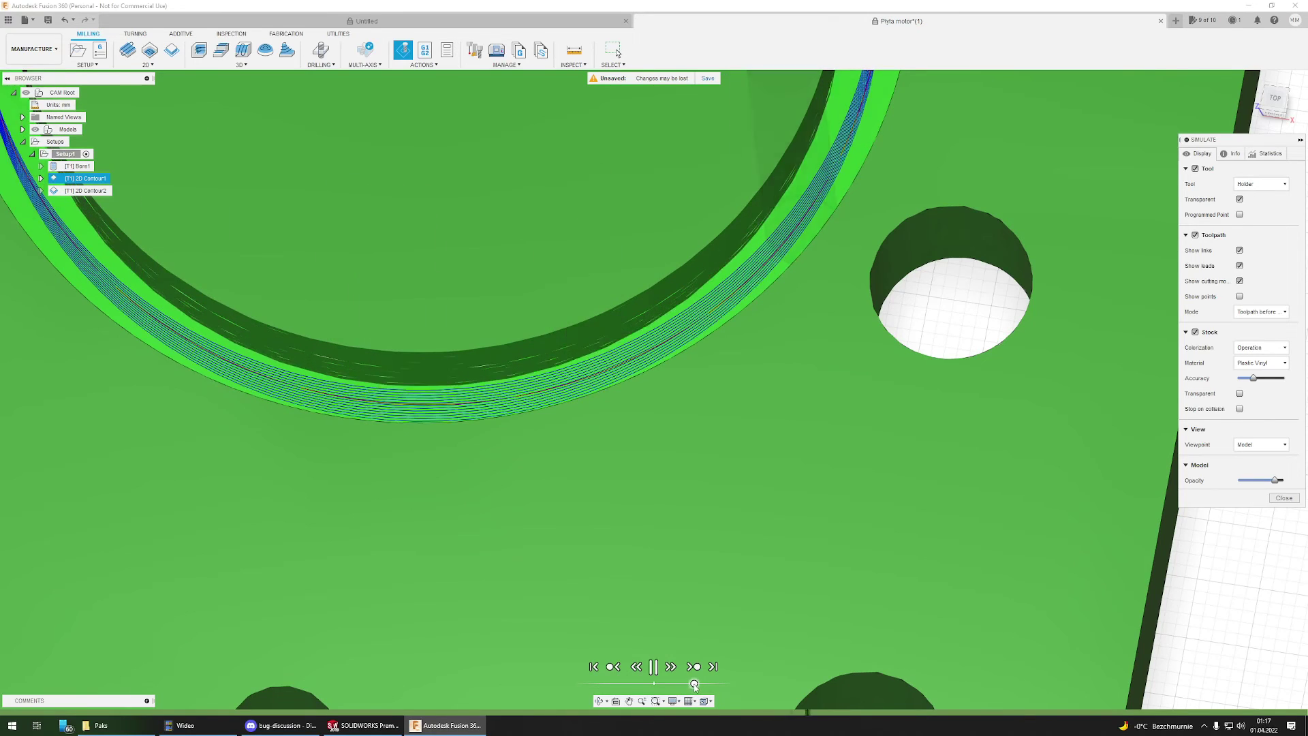
pyautogui.moveTo(693, 685); pyautogui.dragTo(687, 685)
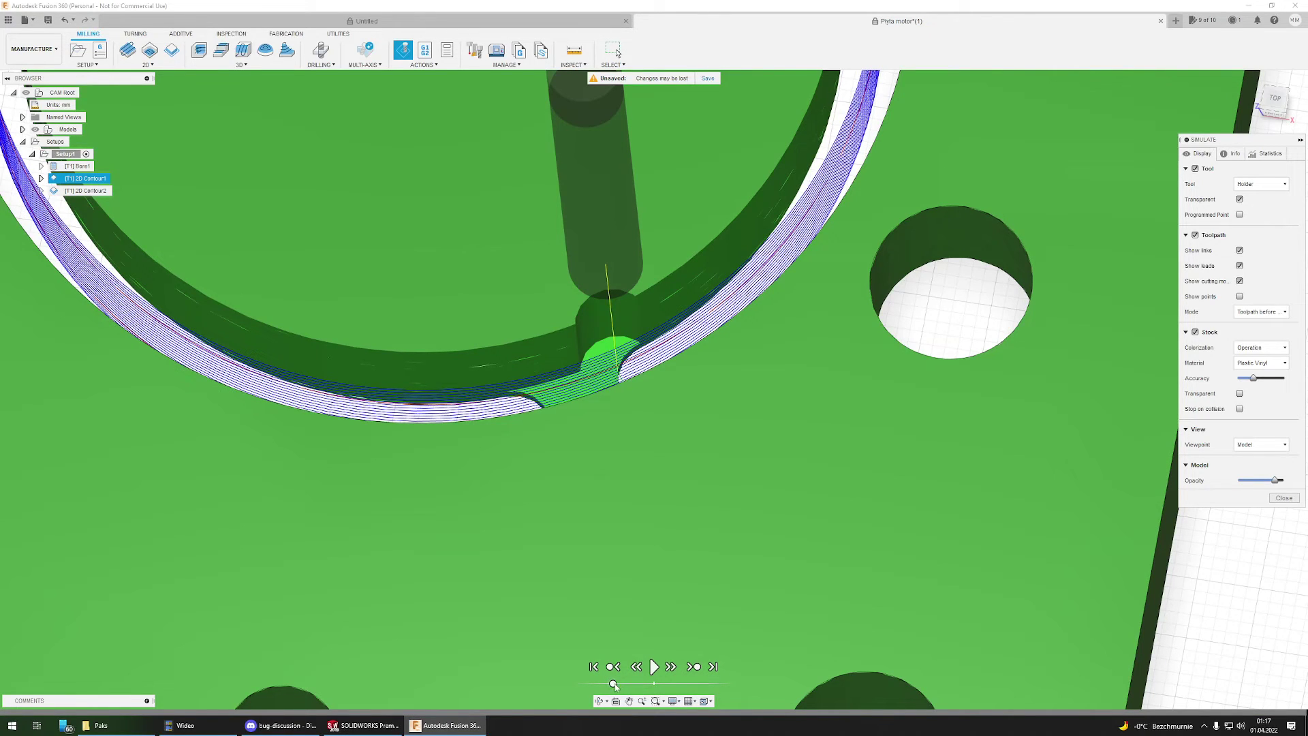
# Step: Rewind and replay the final tool passes over the large opening's tab, examine the tool's exit move, and close the simulation
pyautogui.click(635, 666)
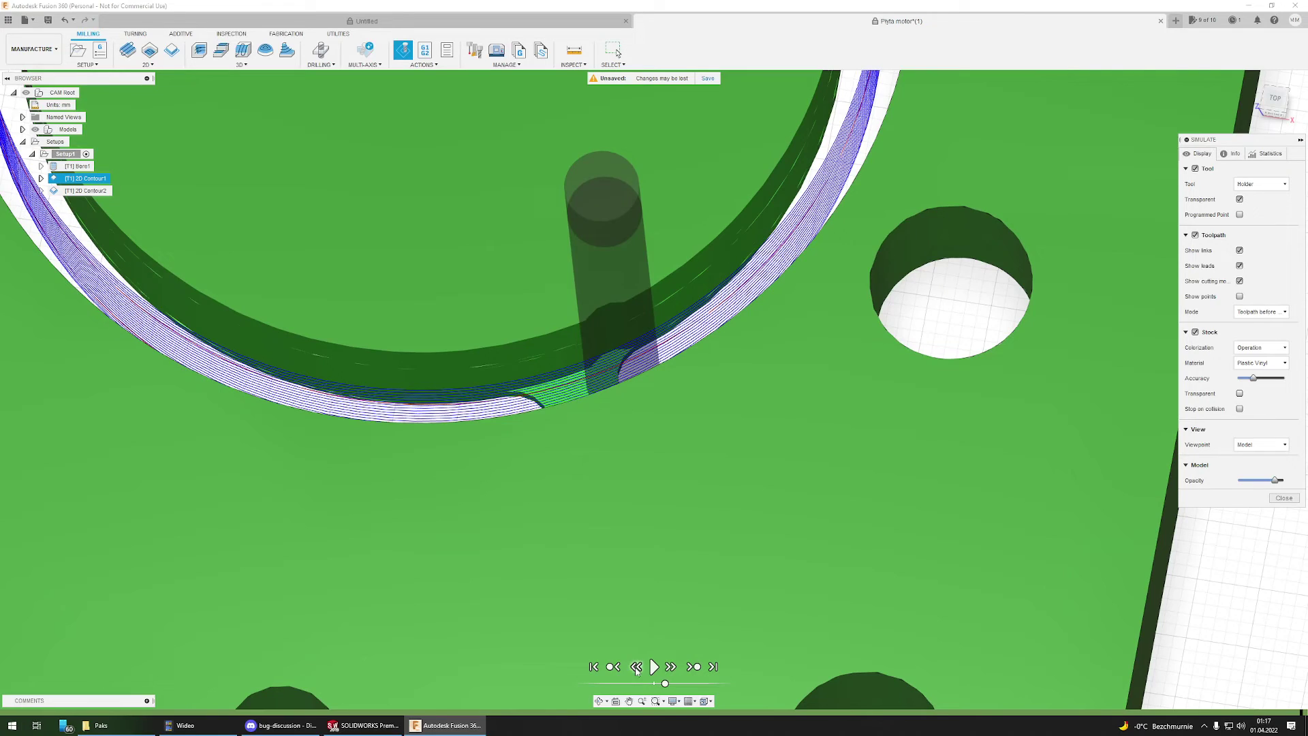
pyautogui.click(636, 667)
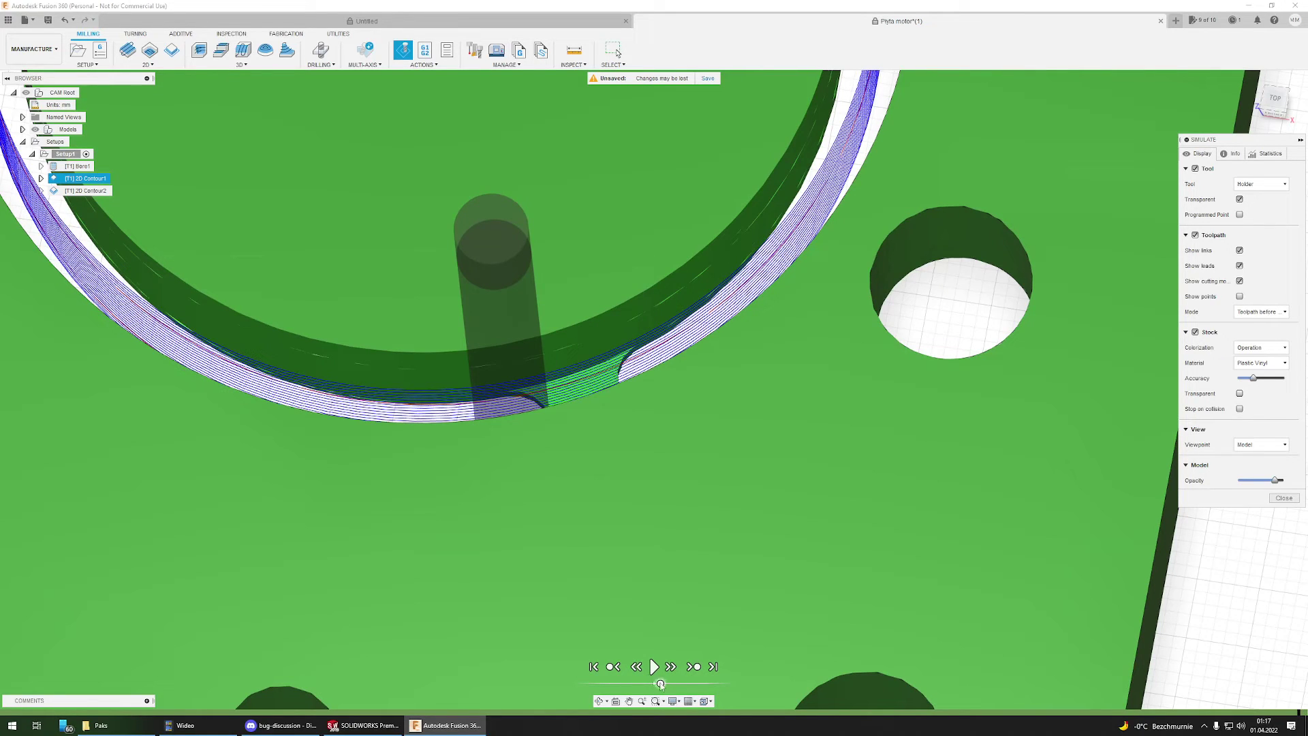
pyautogui.click(654, 667)
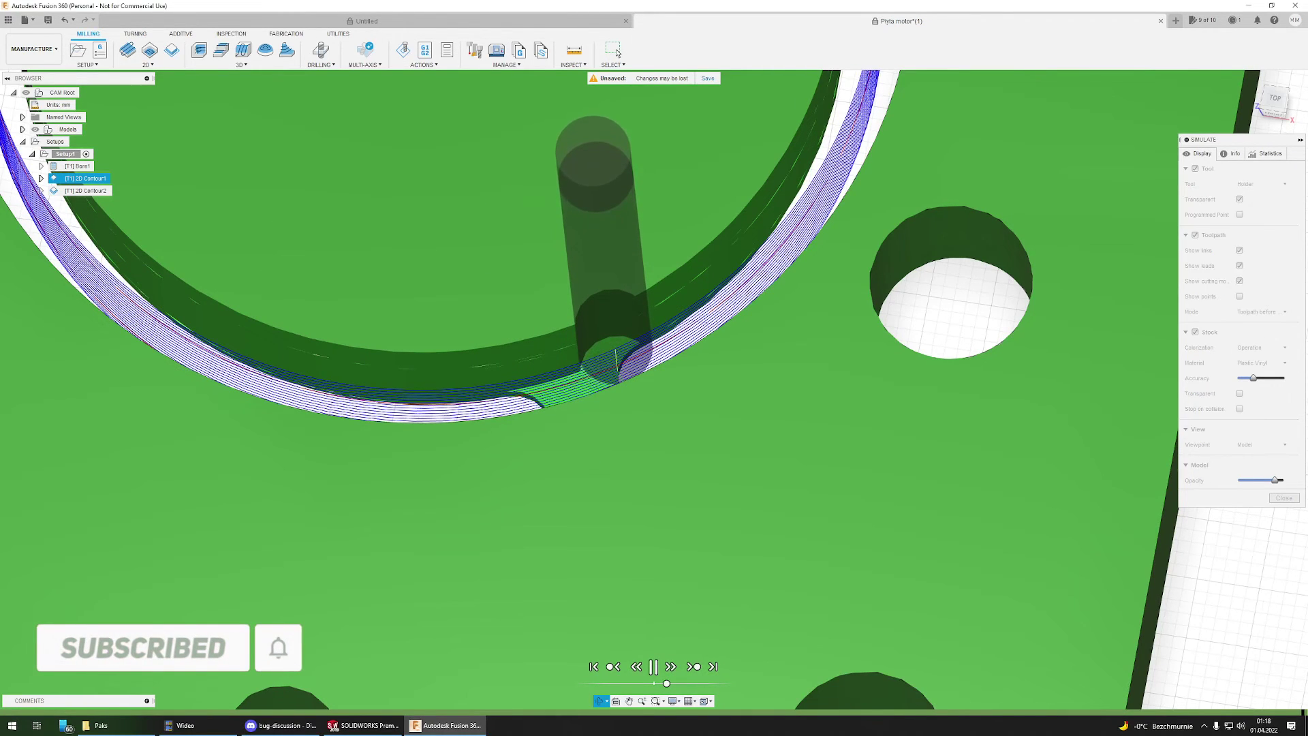
pyautogui.moveTo(604, 364)
pyautogui.keyDown('shift'); pyautogui.mouseDown(button='middle')
pyautogui.moveTo(627, 346)
pyautogui.moveTo(608, 351)
pyautogui.mouseUp(button='middle'); pyautogui.keyUp('shift')
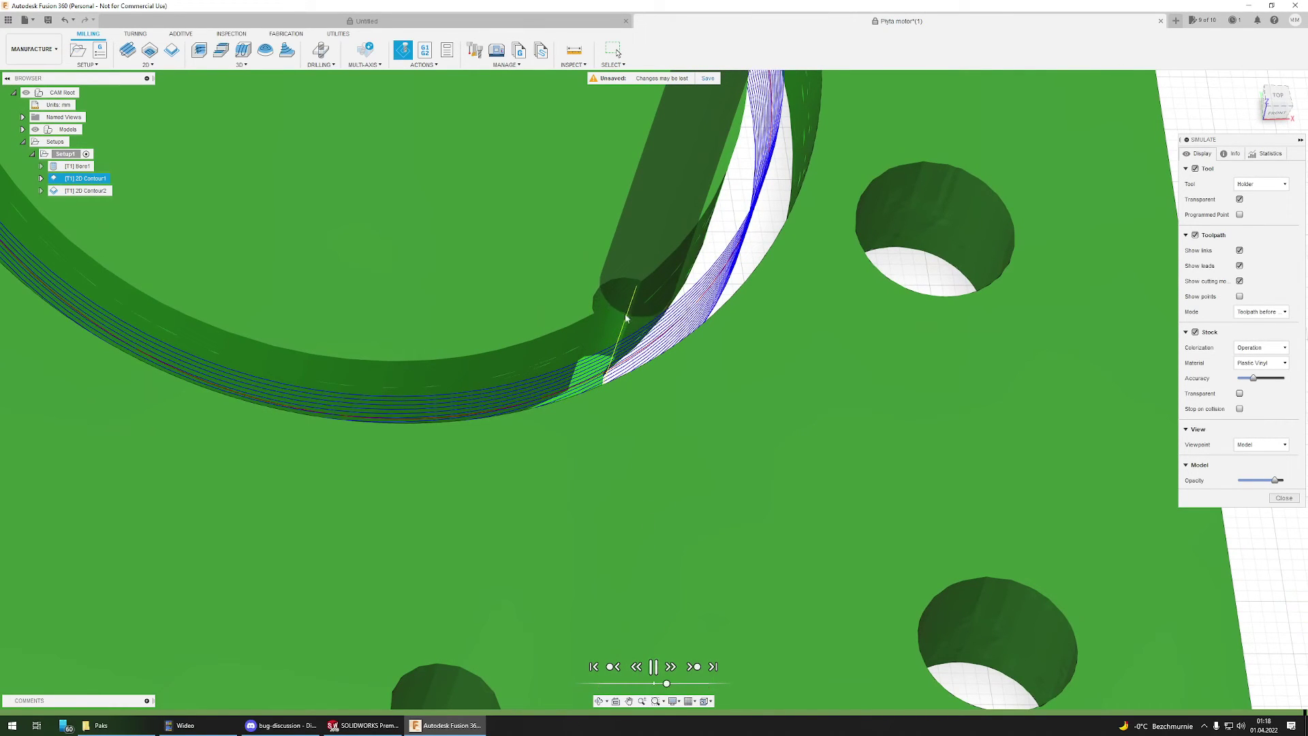
pyautogui.scroll(-5, 623, 300)
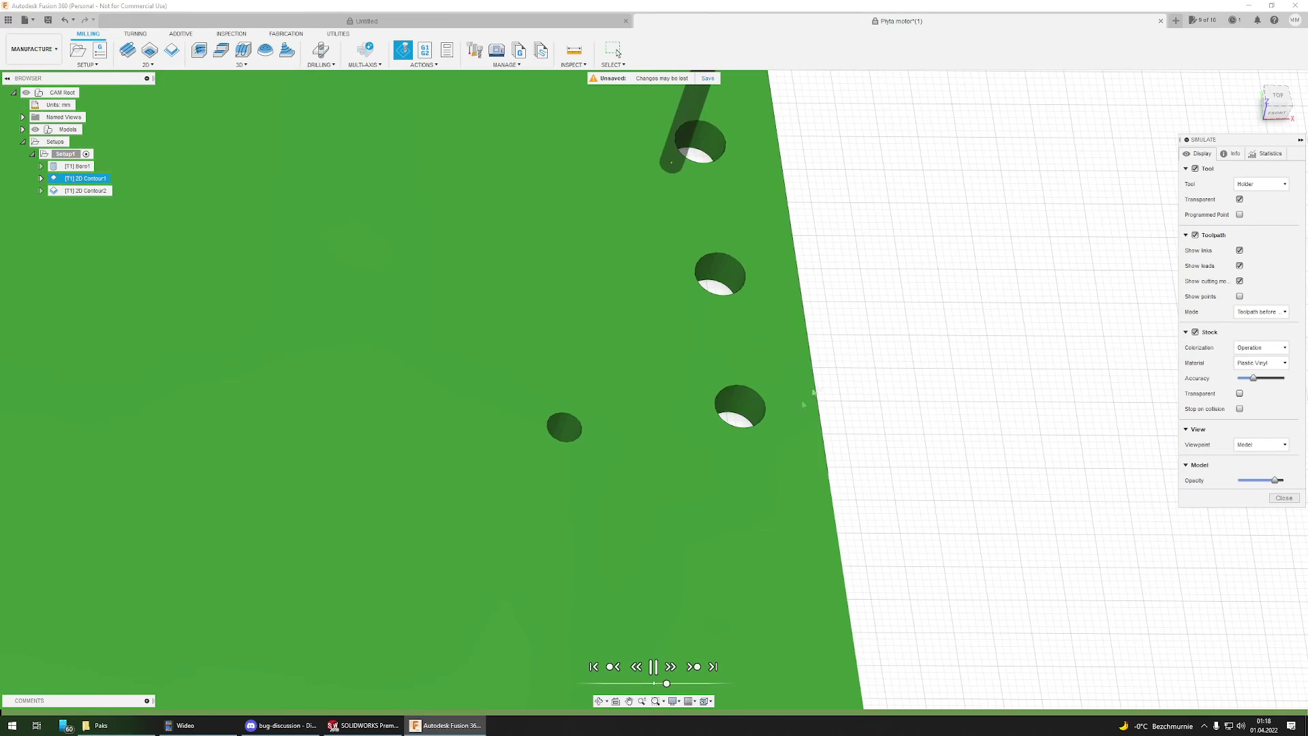
pyautogui.scroll(-3, 877, 447)
pyautogui.click(1284, 498)
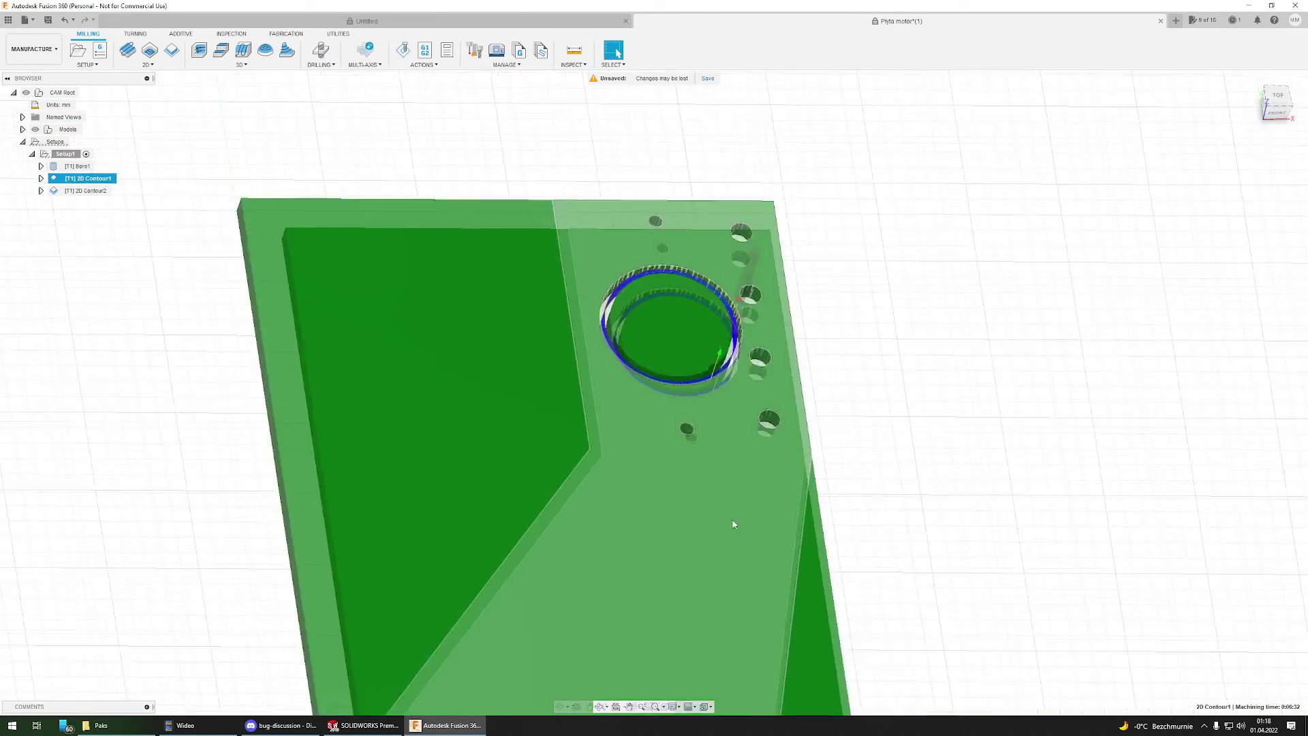
# Step: Disable lead-in and lead-out on the large opening's 2D contour and inspect the regenerated toolpath up close
pyautogui.scroll(-6, 719, 542)
pyautogui.keyDown('shift'); pyautogui.moveTo(680, 605); pyautogui.dragTo(671, 621, button='middle'); pyautogui.keyUp('shift')
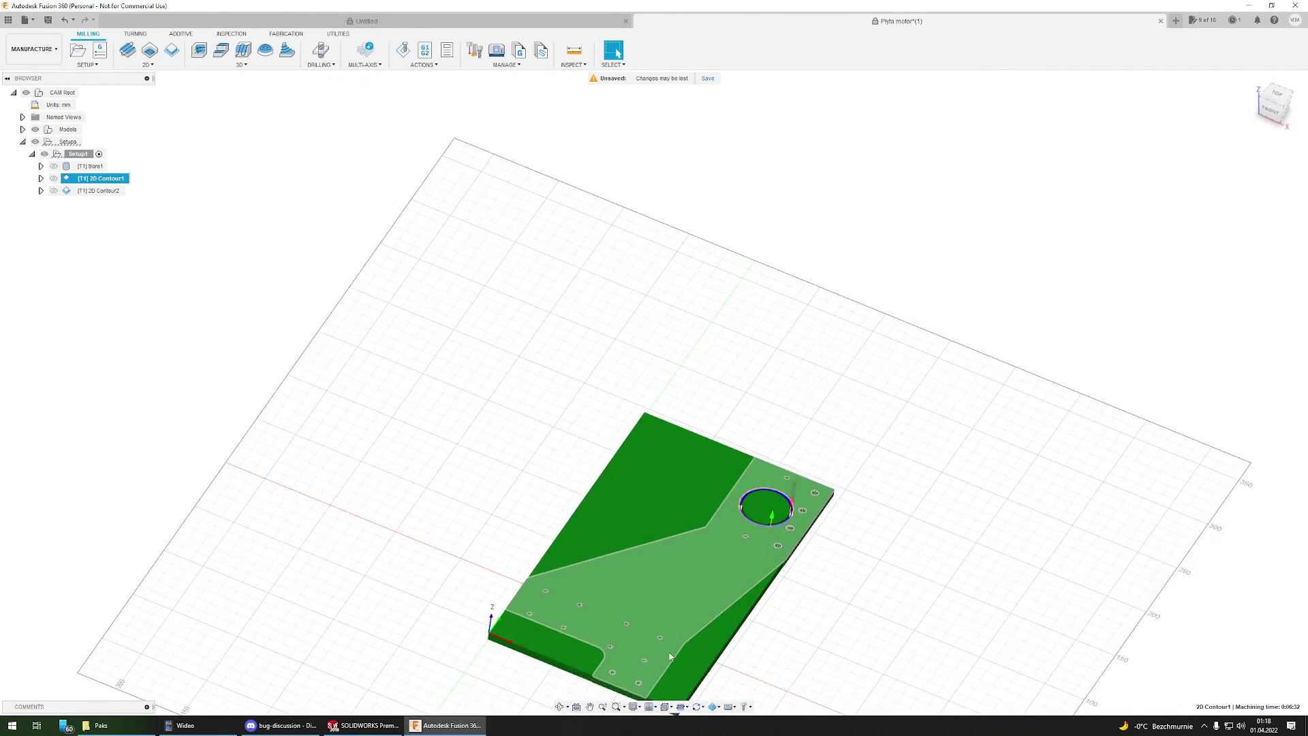
pyautogui.scroll(3, 671, 627)
pyautogui.click(78, 180)
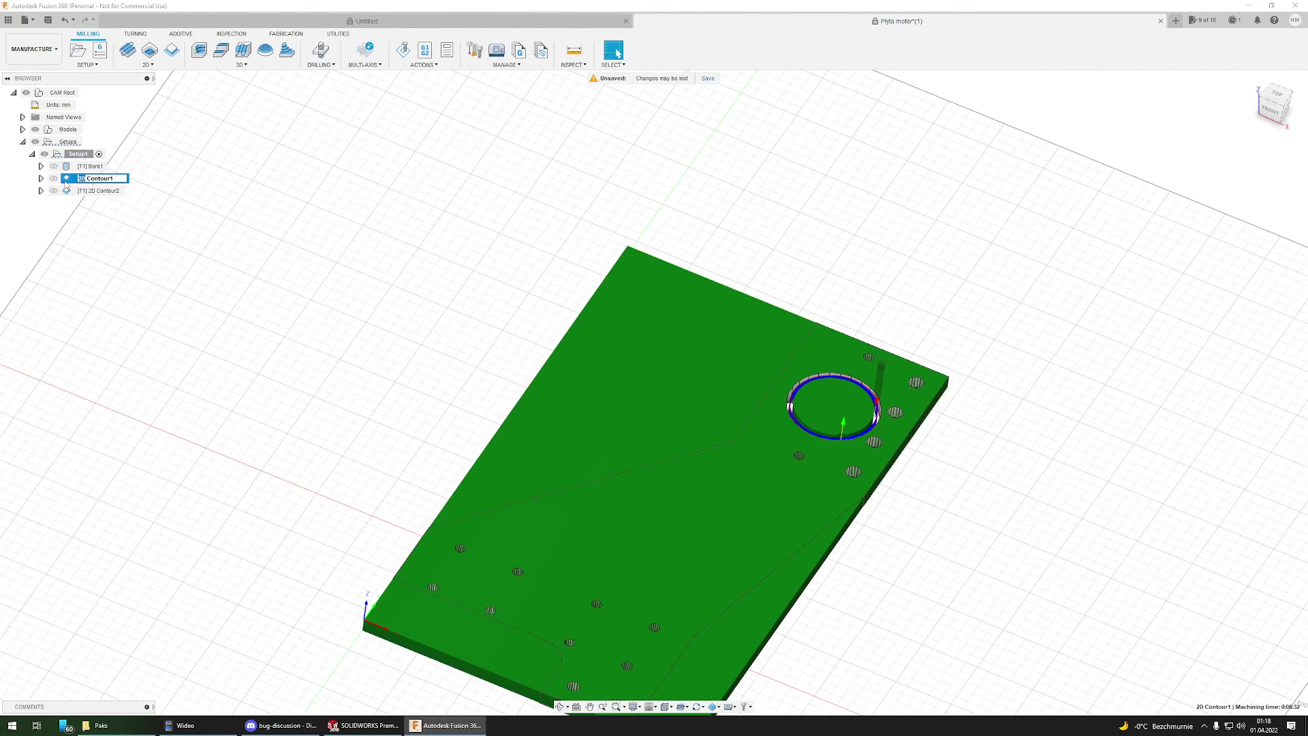
pyautogui.doubleClick(67, 180)
pyautogui.click(1246, 155)
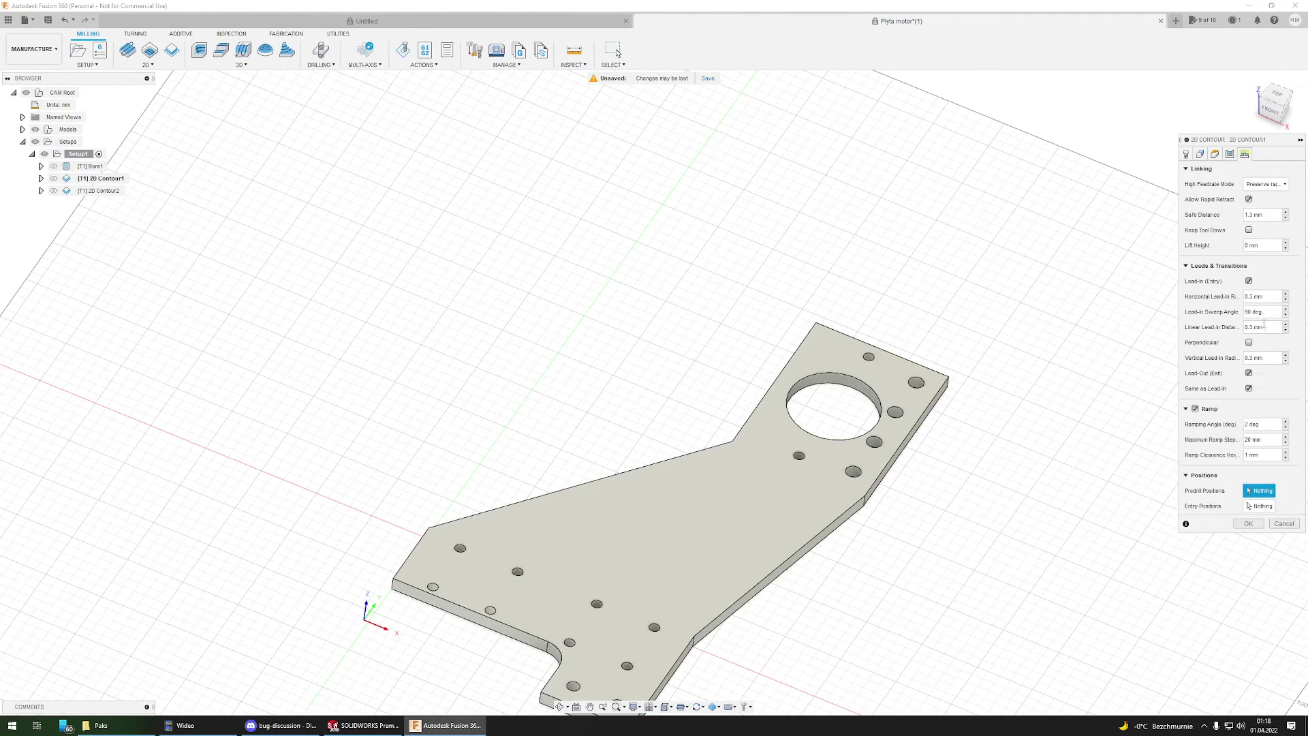
pyautogui.click(1248, 281)
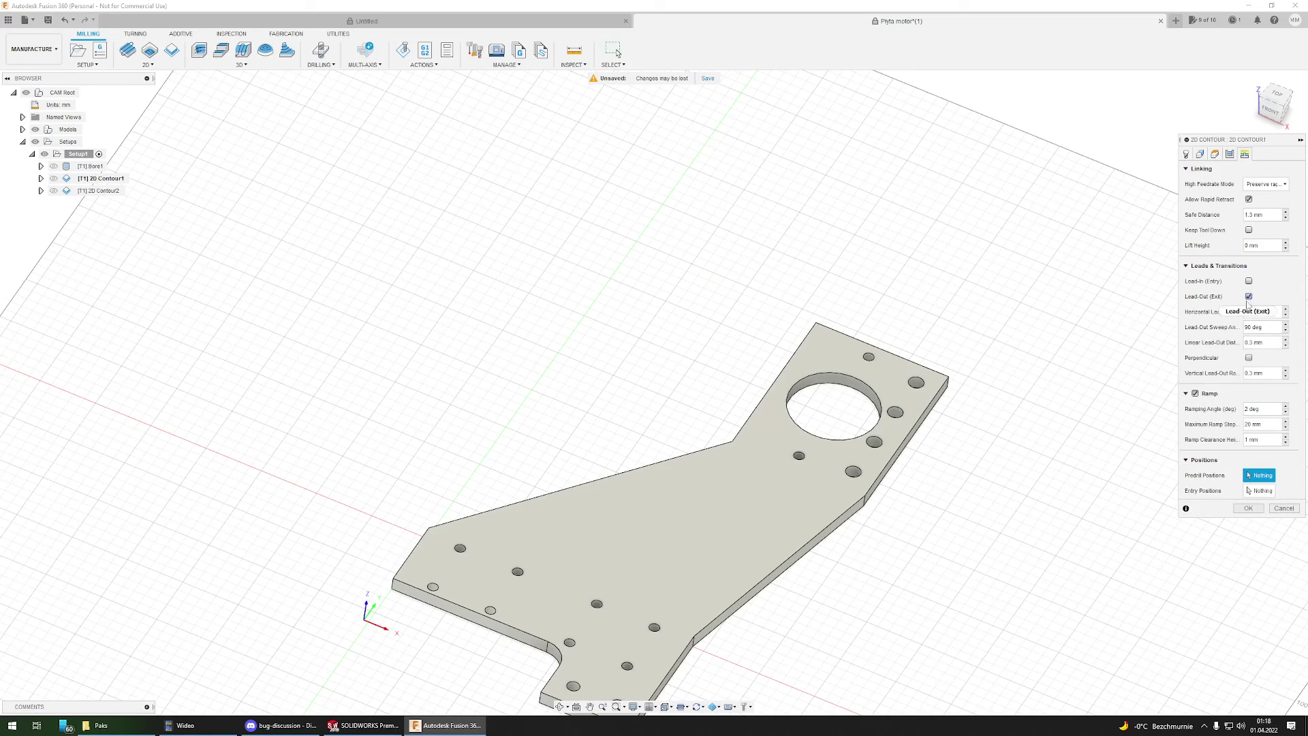
pyautogui.click(1248, 296)
pyautogui.click(1247, 432)
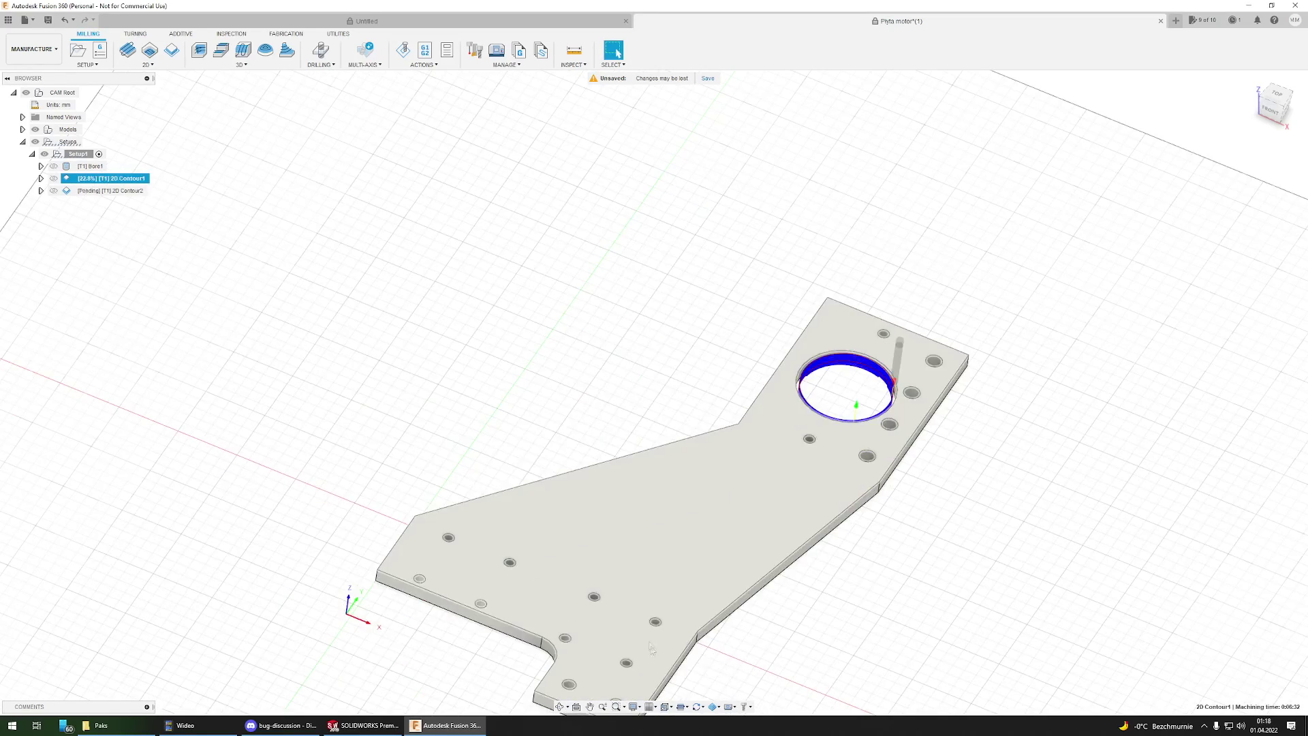
pyautogui.scroll(8, 902, 398)
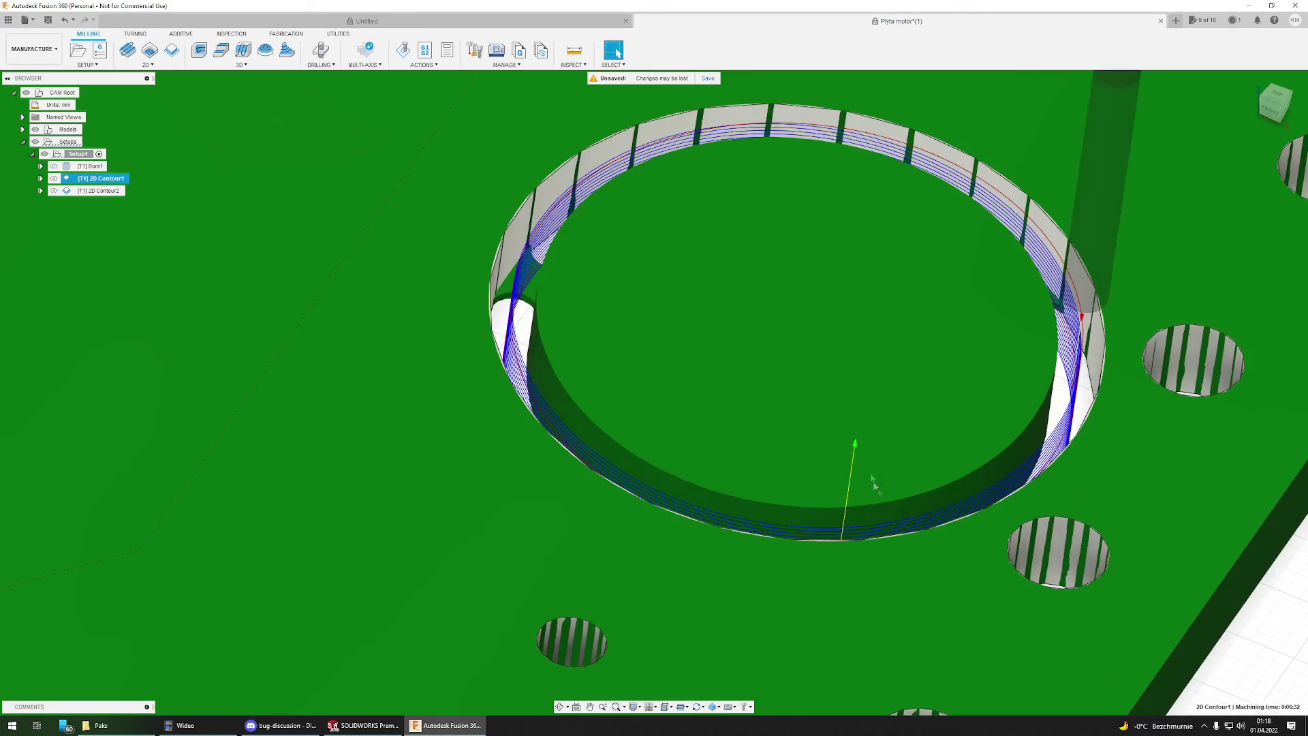
pyautogui.keyDown('shift'); pyautogui.moveTo(872, 481); pyautogui.dragTo(852, 551, button='middle'); pyautogui.keyUp('shift')
pyautogui.scroll(-10, 851, 551)
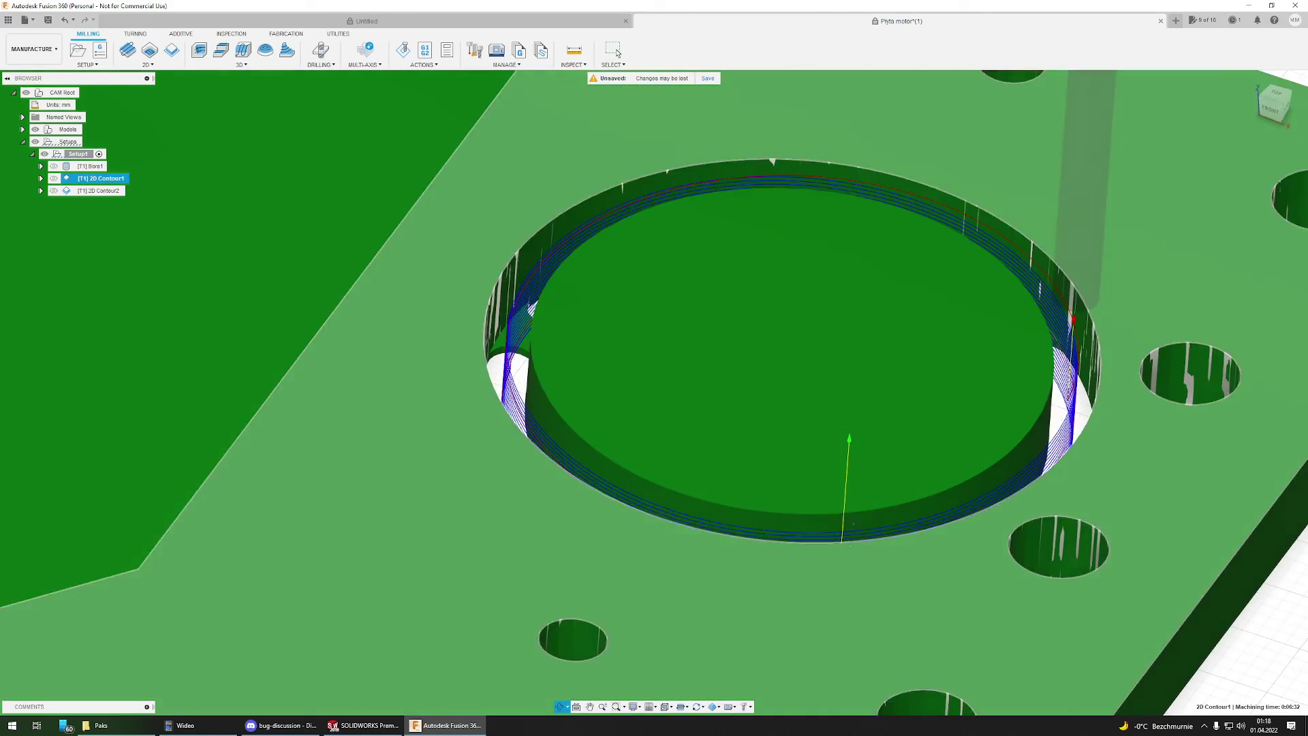
# Step: Post-process Setup1 with the MarlinCNC Mill and multi-pass Laser v1.0.0.2 / marlin mill post, naming the program and file "Plyta motor CNC 400"
pyautogui.scroll(-6, 522, 590)
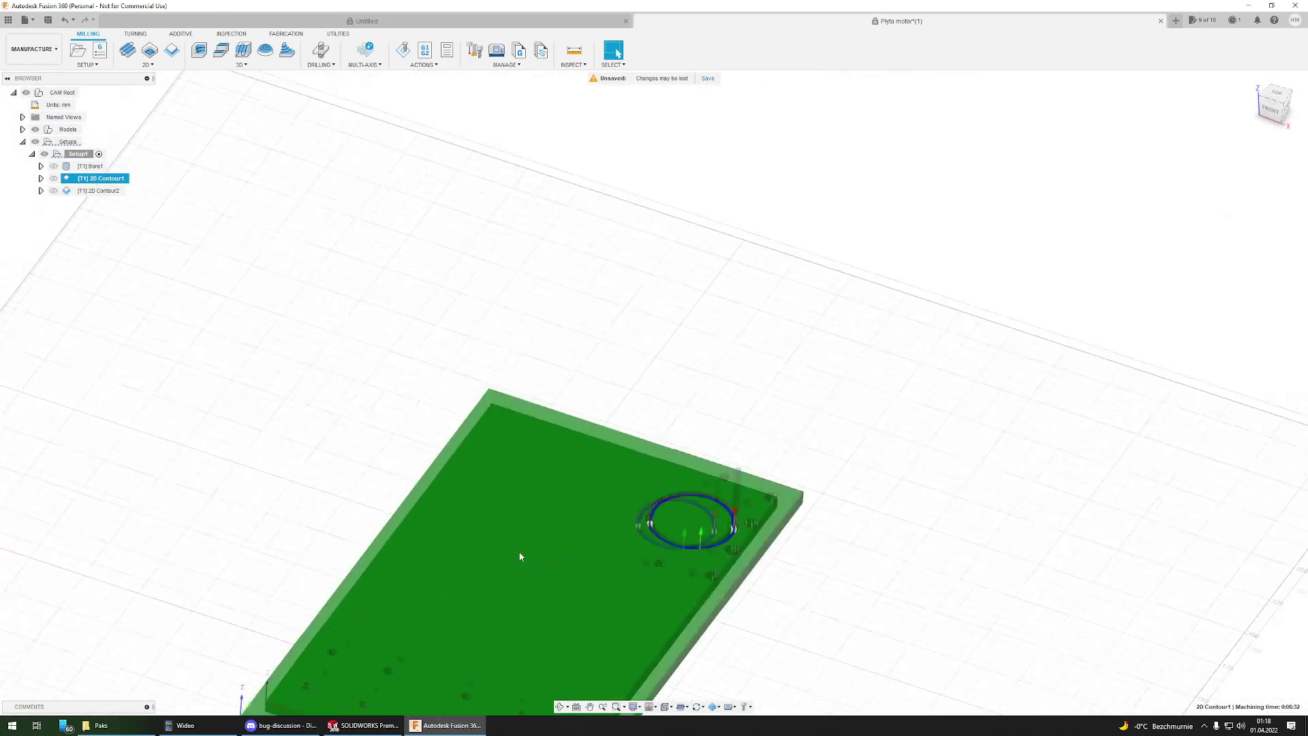
pyautogui.scroll(4, 326, 418)
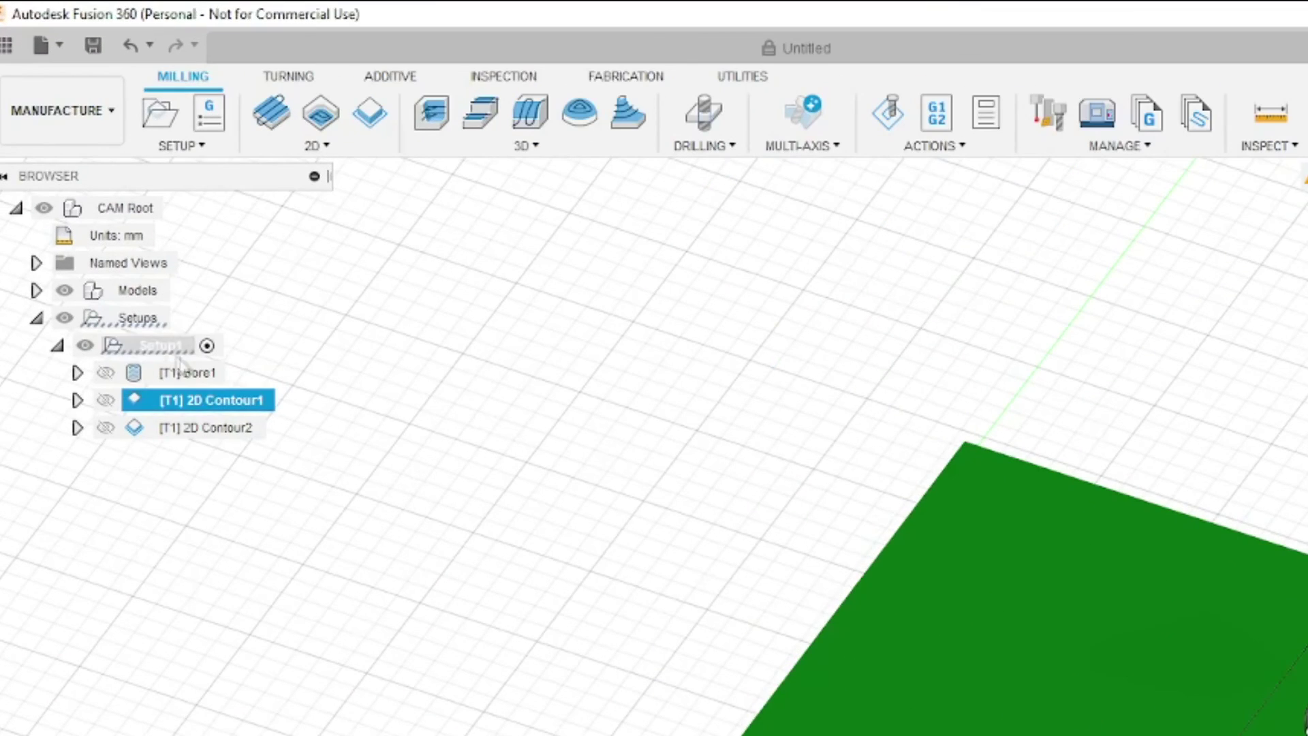
pyautogui.click(72, 155)
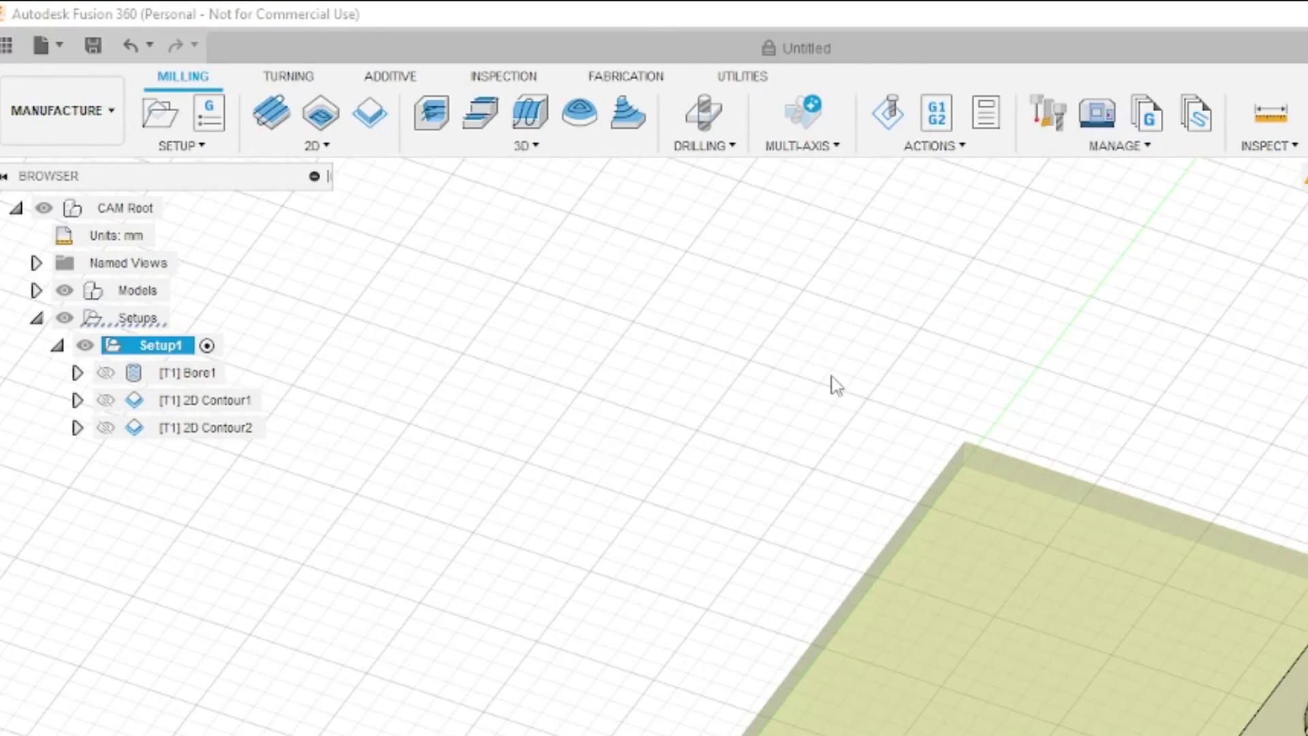
pyautogui.click(936, 113)
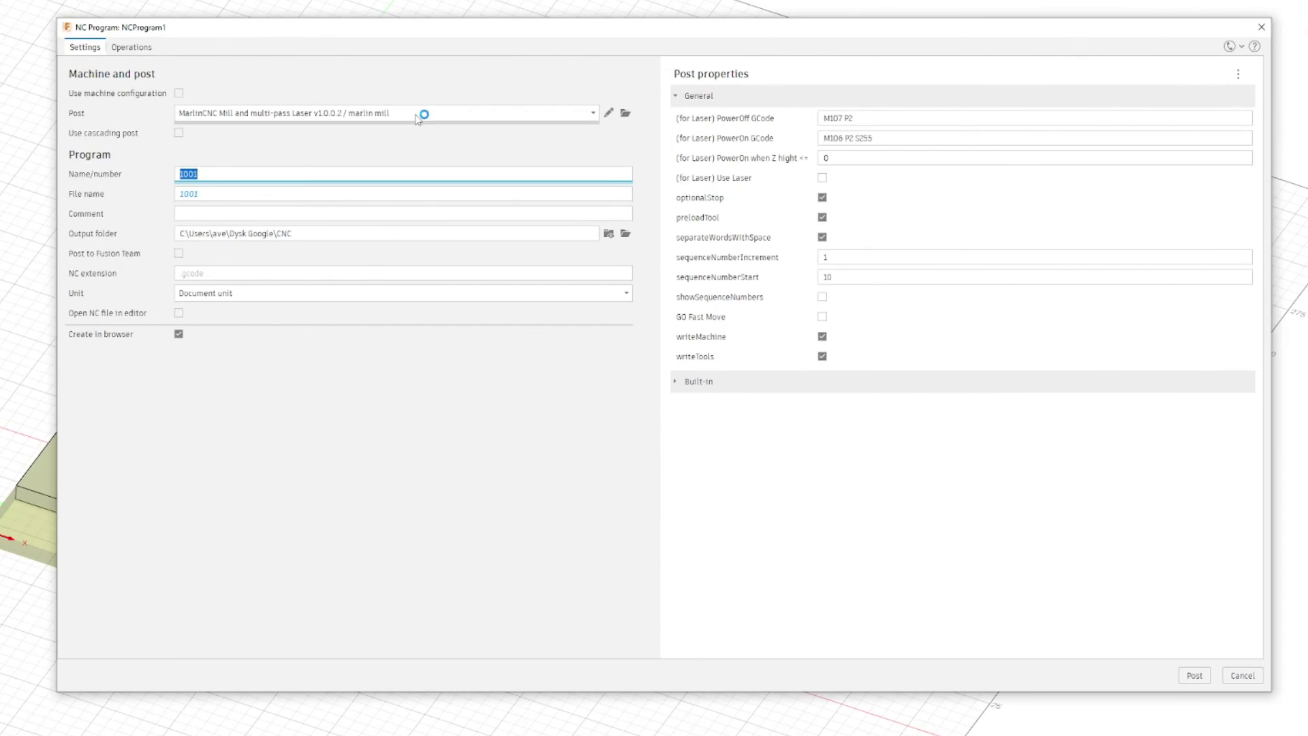
pyautogui.click(924, 308)
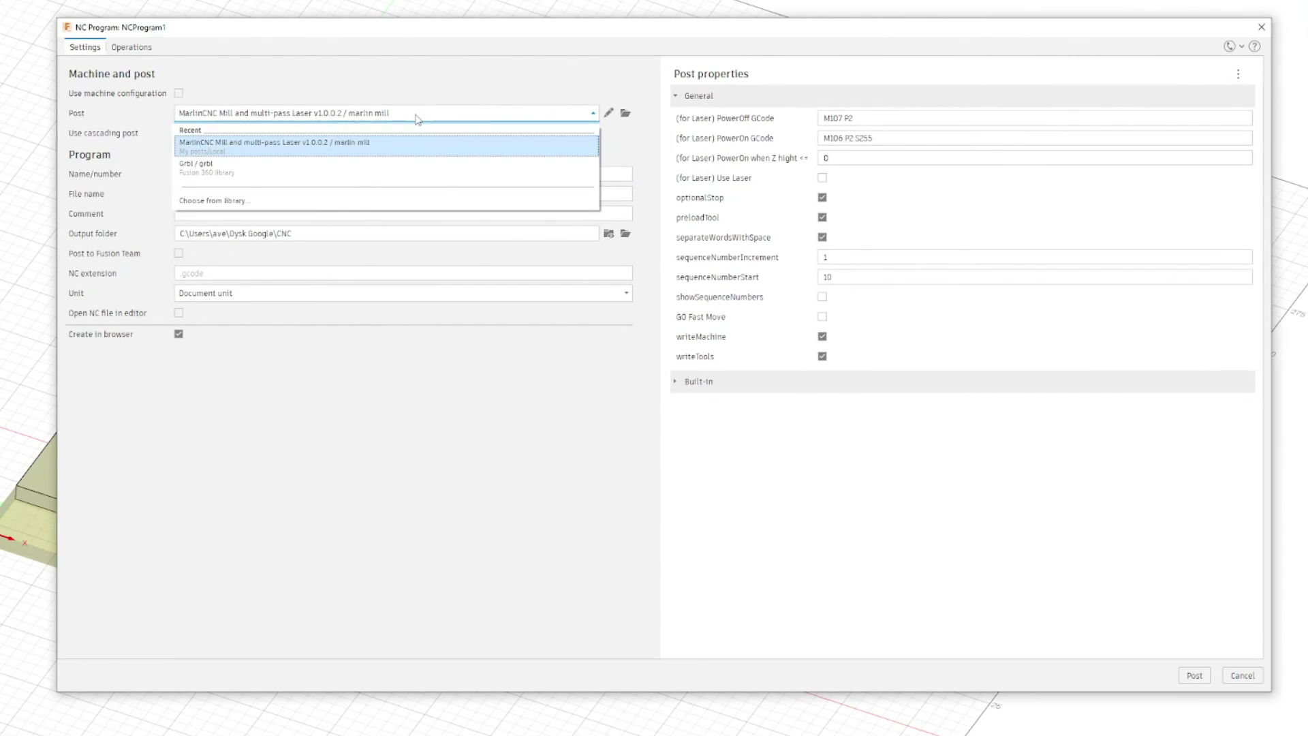
pyautogui.moveTo(325, 149)
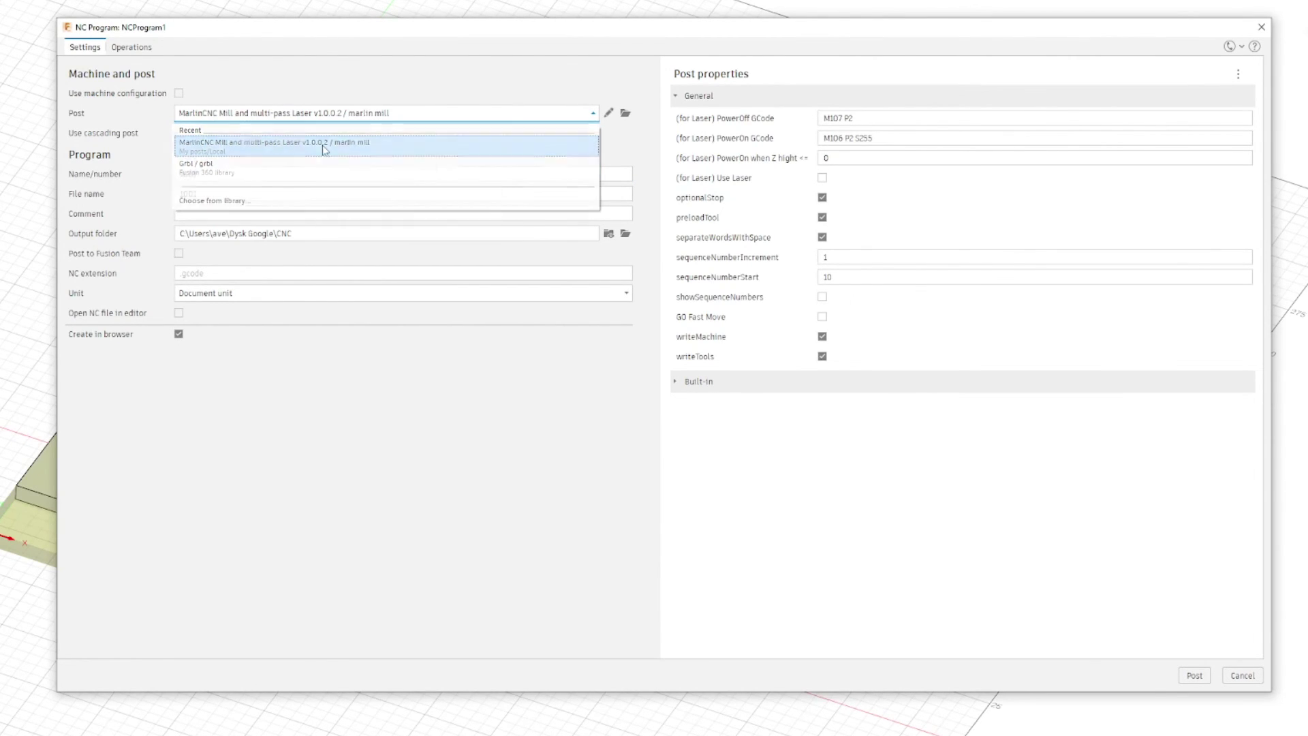
pyautogui.click(295, 146)
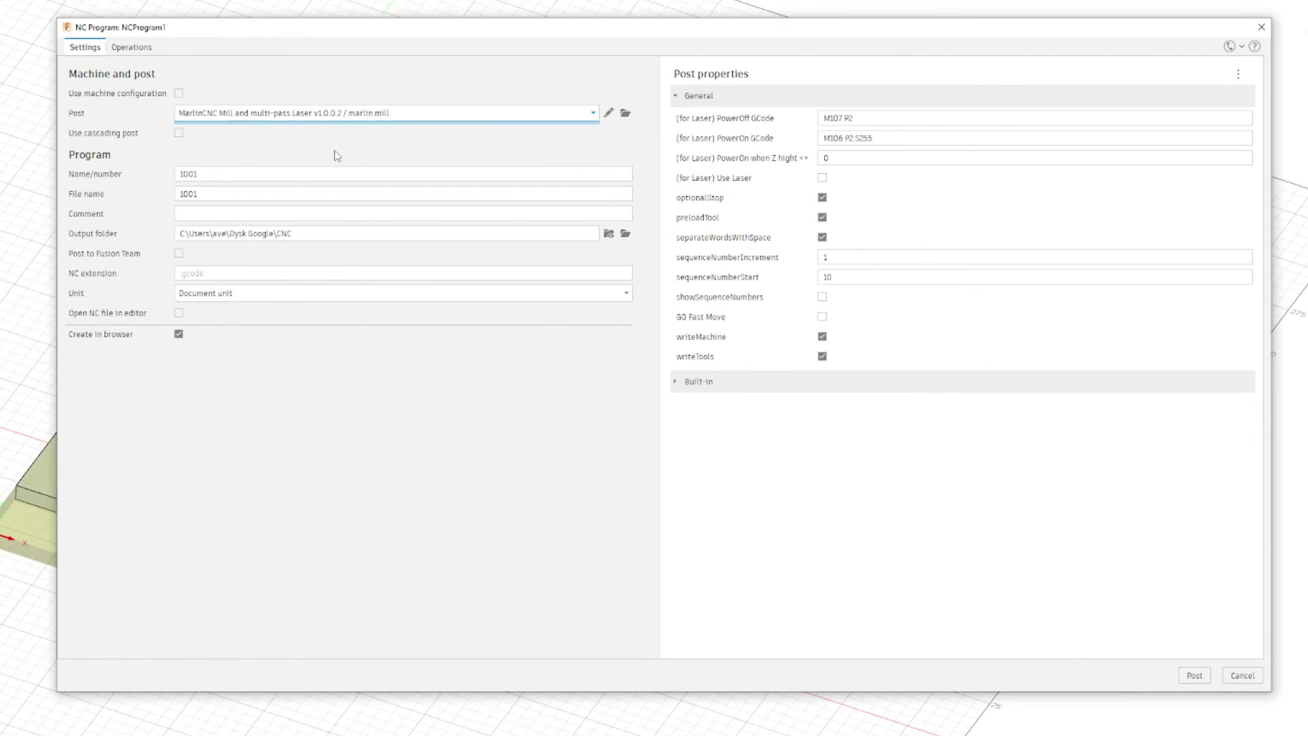
pyautogui.click(254, 175)
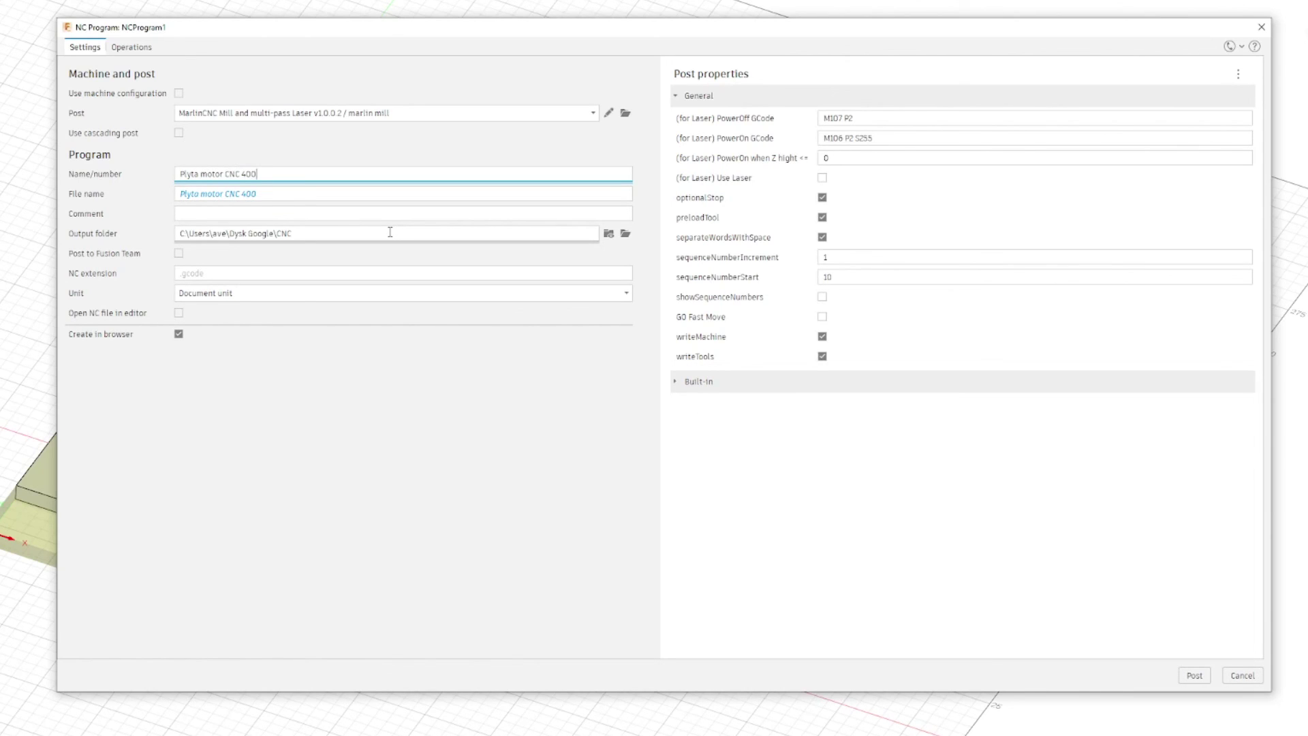
pyautogui.click(1194, 675)
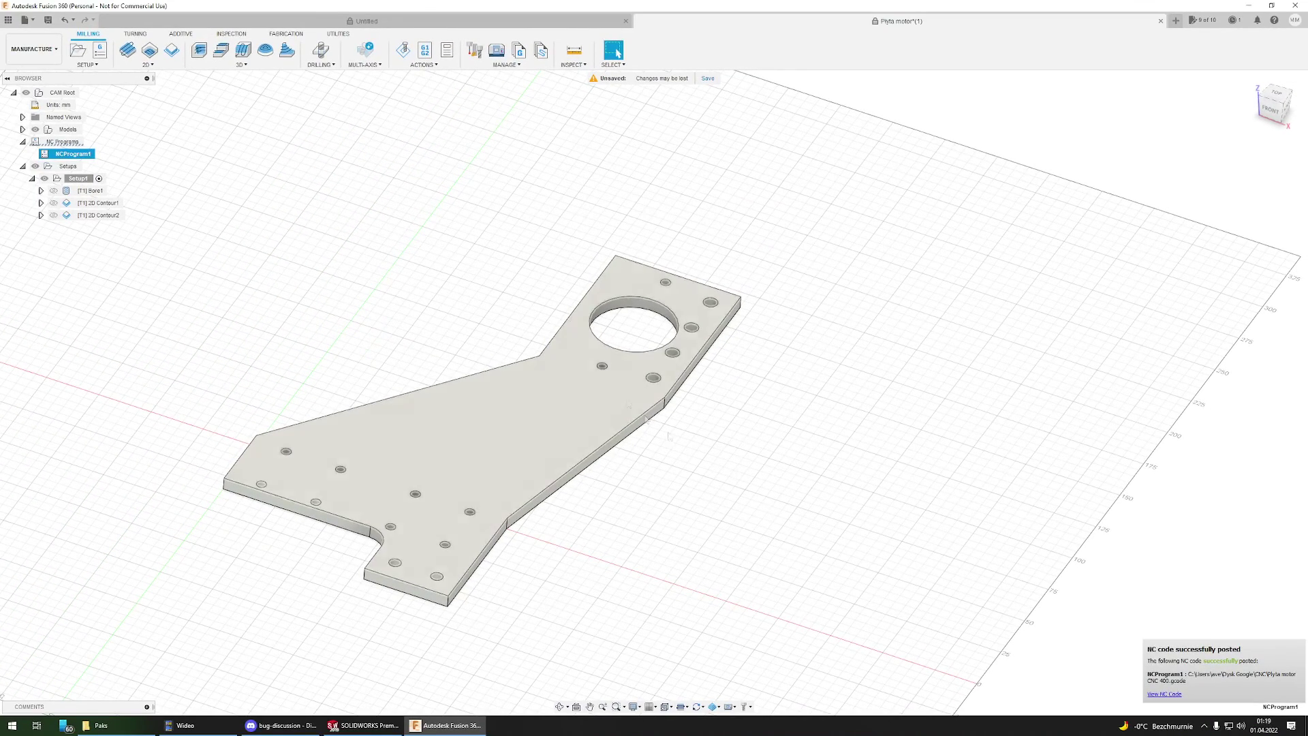